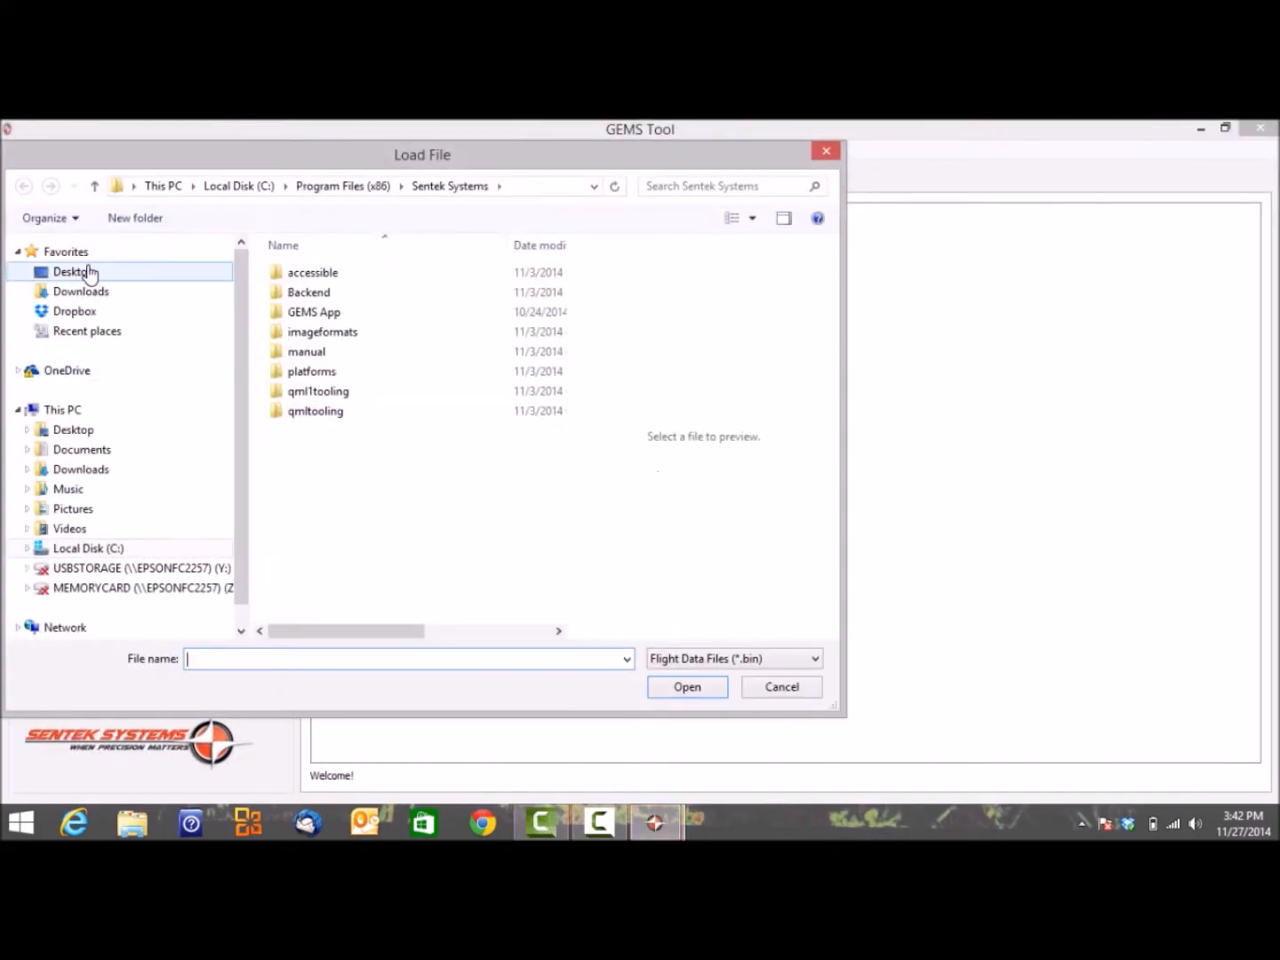
Step: Load the flight data file FlightData.bin from the Severs Trip 2 folder on the desktop
click(87, 272)
click(307, 396)
double_click(307, 395)
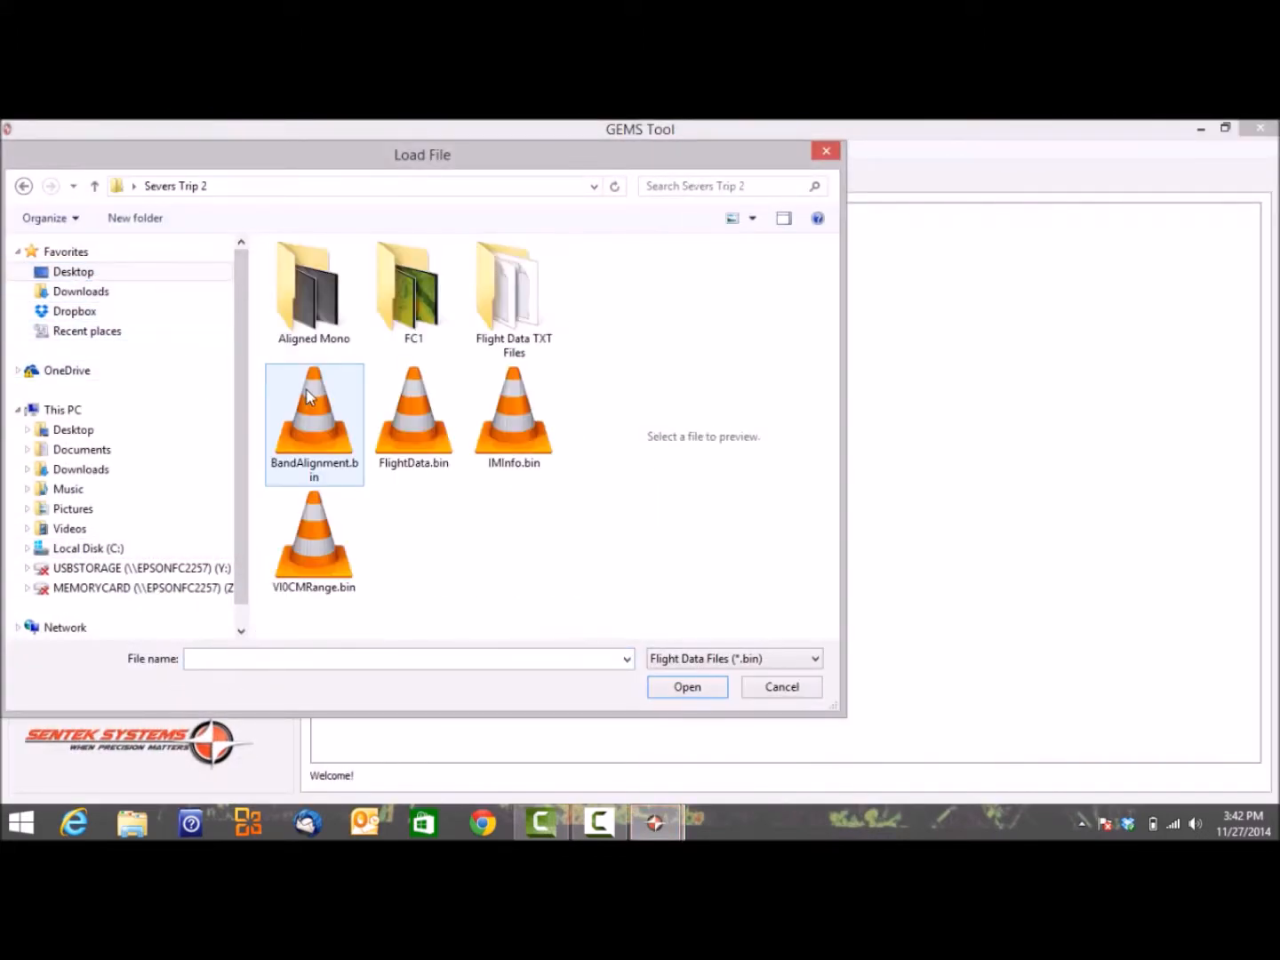
click(409, 424)
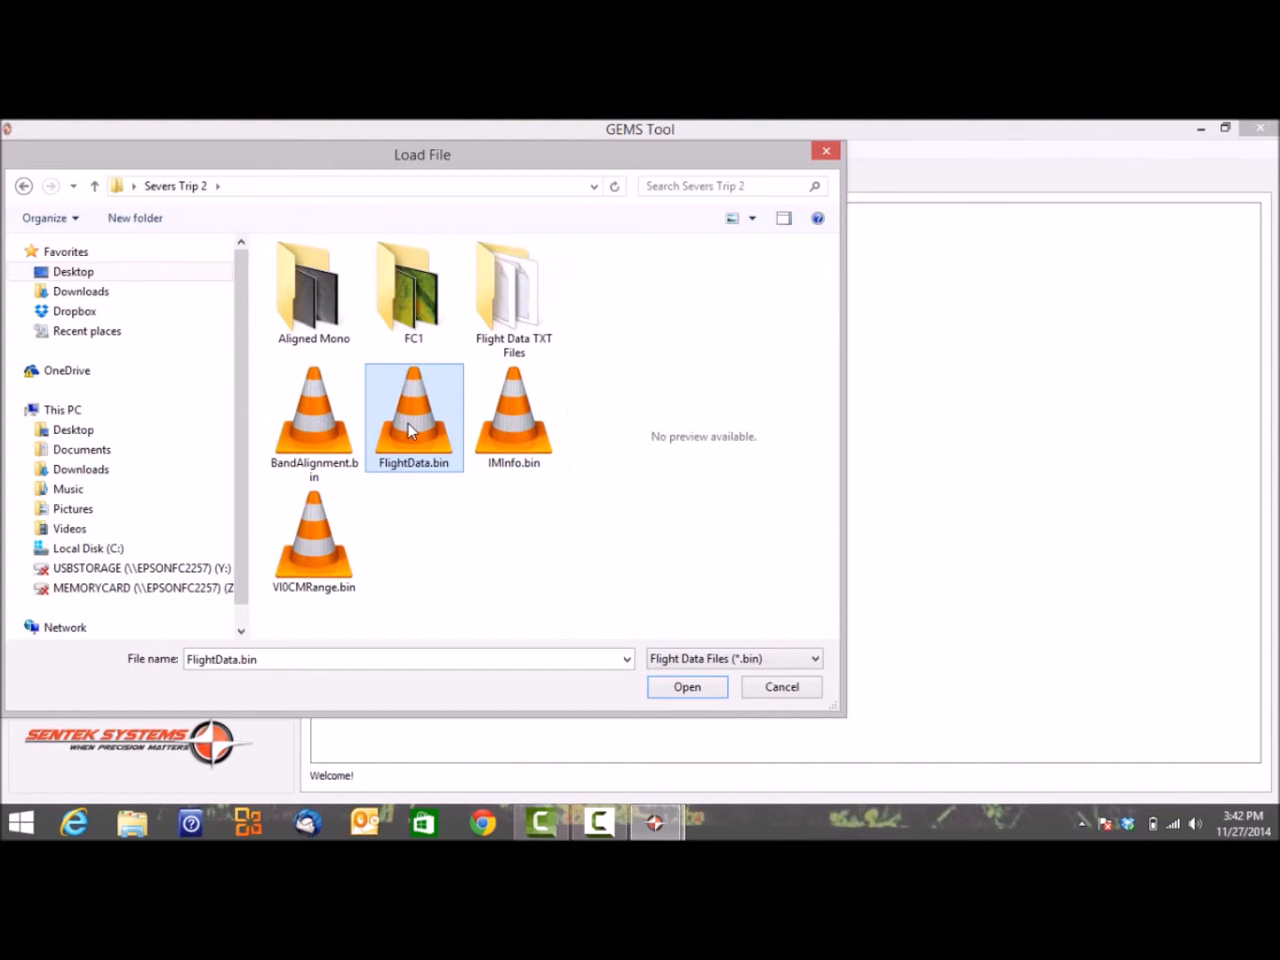
click(686, 687)
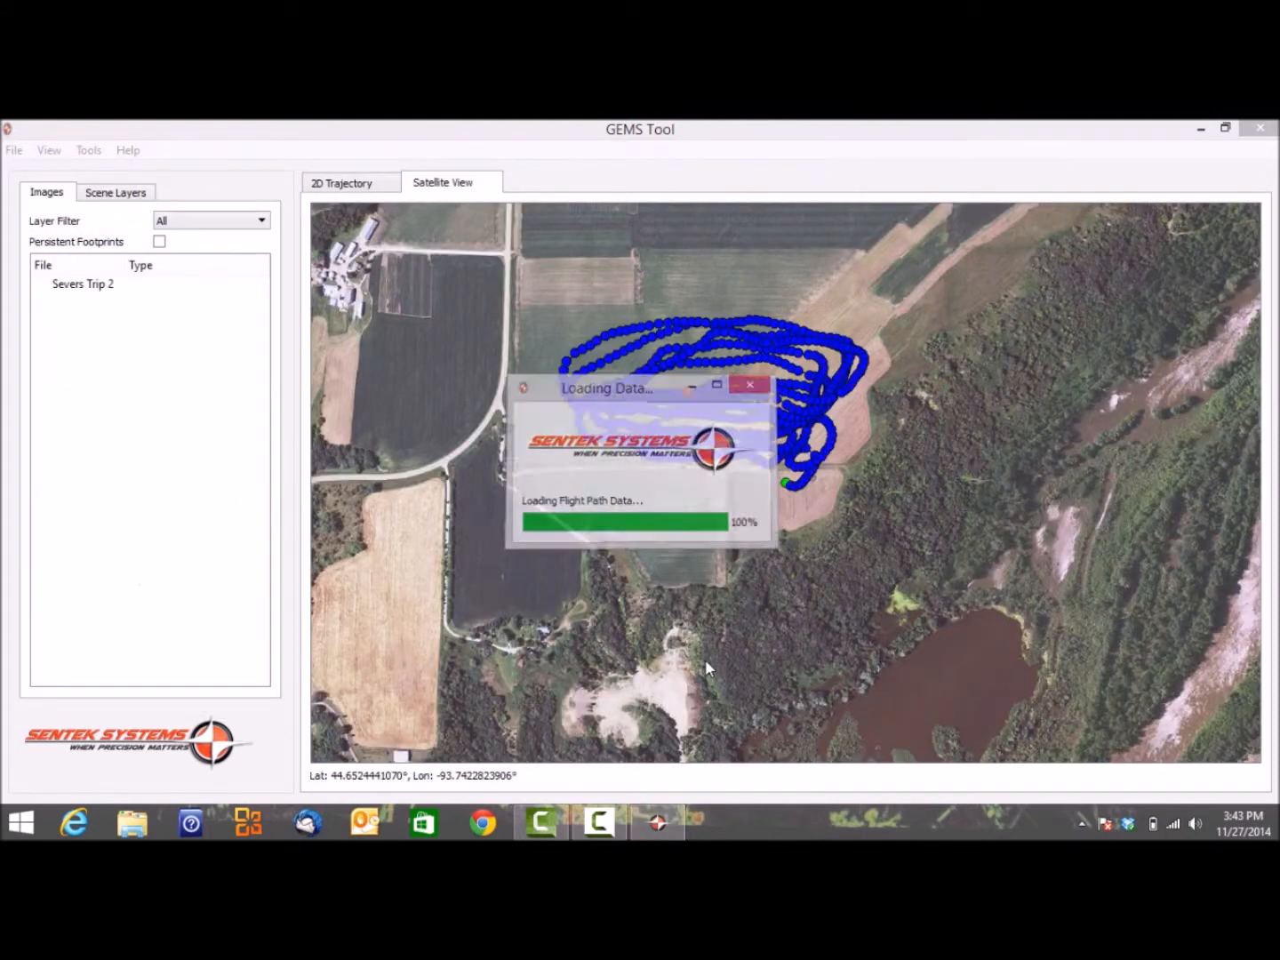
Step: Examine the image points, footprints and coordinates along the flight path in the satellite view
scroll(661, 518, up, 2)
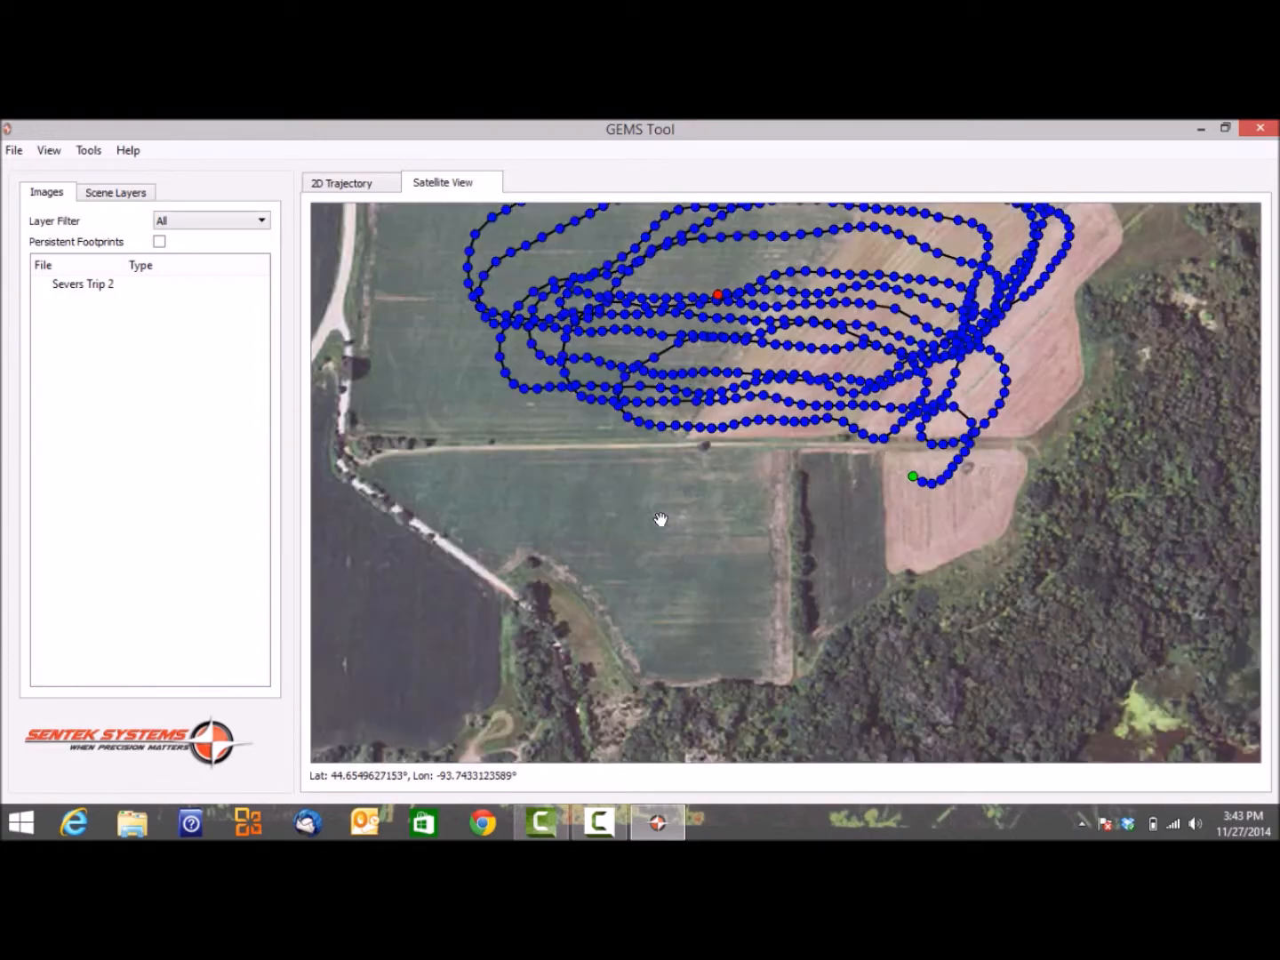
drag(661, 519, 654, 643)
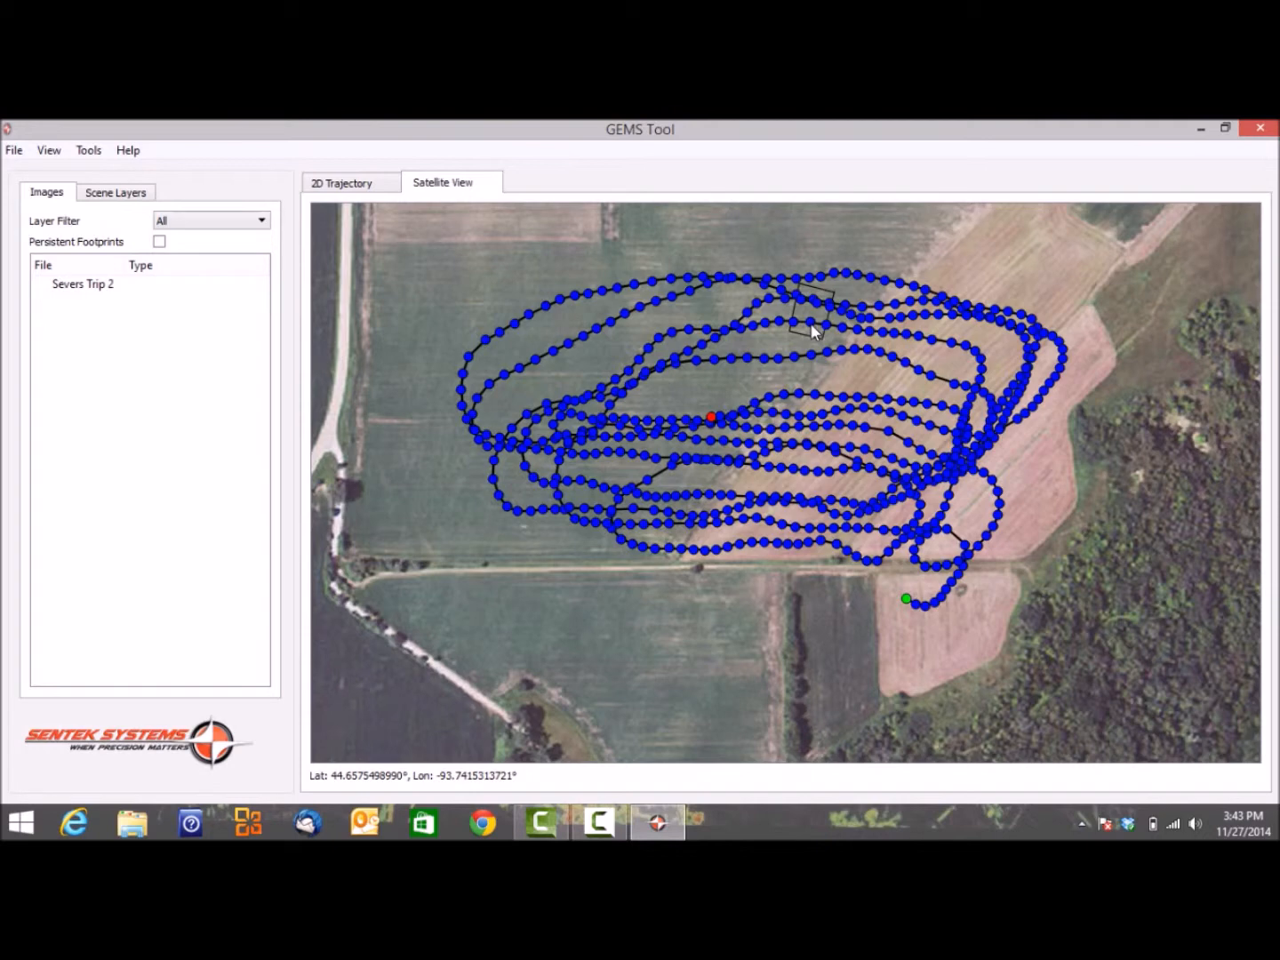
mouse_move(755, 331)
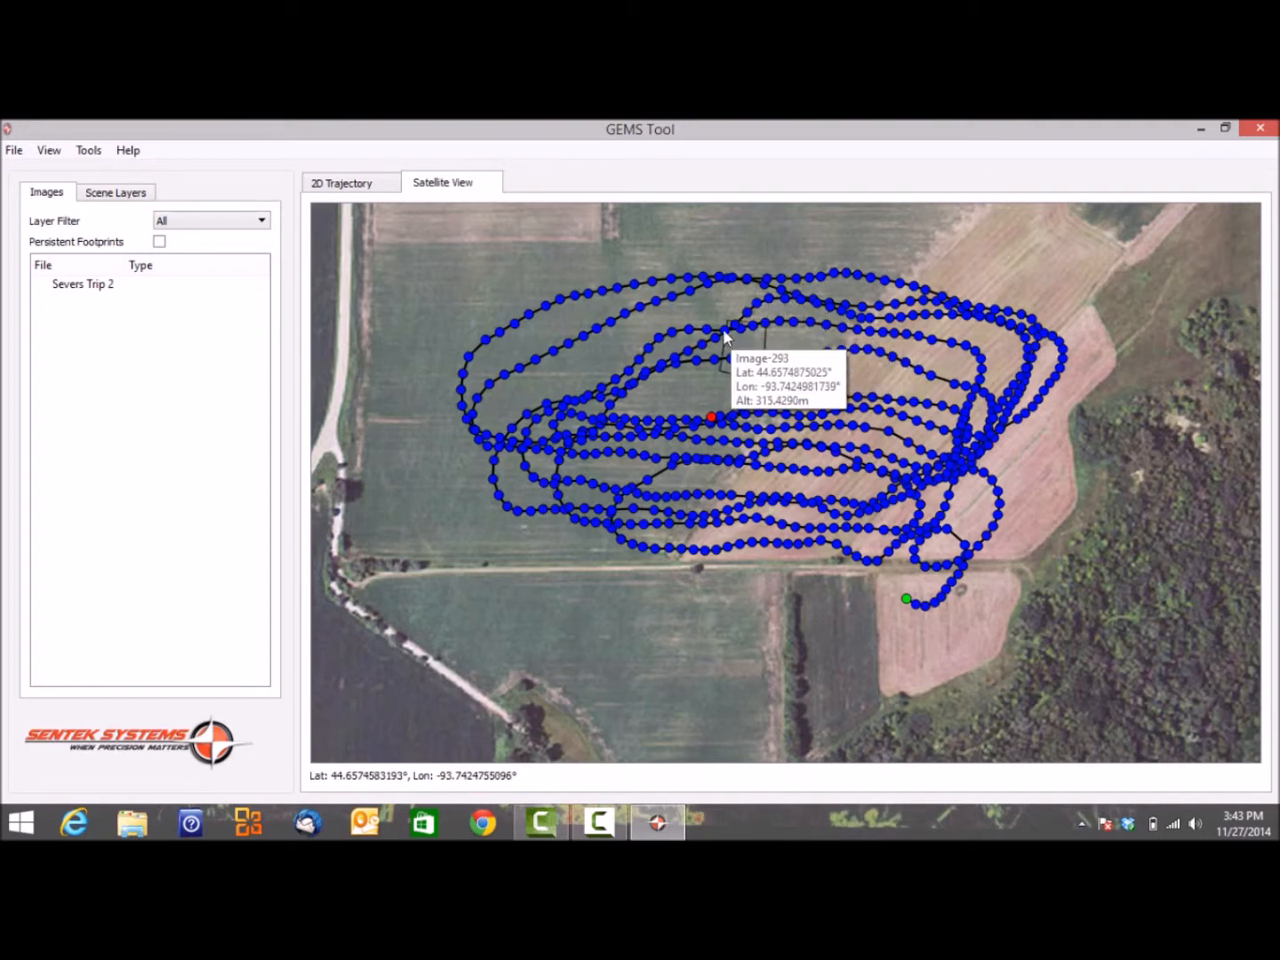
mouse_move(712, 337)
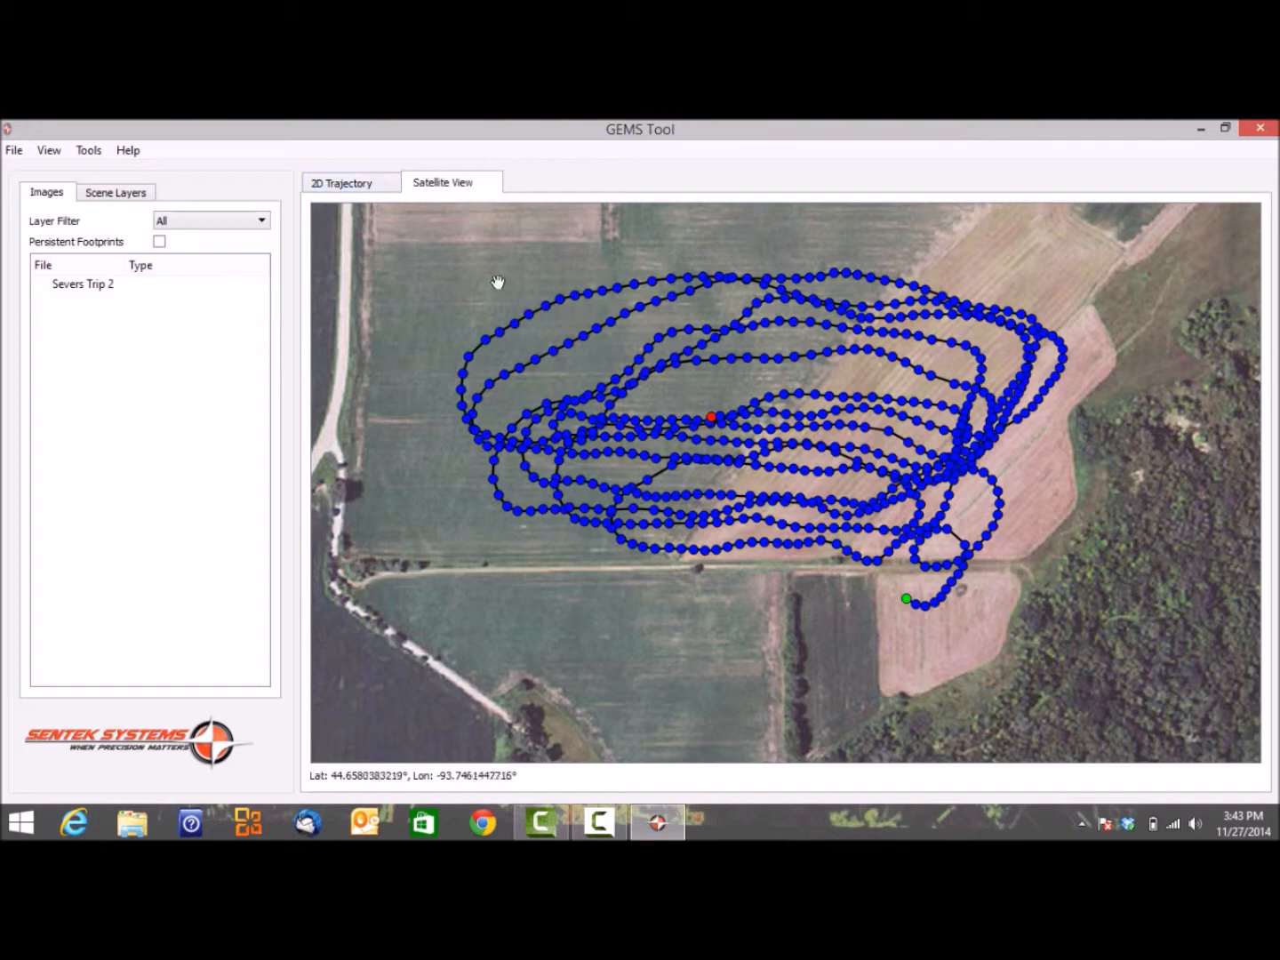
mouse_move(749, 288)
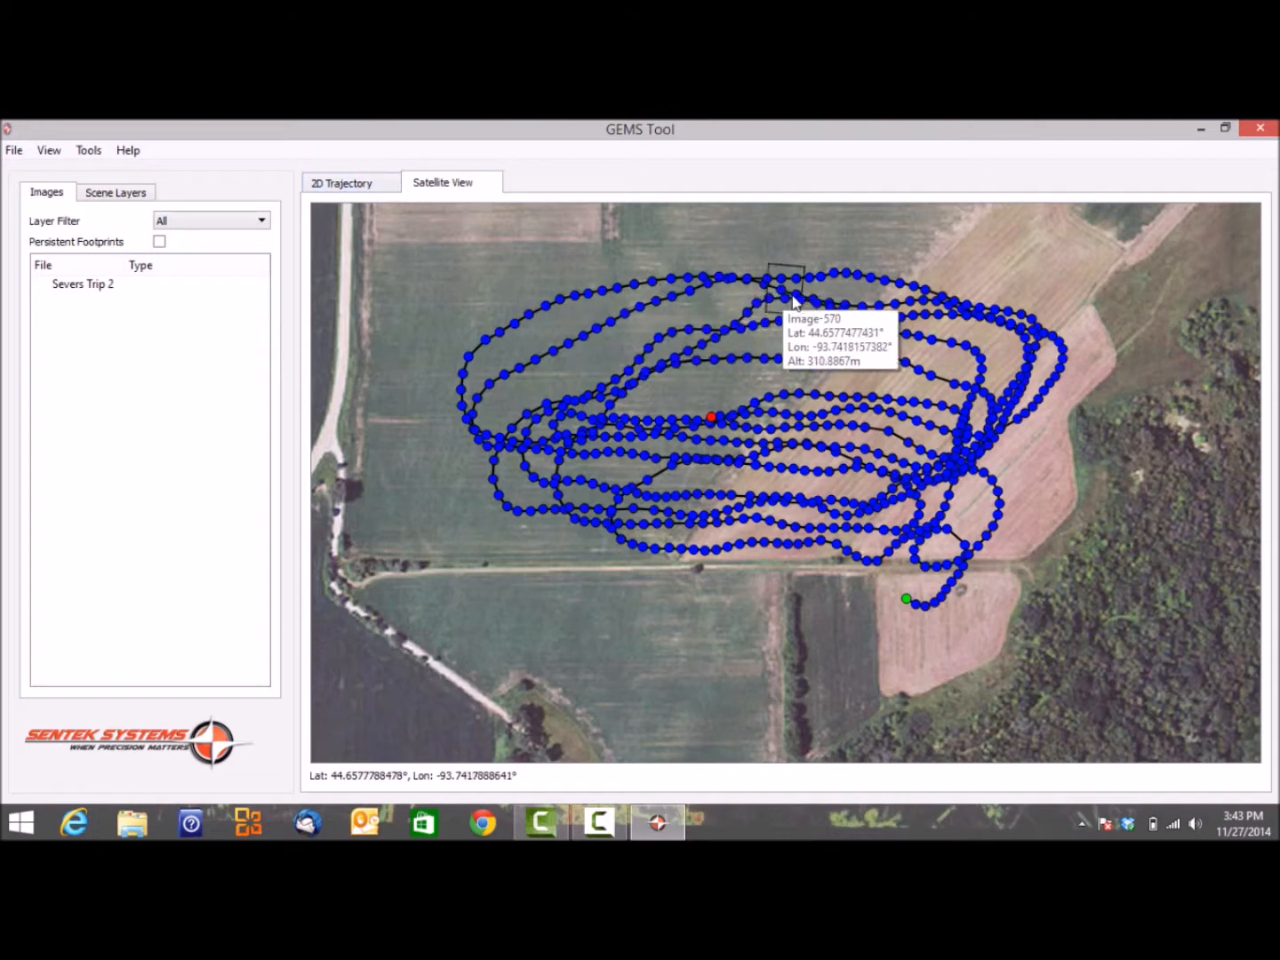
mouse_move(828, 309)
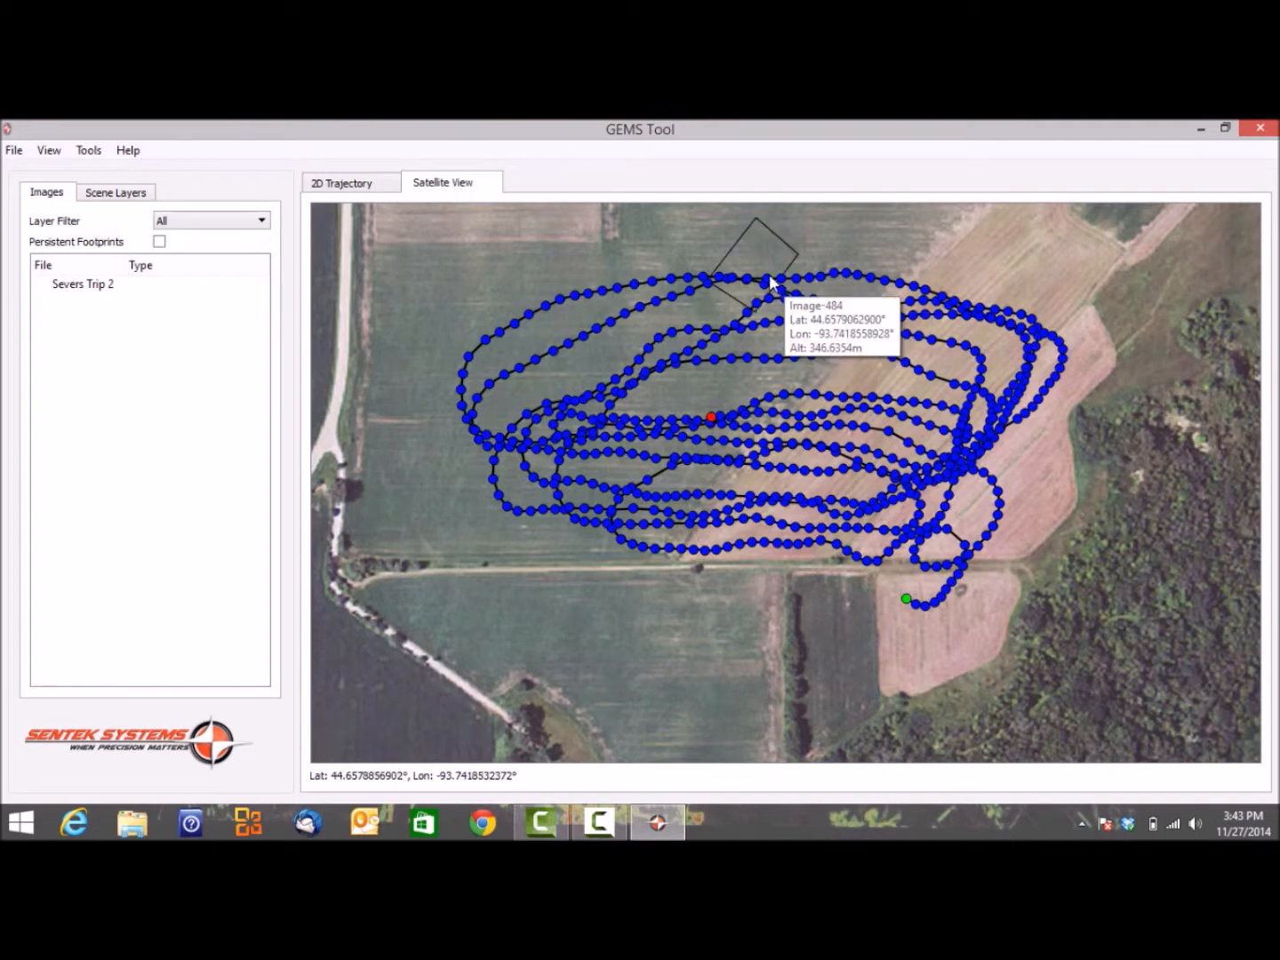
mouse_move(580, 302)
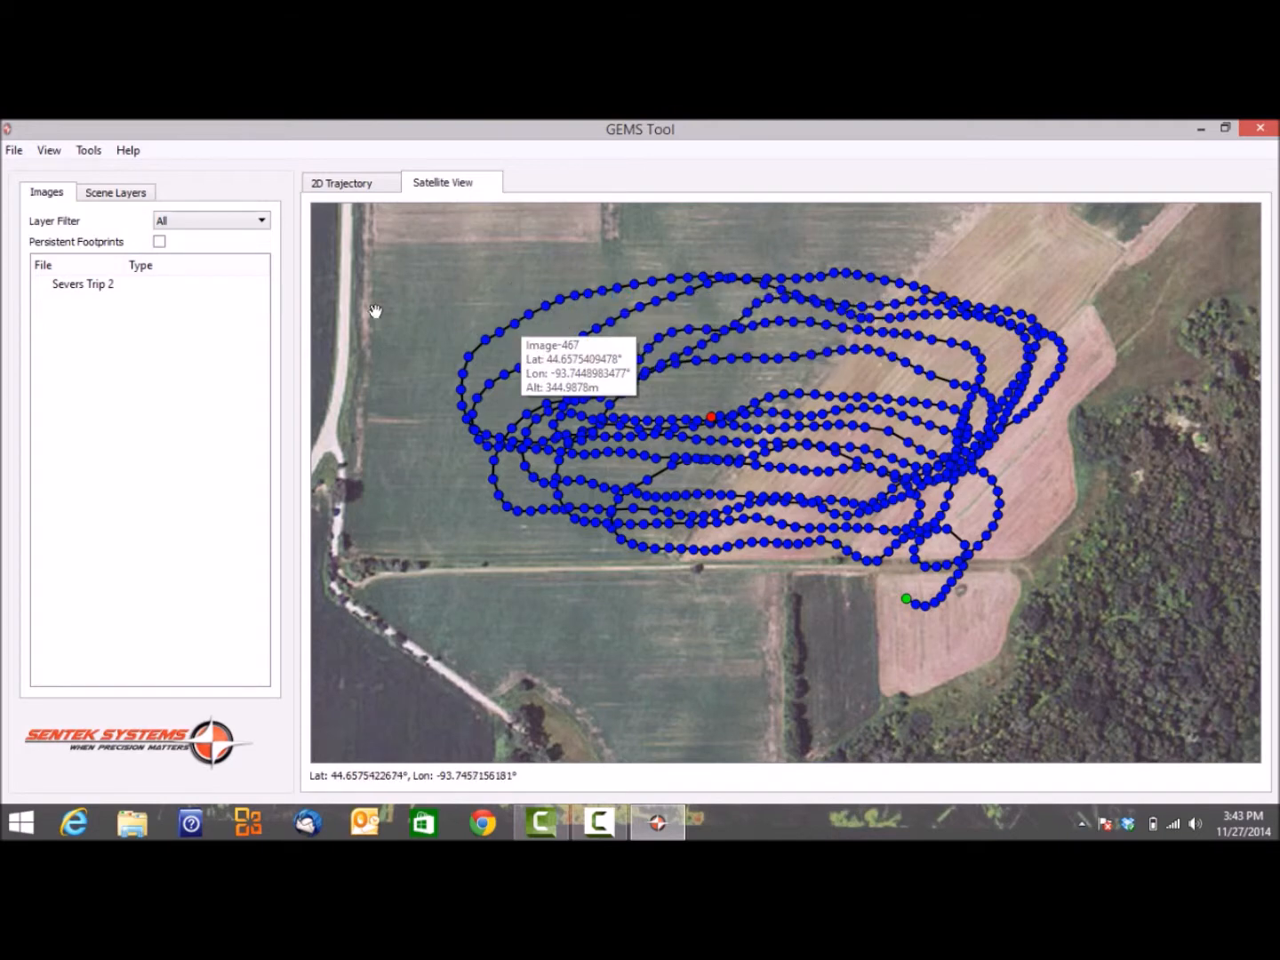
Step: Inspect image points along the flight path in the 2D trajectory view, then return to the satellite view
click(334, 185)
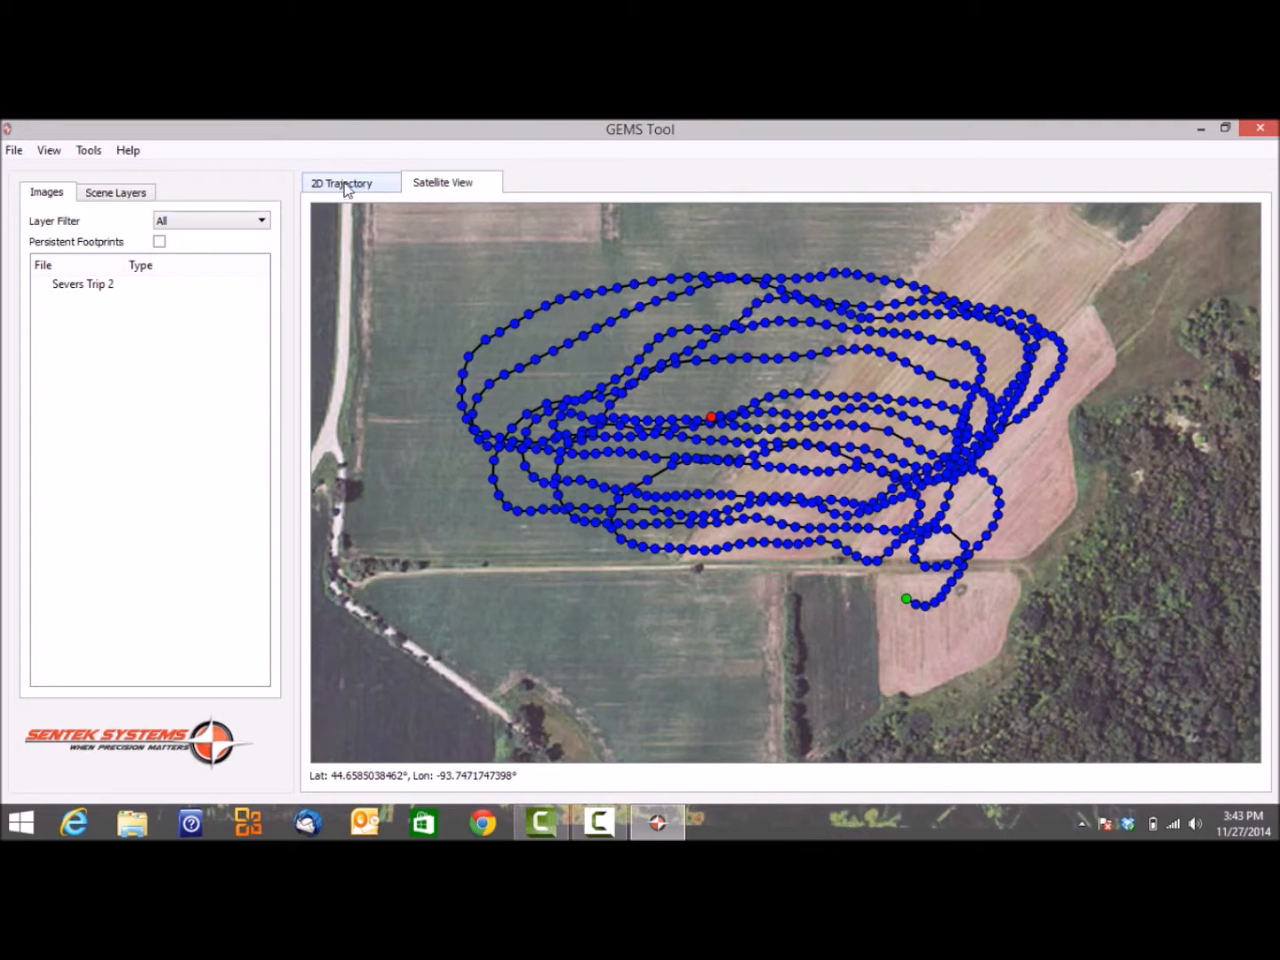
click(347, 185)
mouse_move(677, 351)
scroll(706, 338, up, 2)
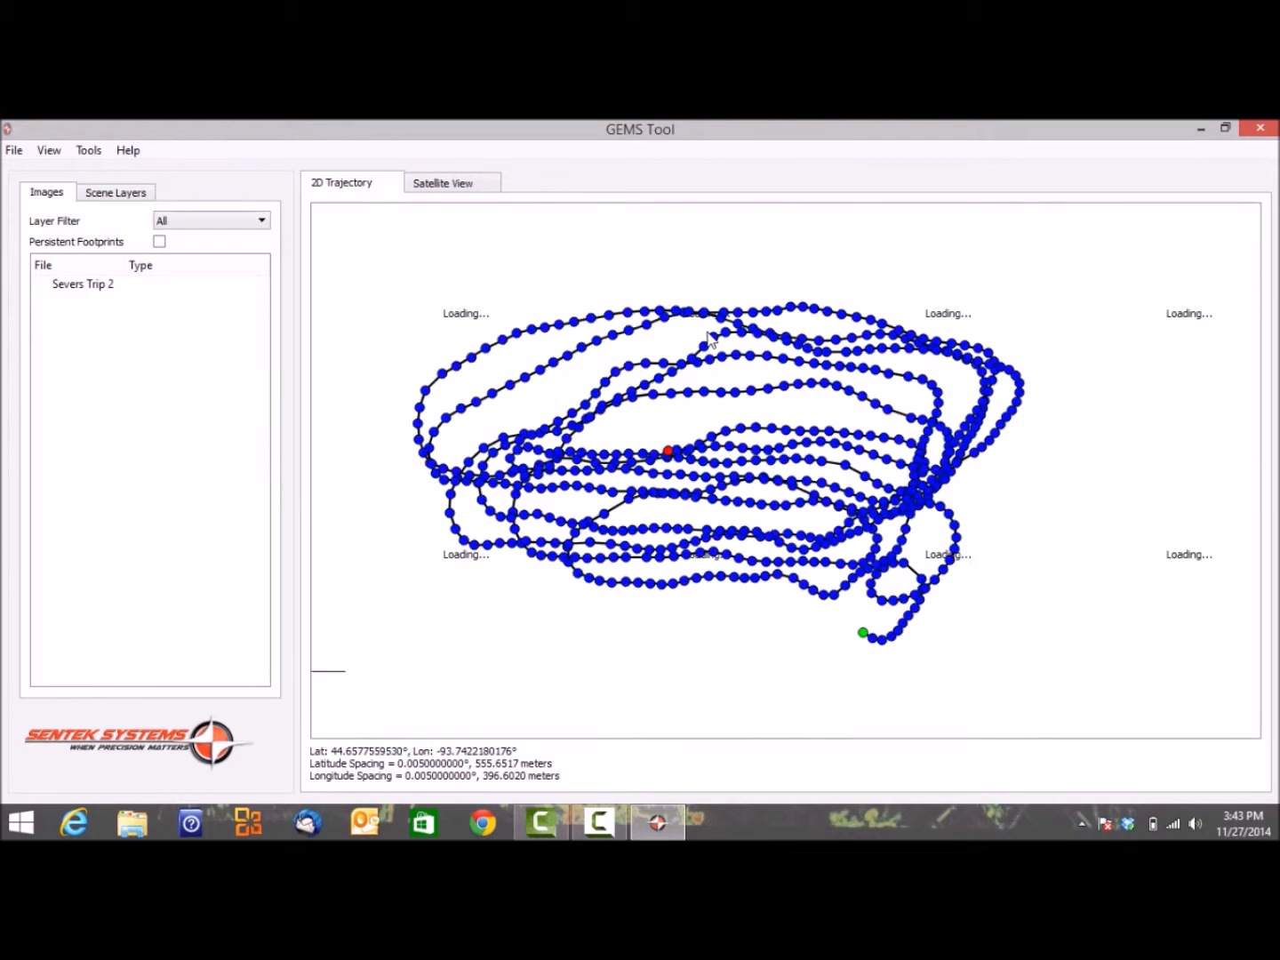
mouse_move(624, 336)
mouse_move(521, 384)
mouse_move(423, 458)
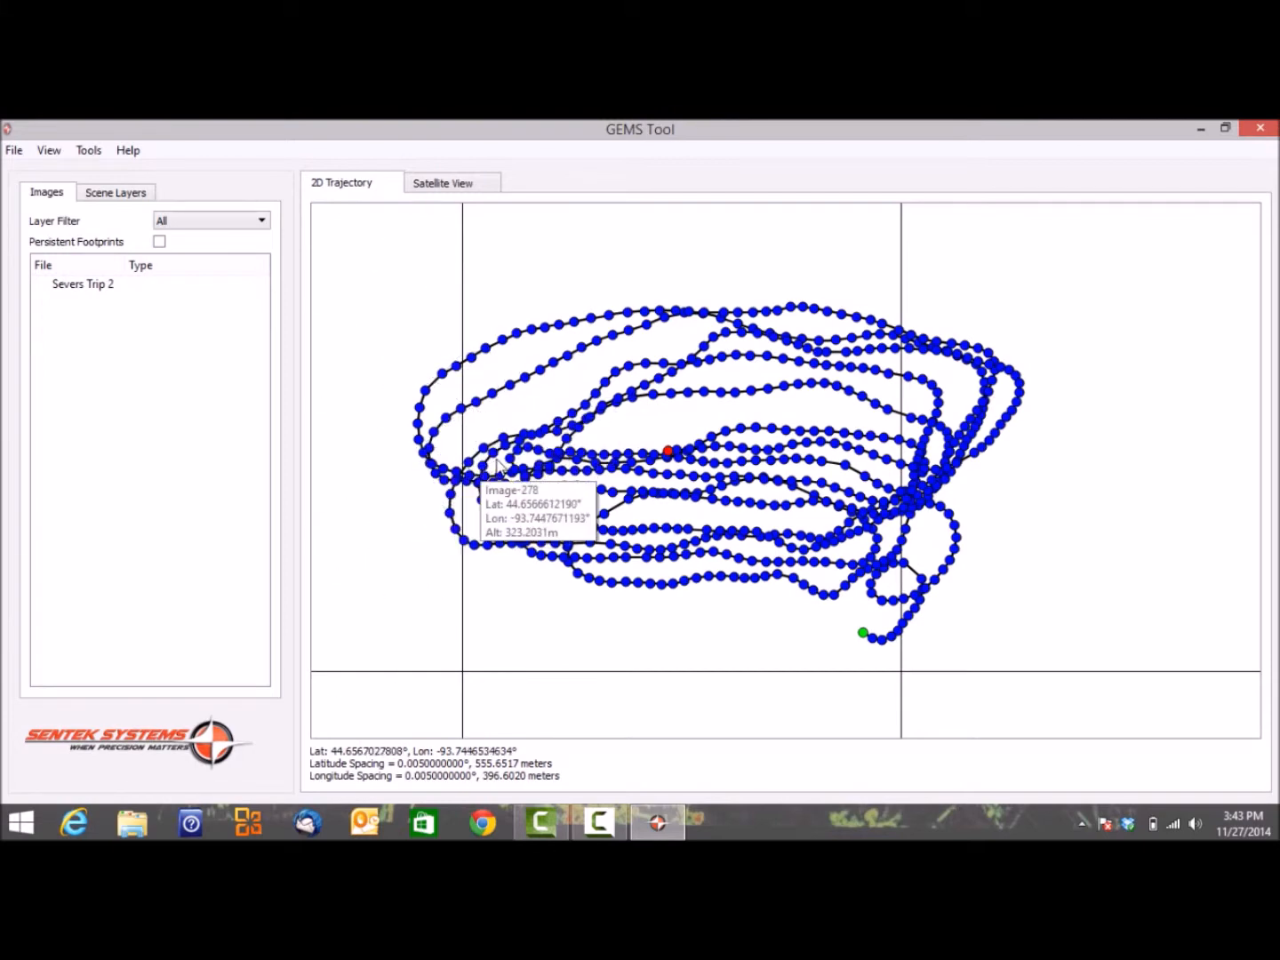
click(446, 185)
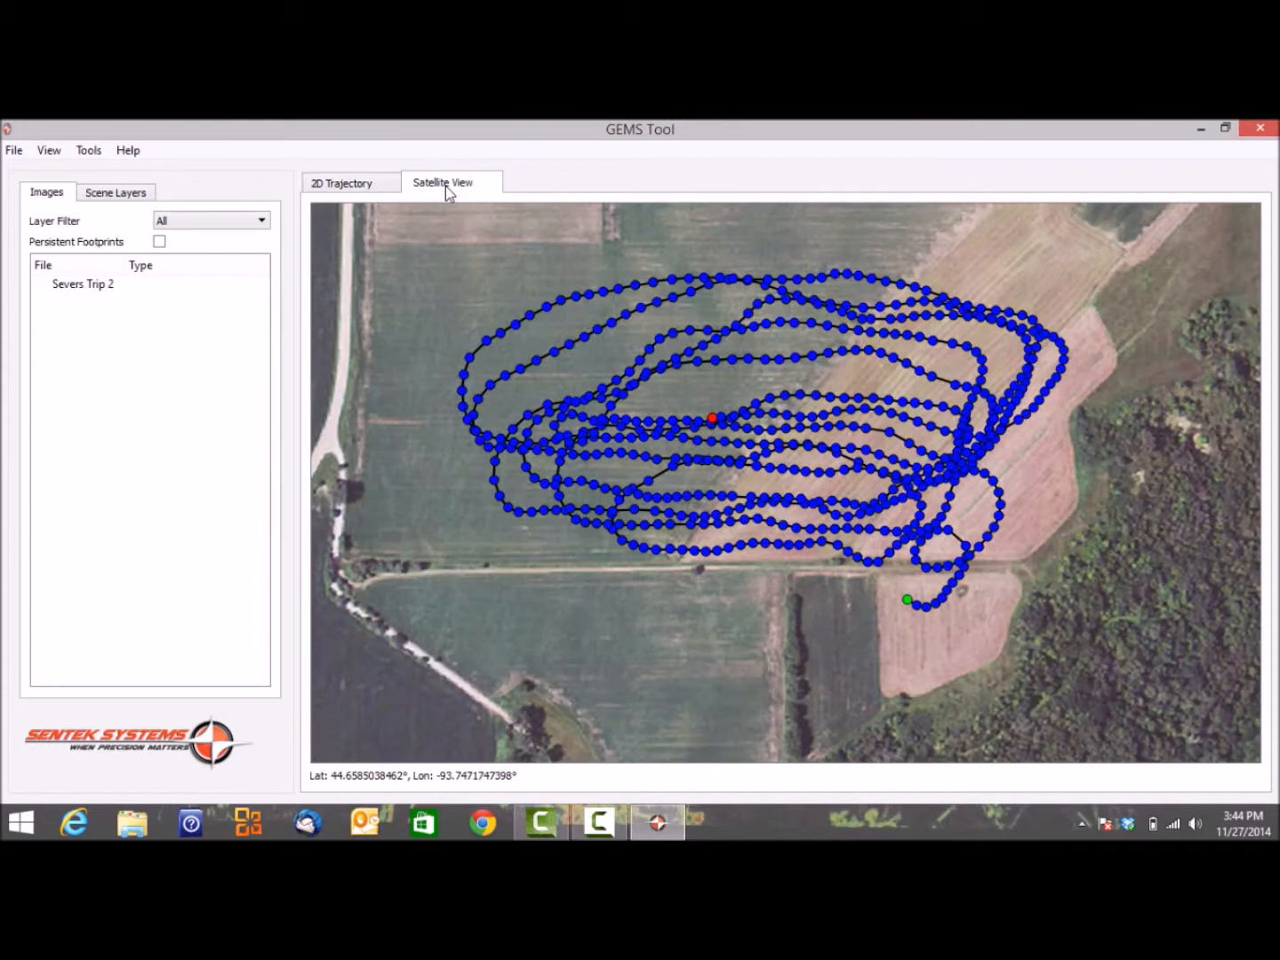
Step: Run NDVI initialization on the loaded flight data
click(89, 149)
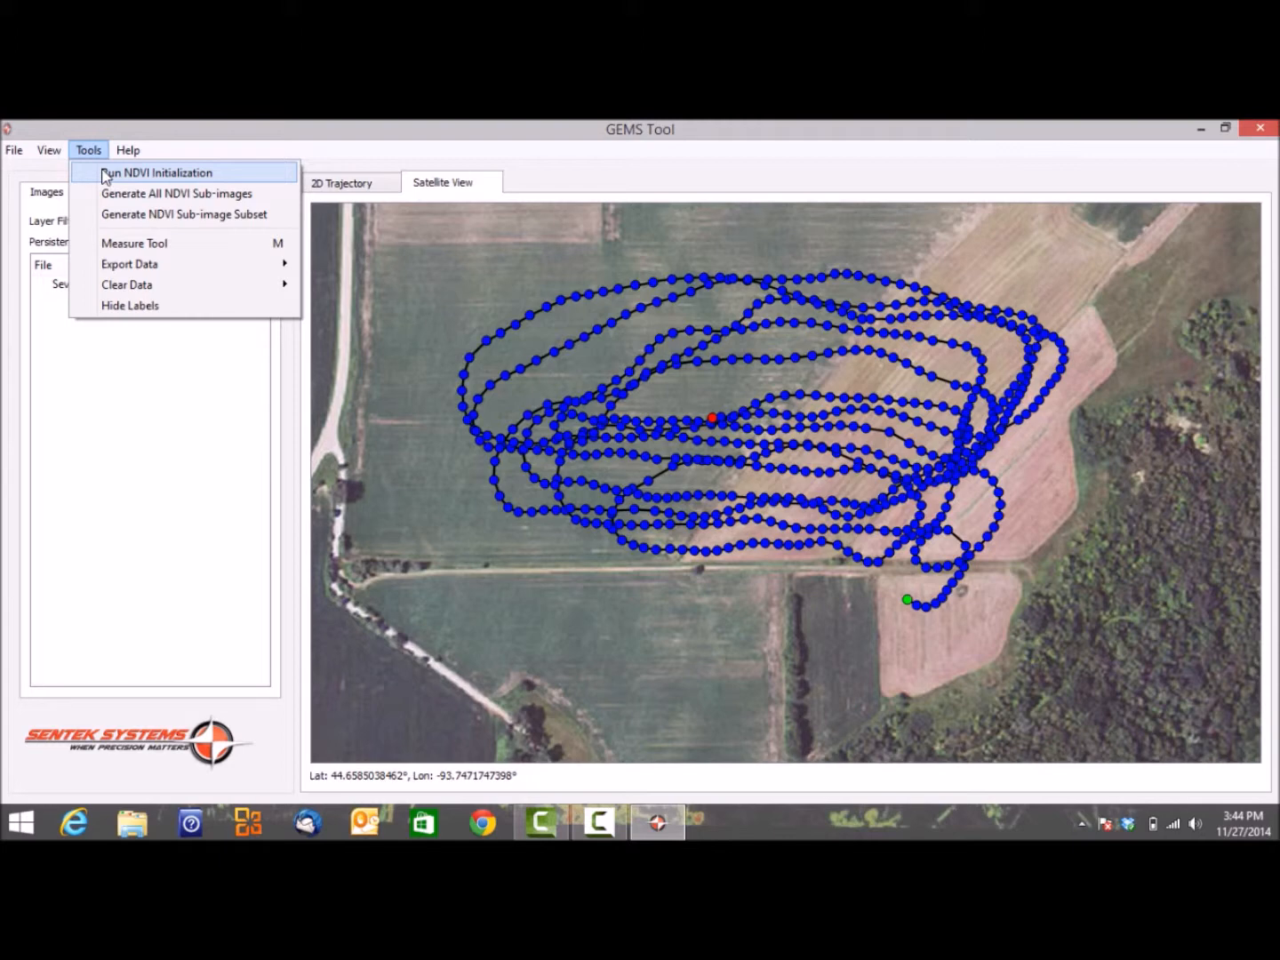
click(588, 820)
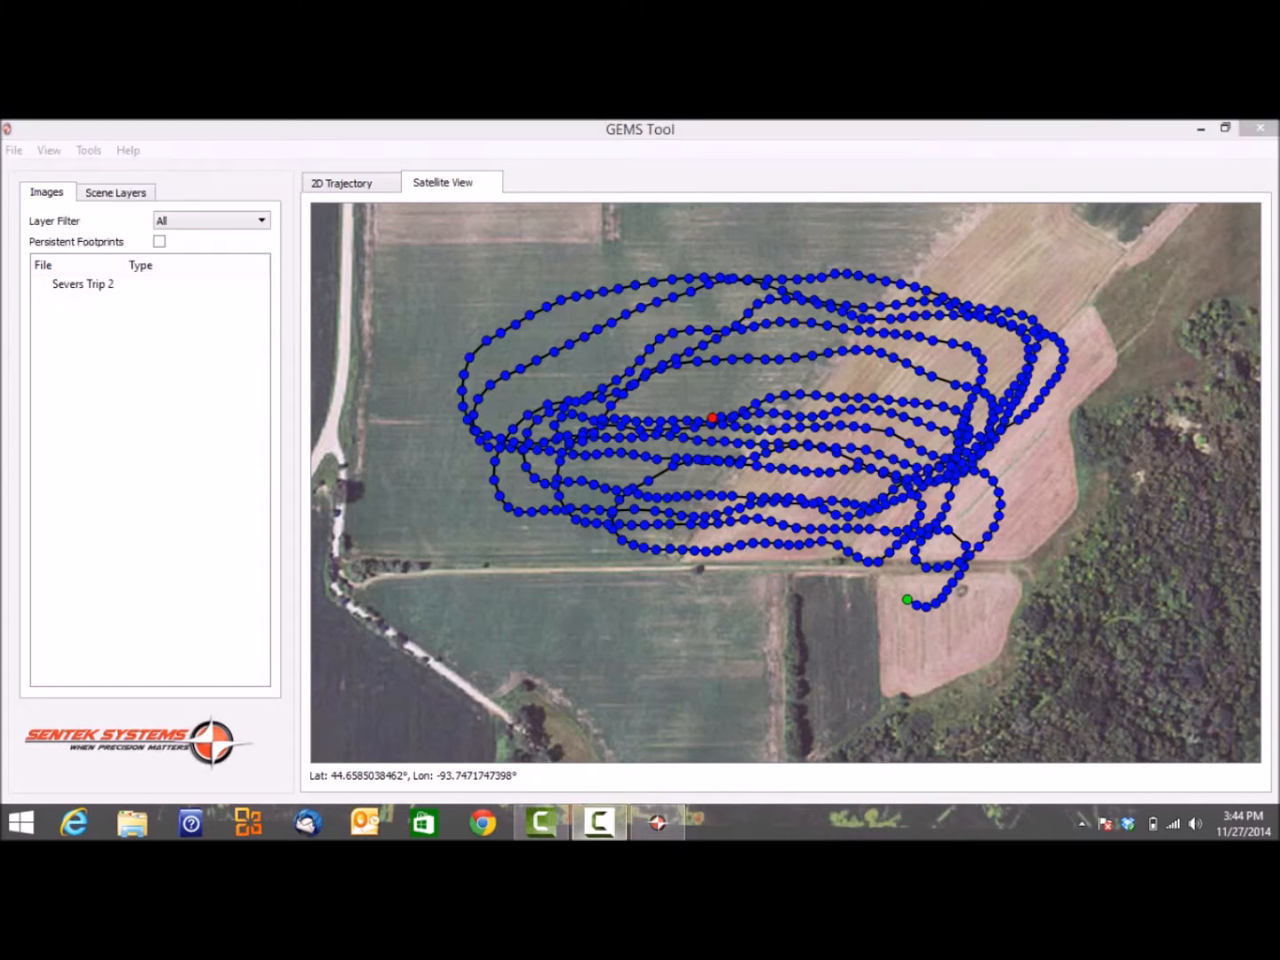
click(1193, 752)
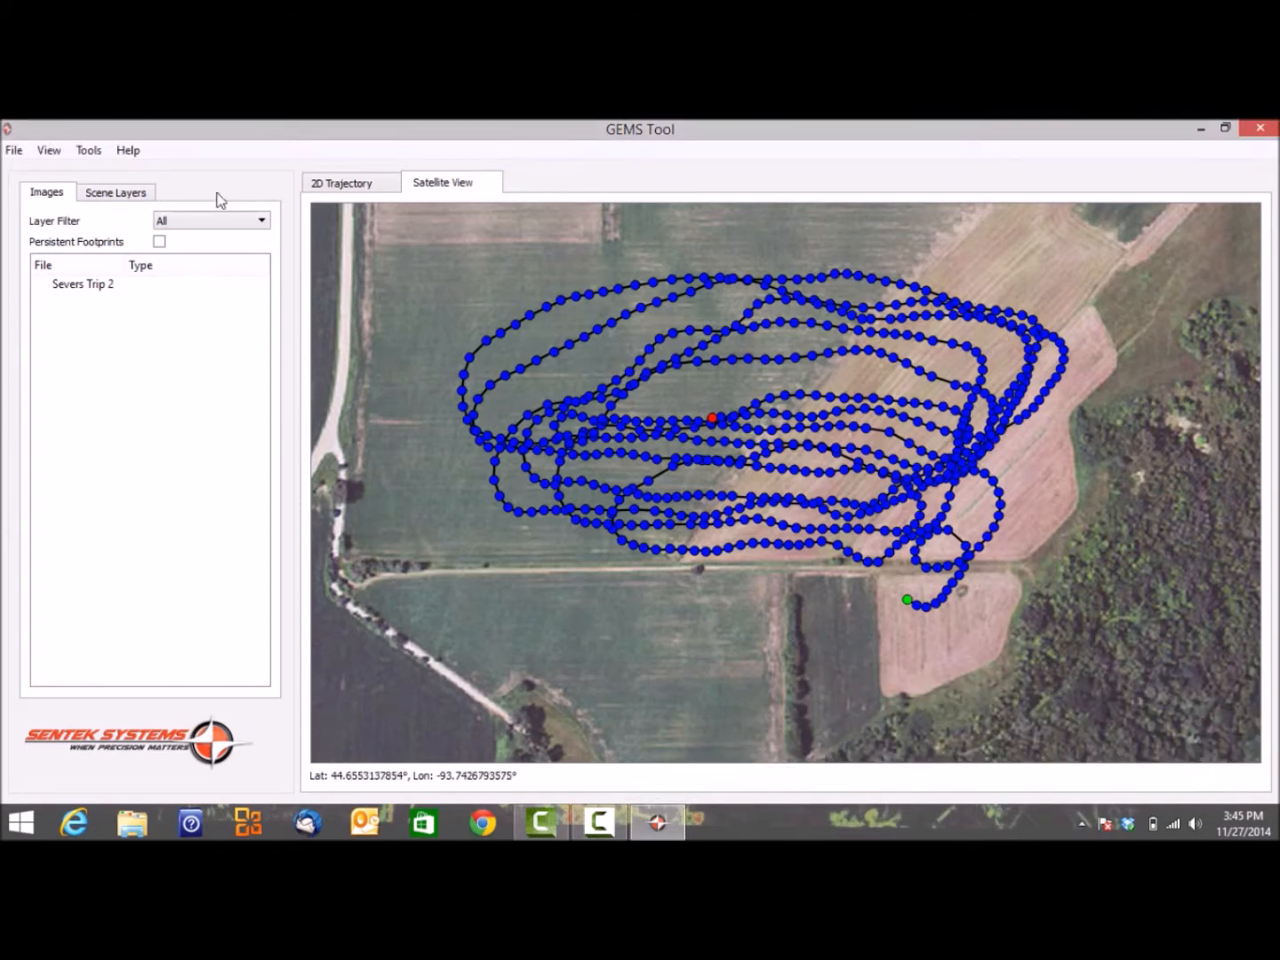
Step: Generate an NDVI sub-image subset with starting image 10 and 5 images
click(92, 152)
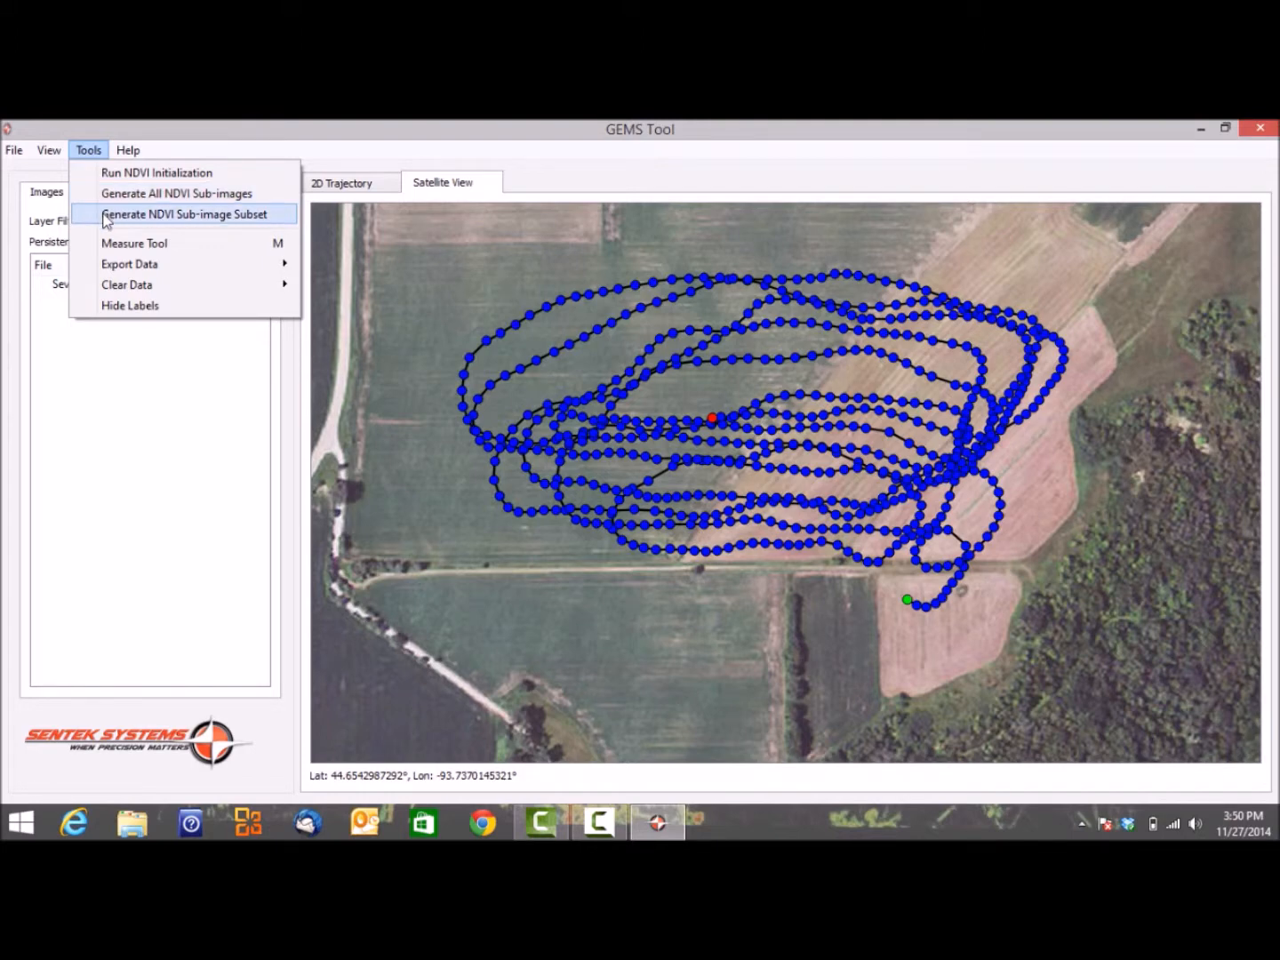
click(106, 218)
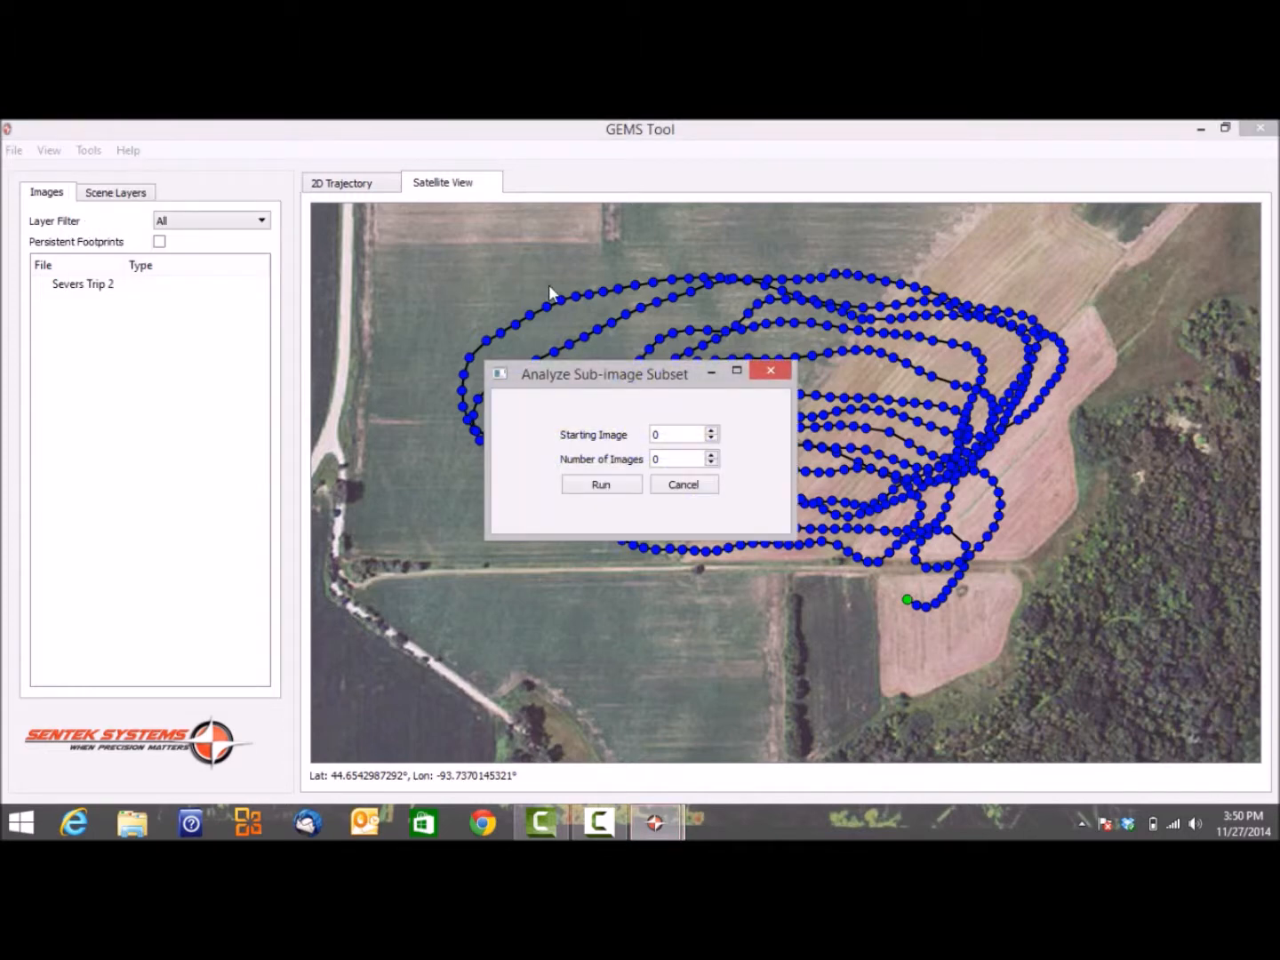
text(10)
click(659, 459)
key(BackSpace)
text(5)
click(599, 488)
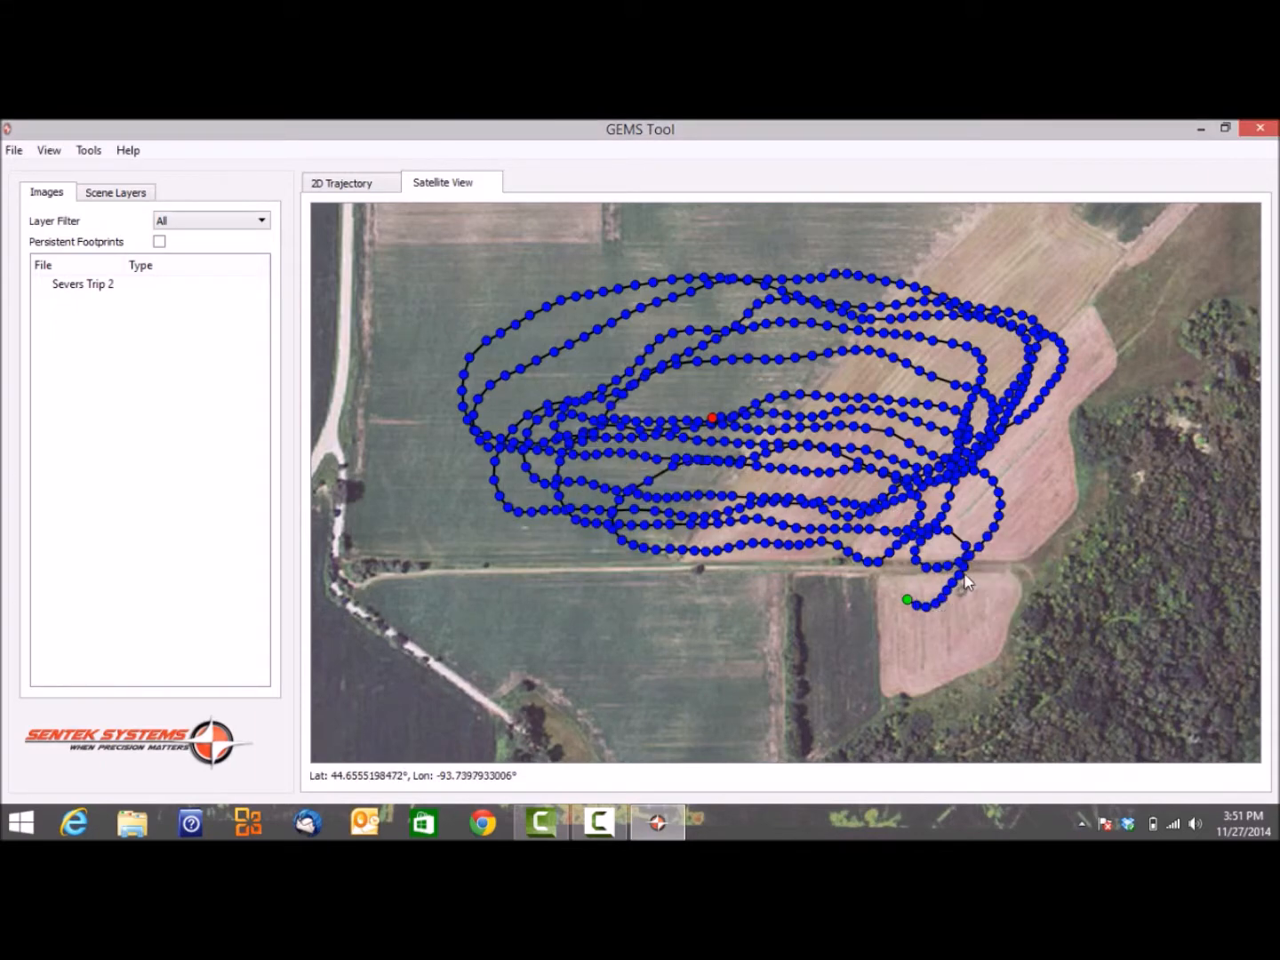
Step: Open image 21 from the flight path near the green end point and look over its mono version
mouse_move(968, 566)
right_click(966, 574)
click(971, 580)
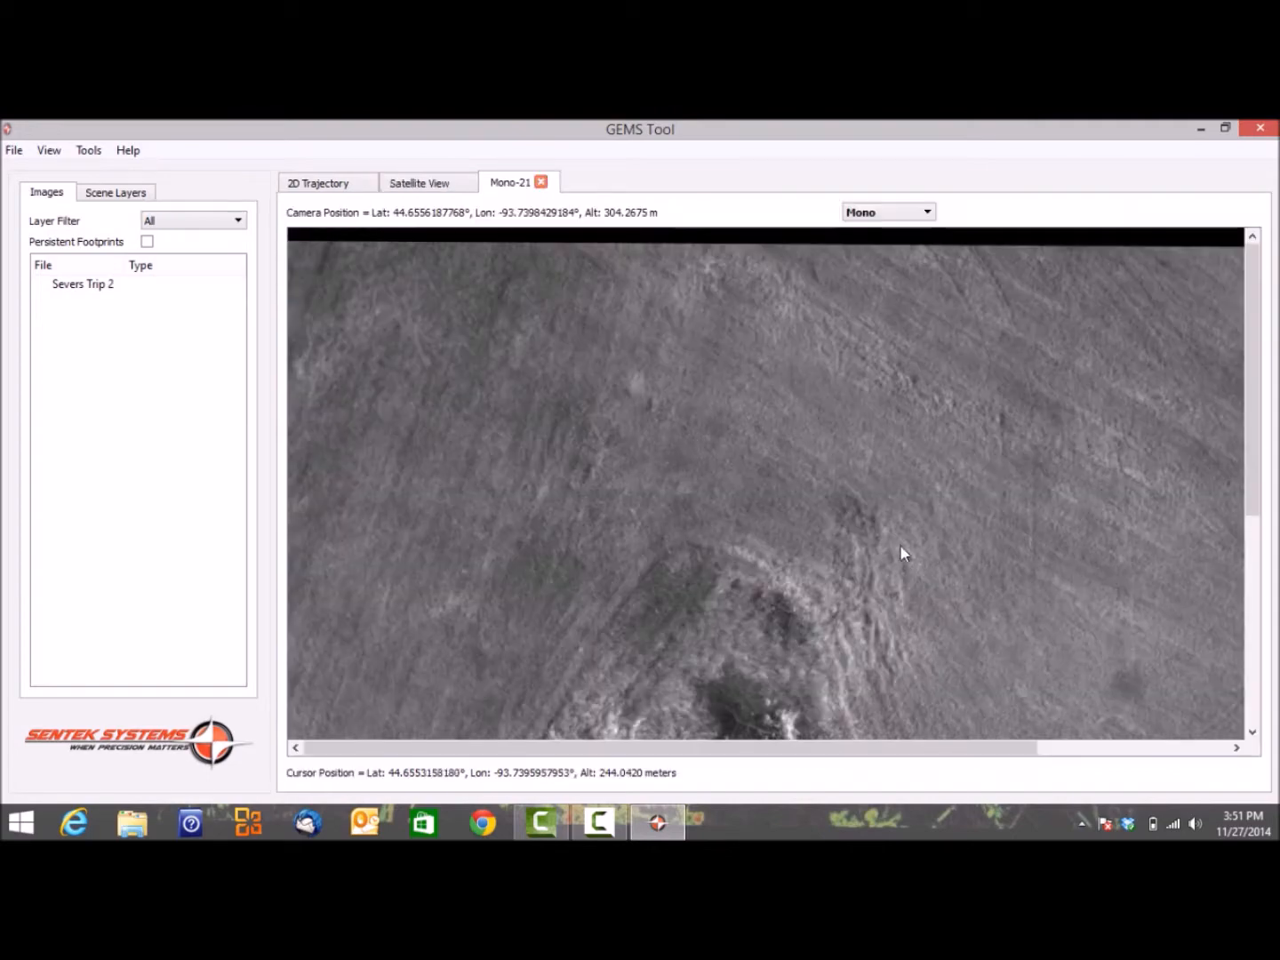
scroll(883, 511, up, 3)
scroll(881, 511, down, 3)
Step: Display image 21 in RGB and then in NDVI, looking over the whole picture in each mode
click(885, 213)
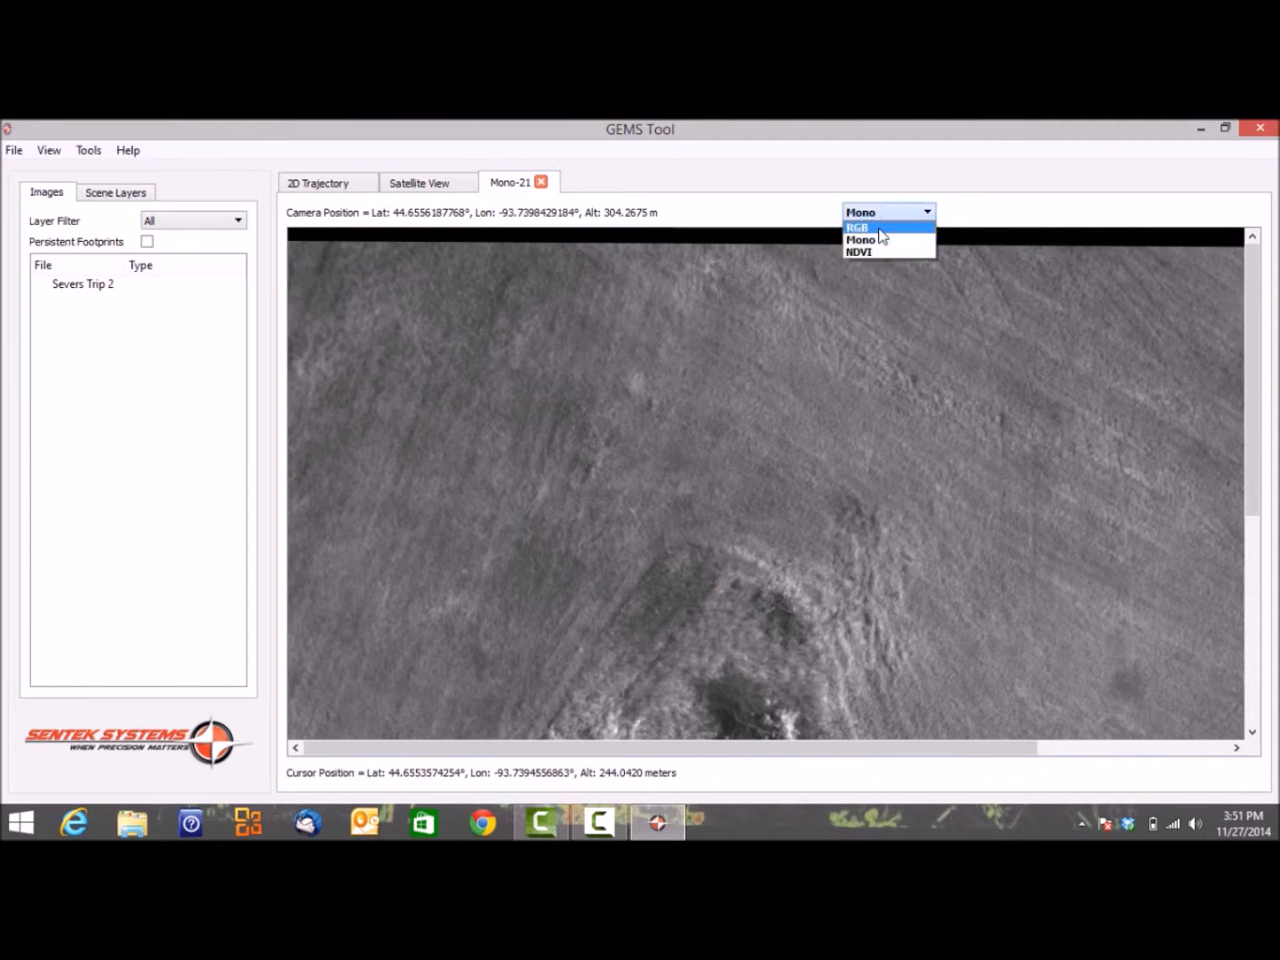
click(877, 228)
scroll(884, 346, down, 3)
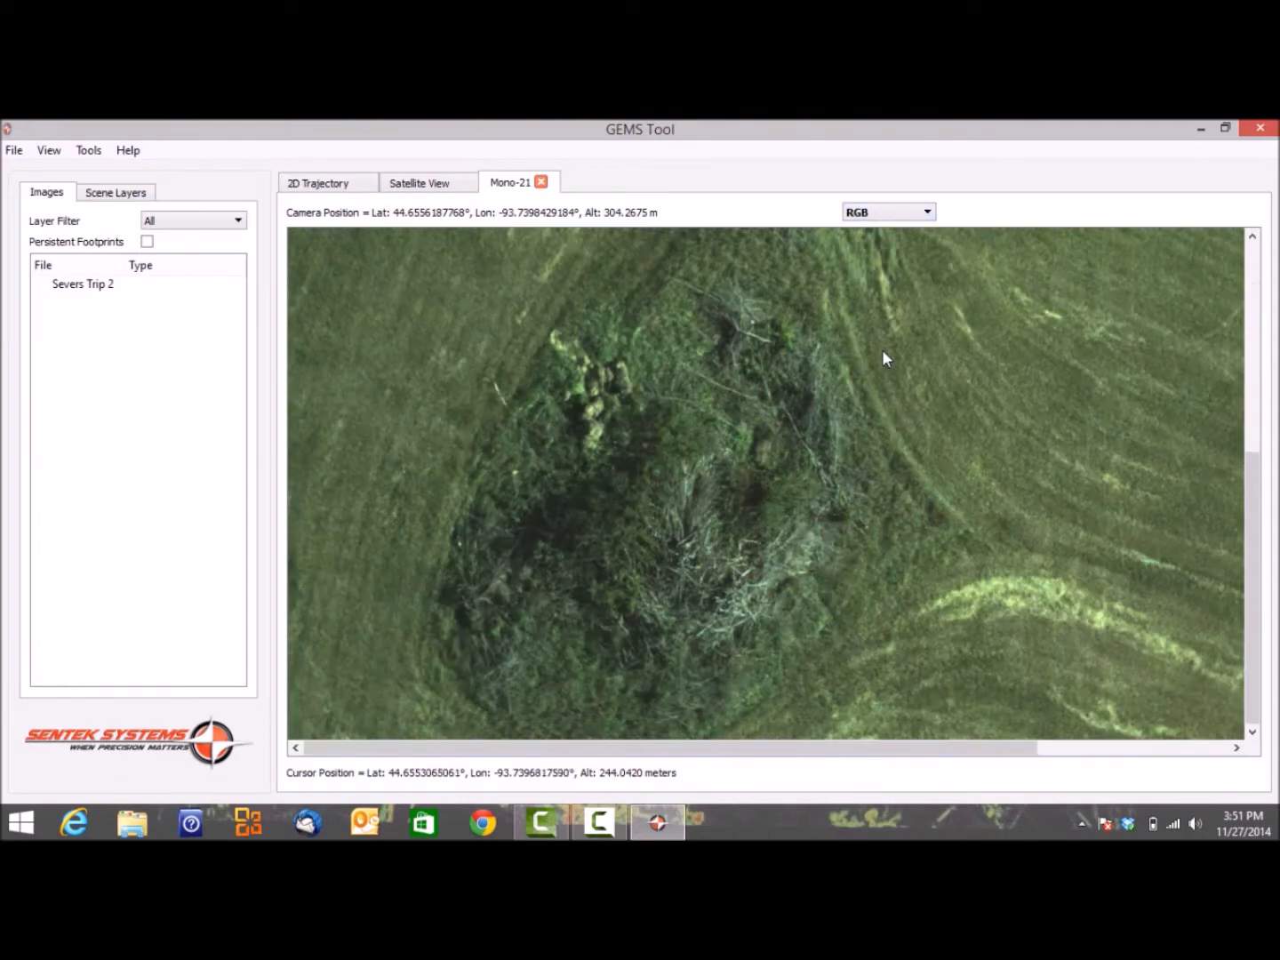
scroll(882, 349, up, 3)
click(884, 211)
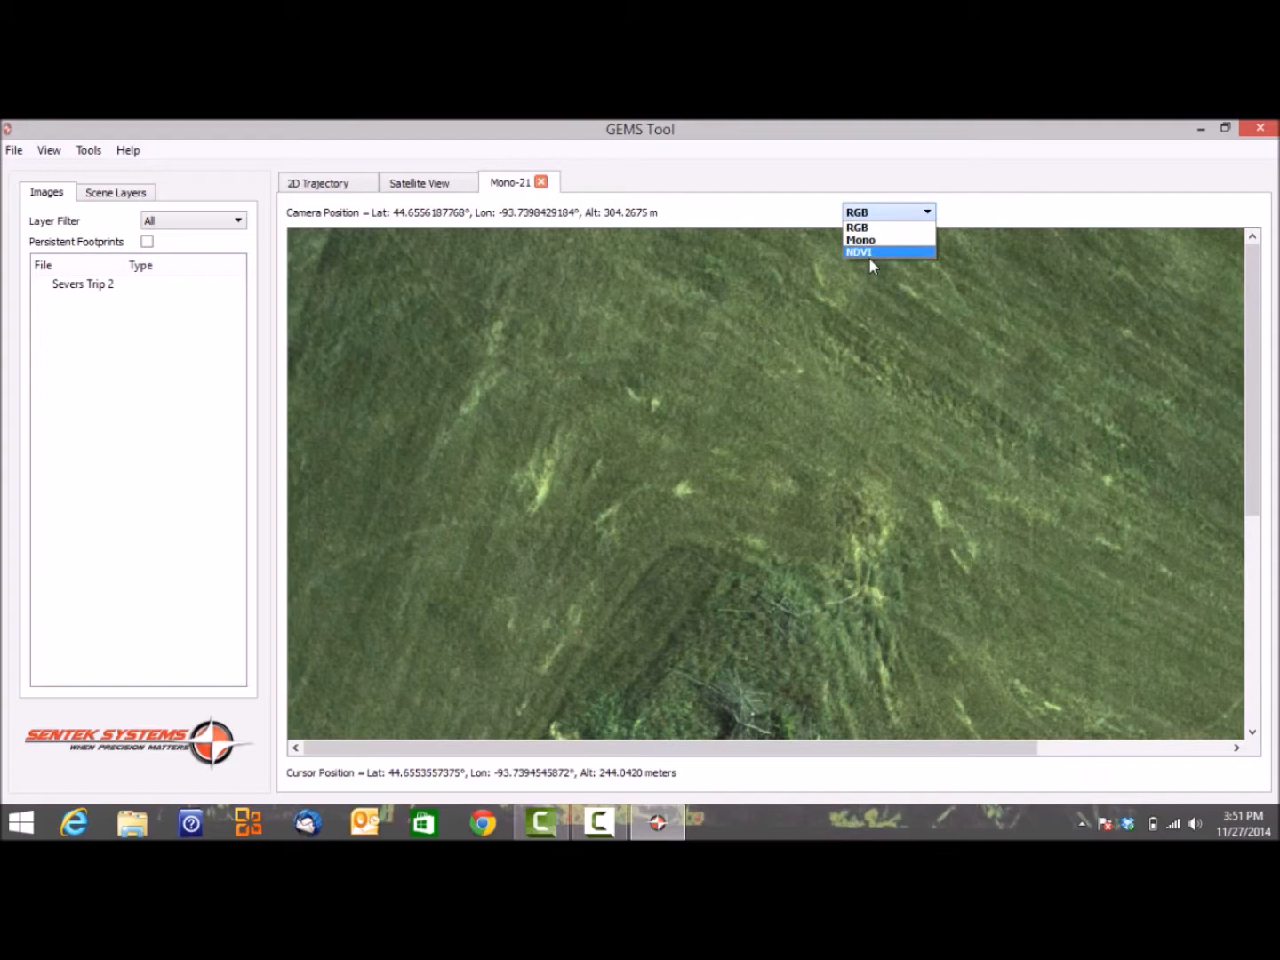
click(873, 252)
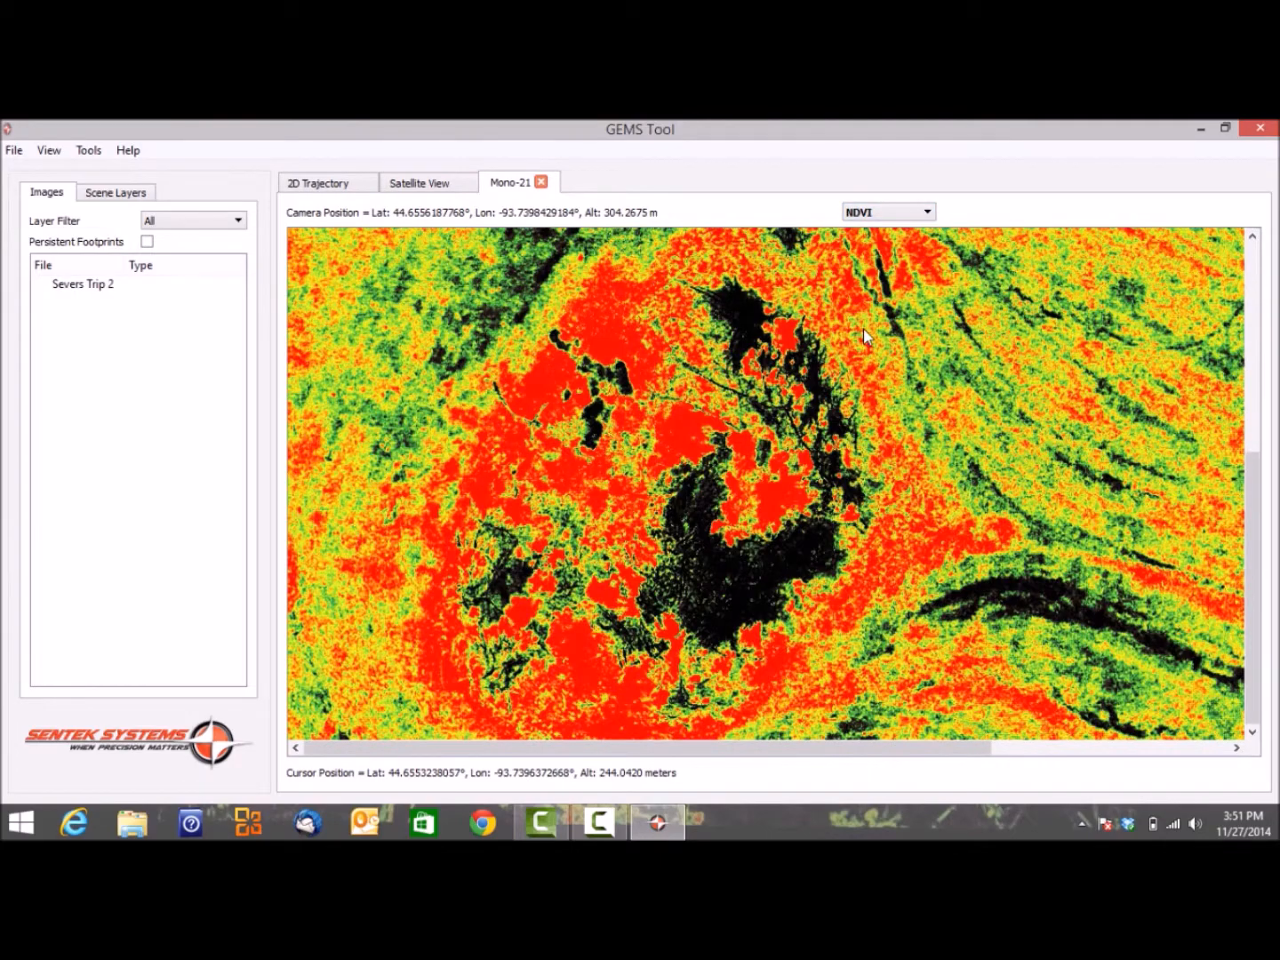
scroll(865, 337, up, 5)
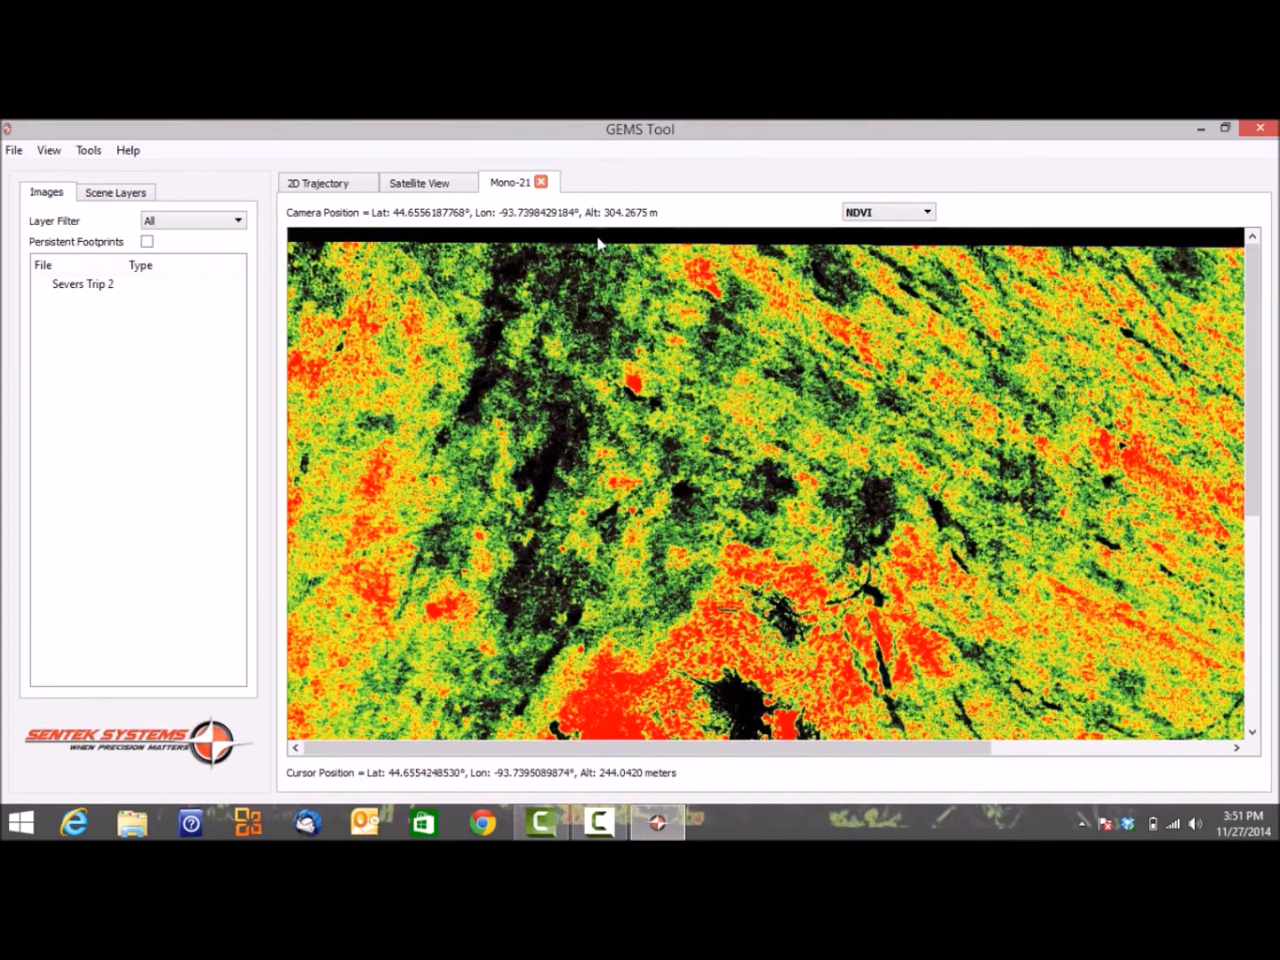
Step: Open image 192 from the western edge of the flight path in the satellite view
click(446, 183)
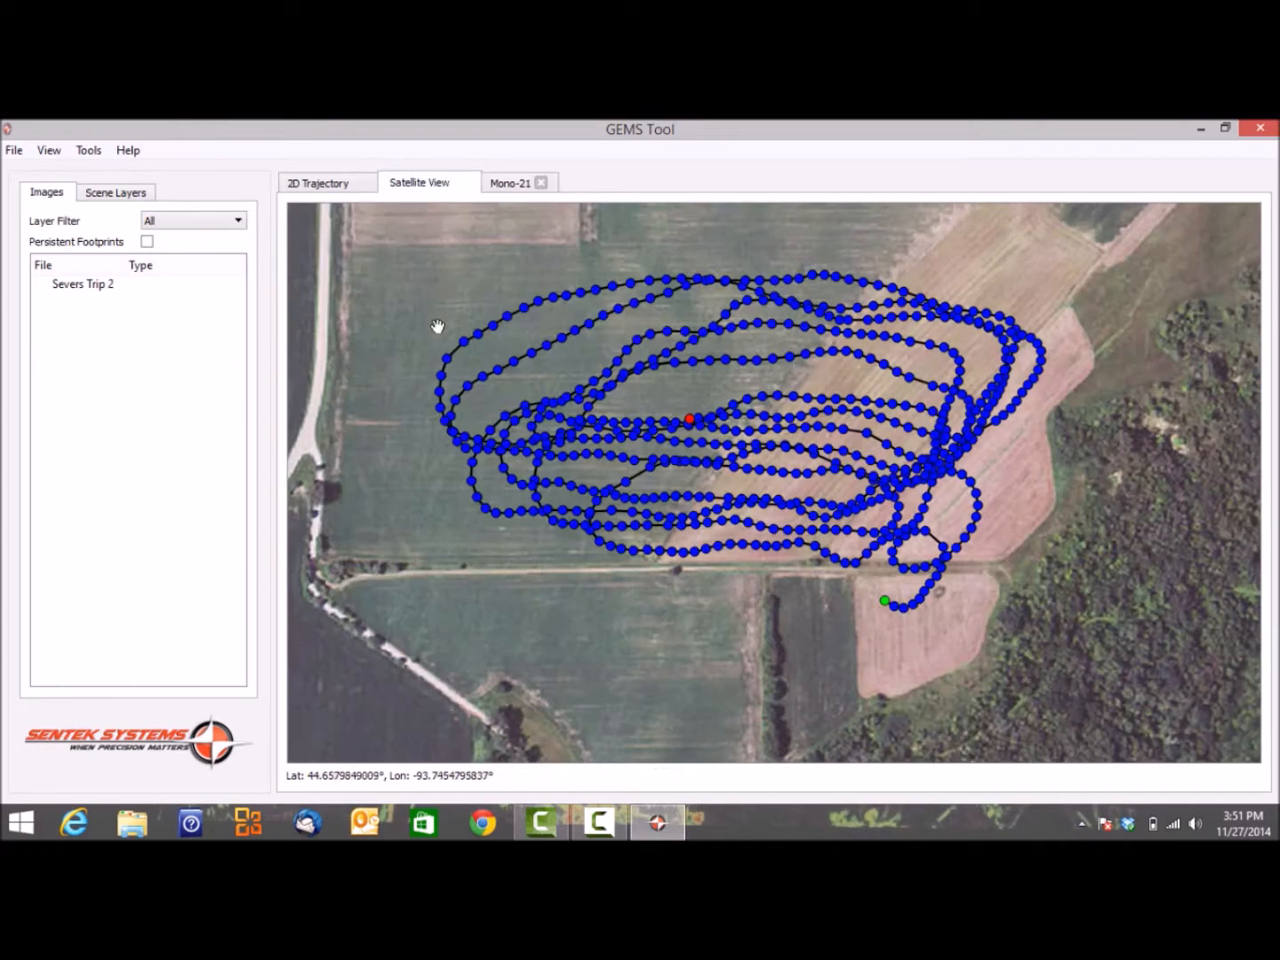
right_click(472, 484)
click(487, 490)
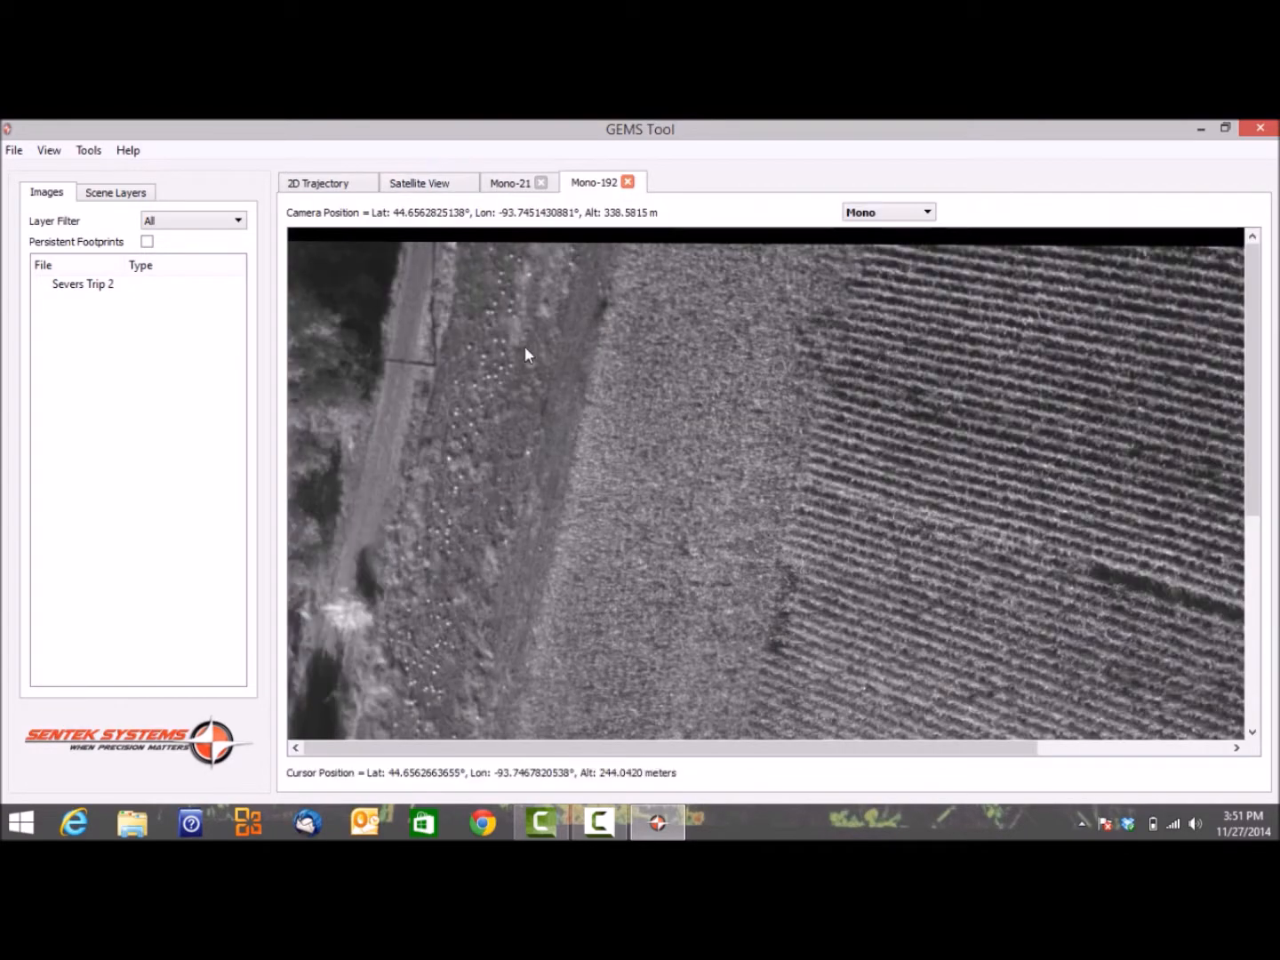
Step: Place three markers on the strip beside the road and a fourth at the dark gap in the crop rows
click(455, 410)
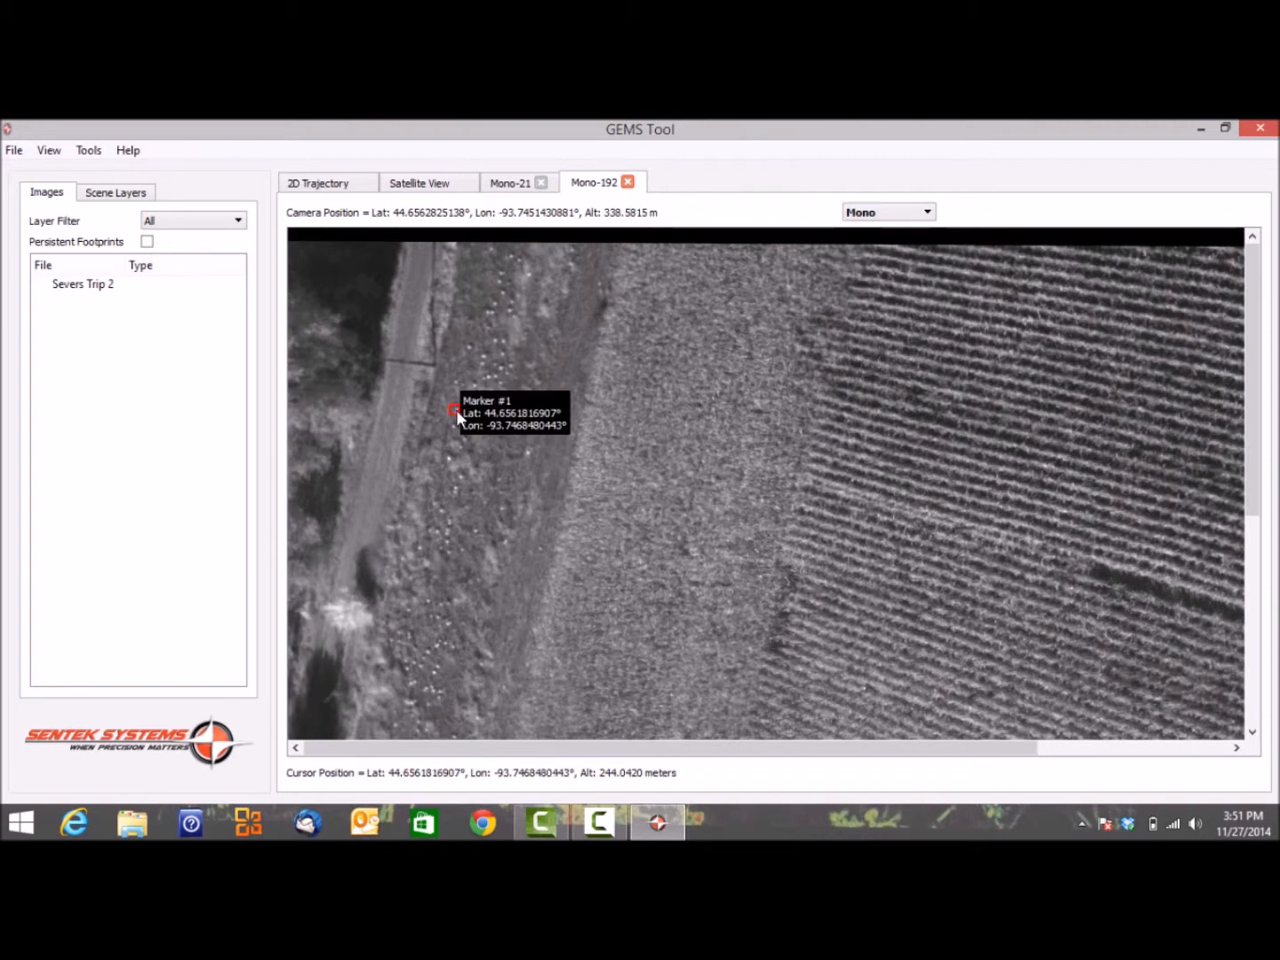
click(441, 508)
click(492, 310)
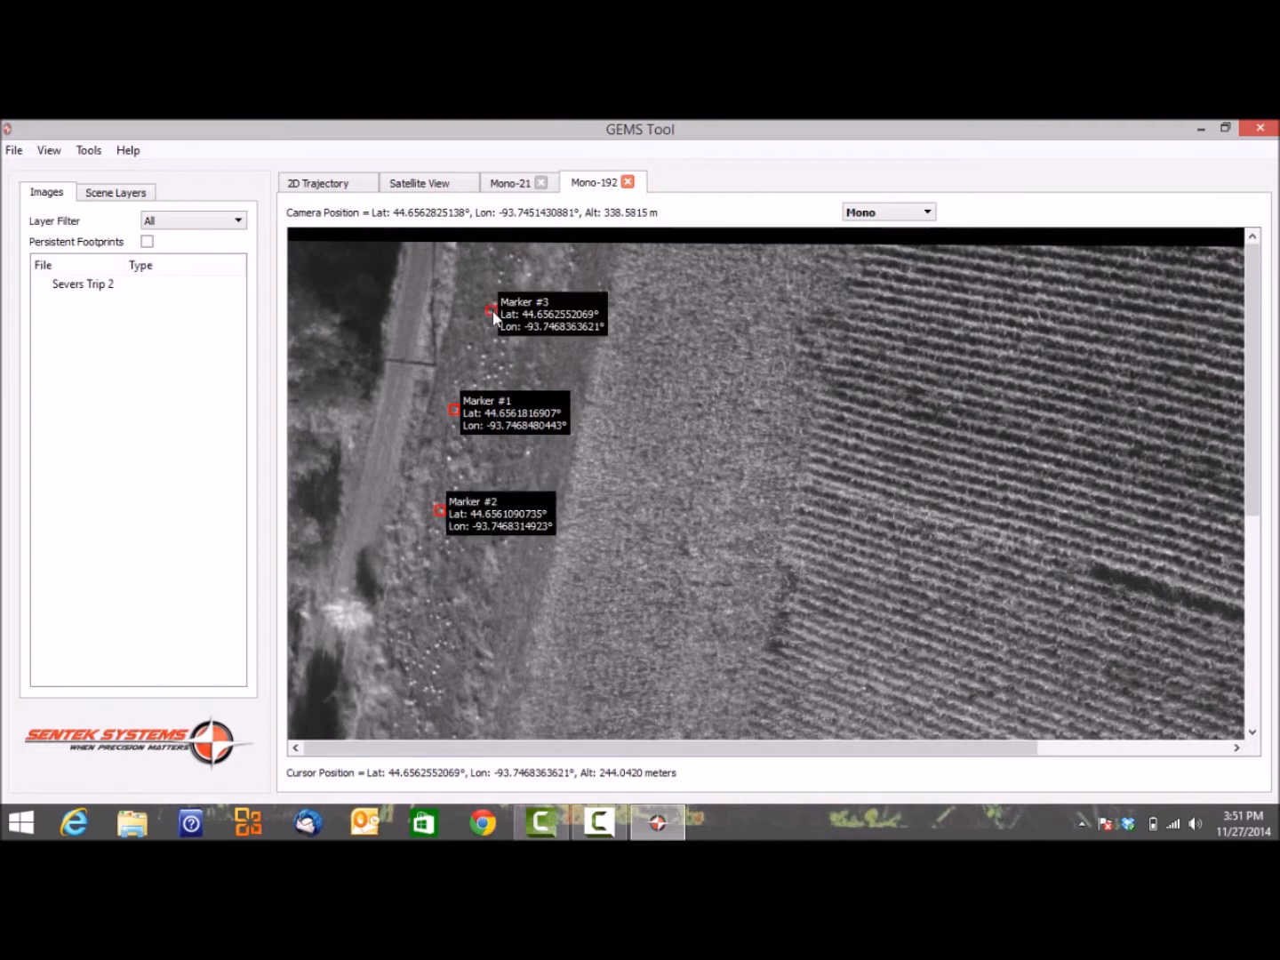
click(1092, 570)
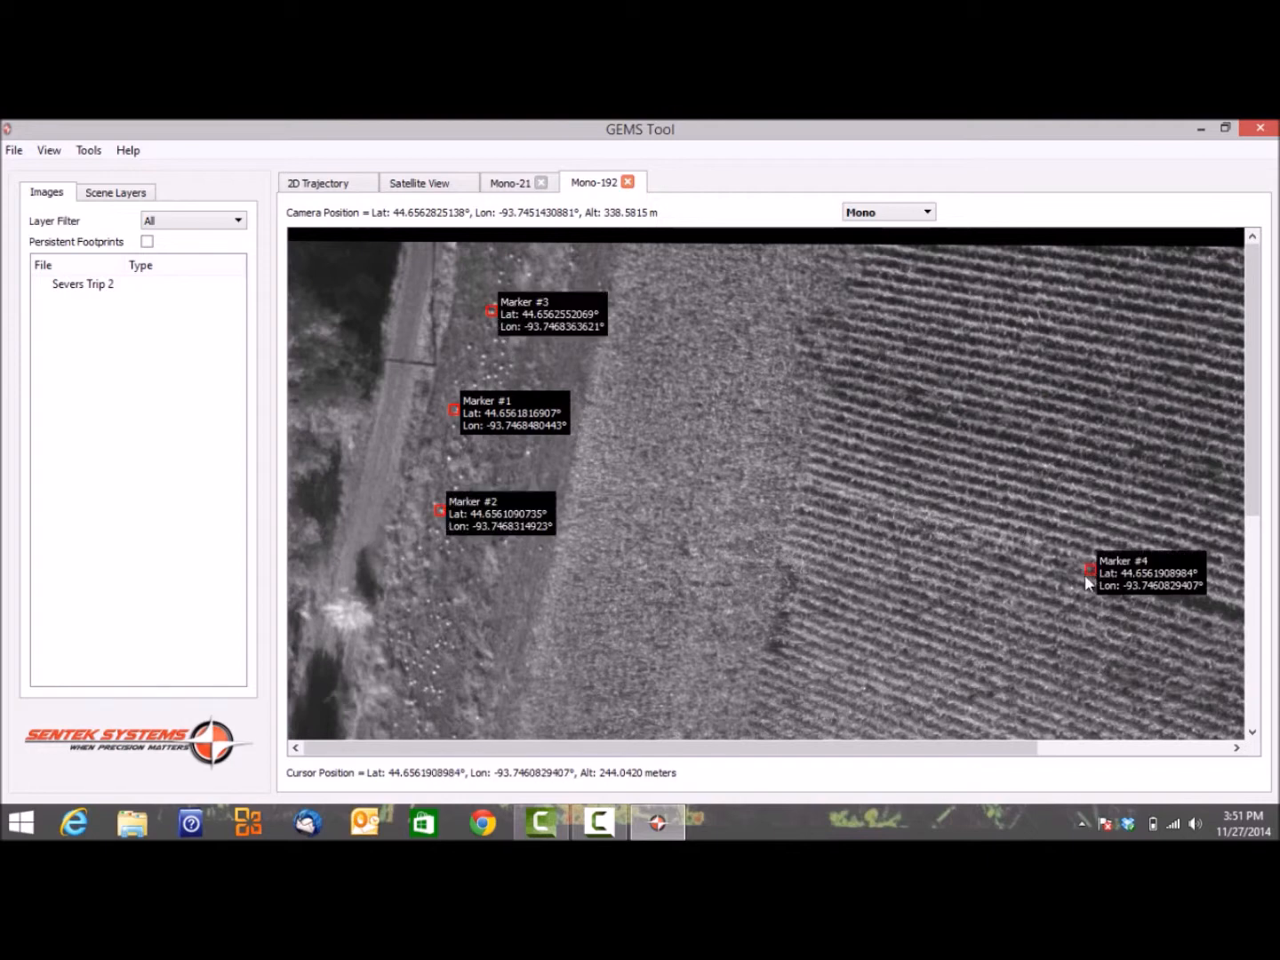
Step: Switch the marked image 192 to its RGB version
click(854, 213)
click(858, 228)
click(860, 214)
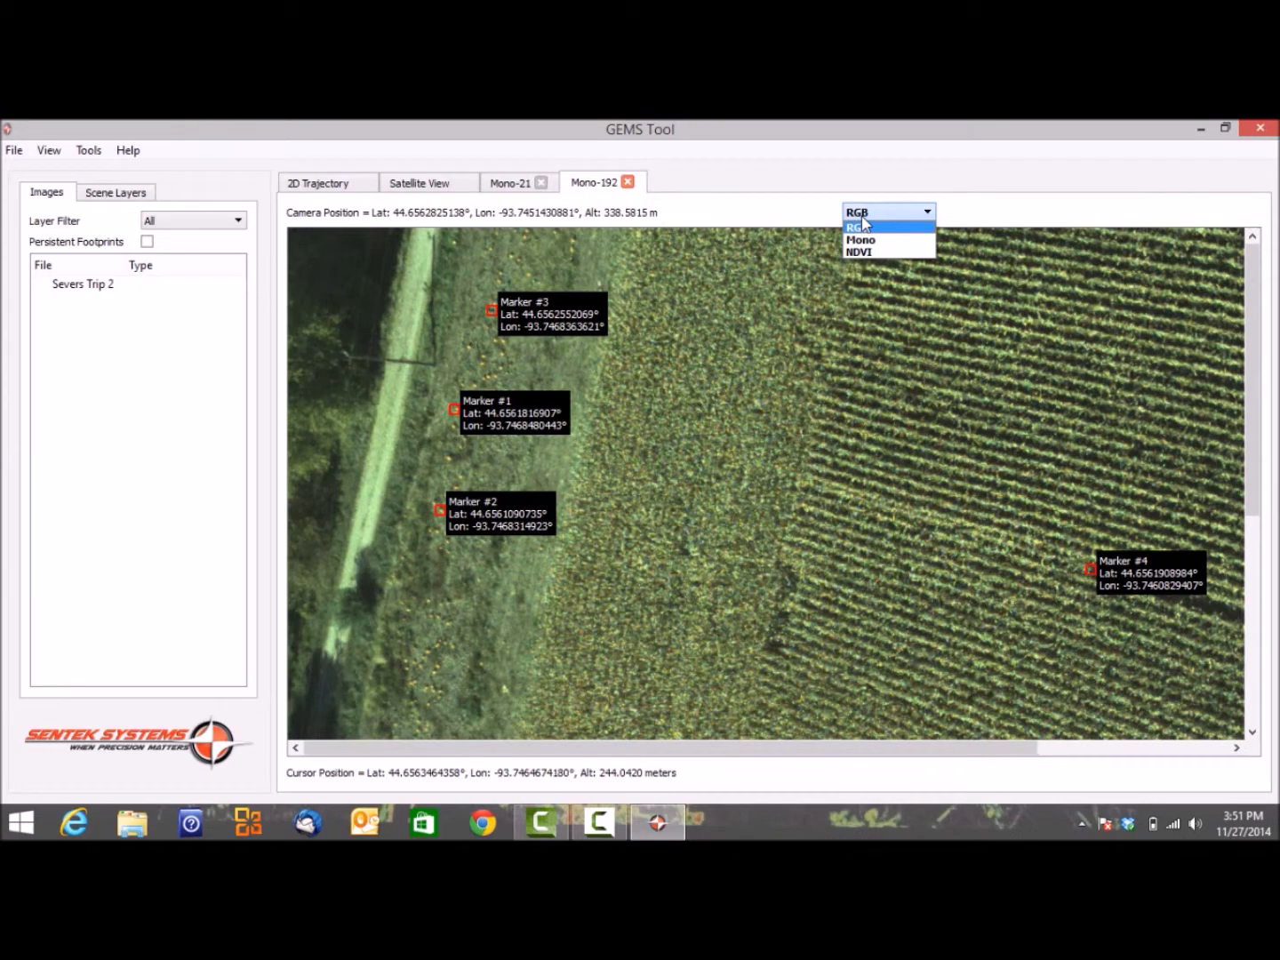
click(862, 217)
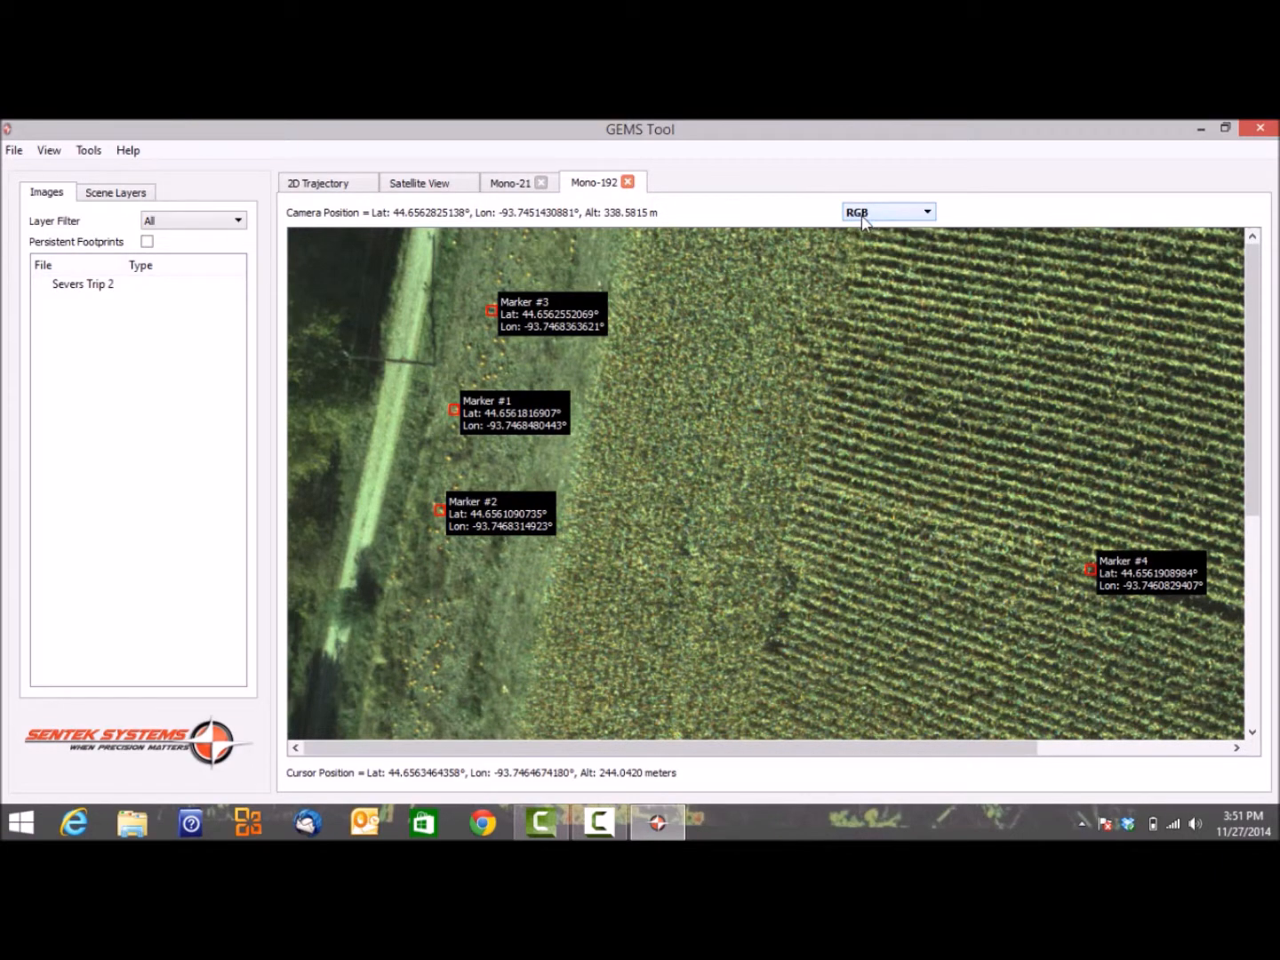
Step: Open image 373 from the upper part of the flight path in the satellite view
click(420, 183)
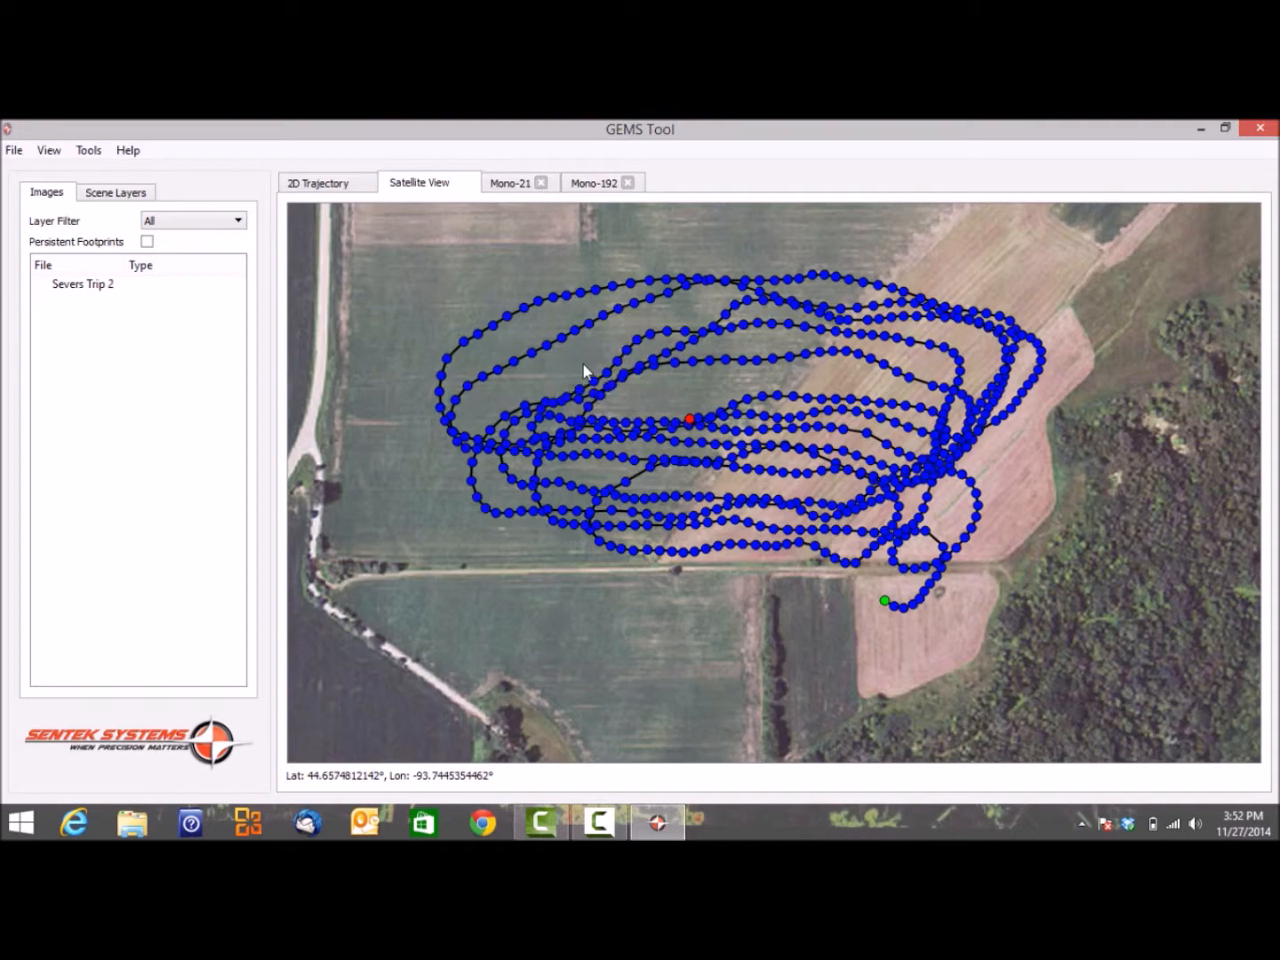
double_click(615, 289)
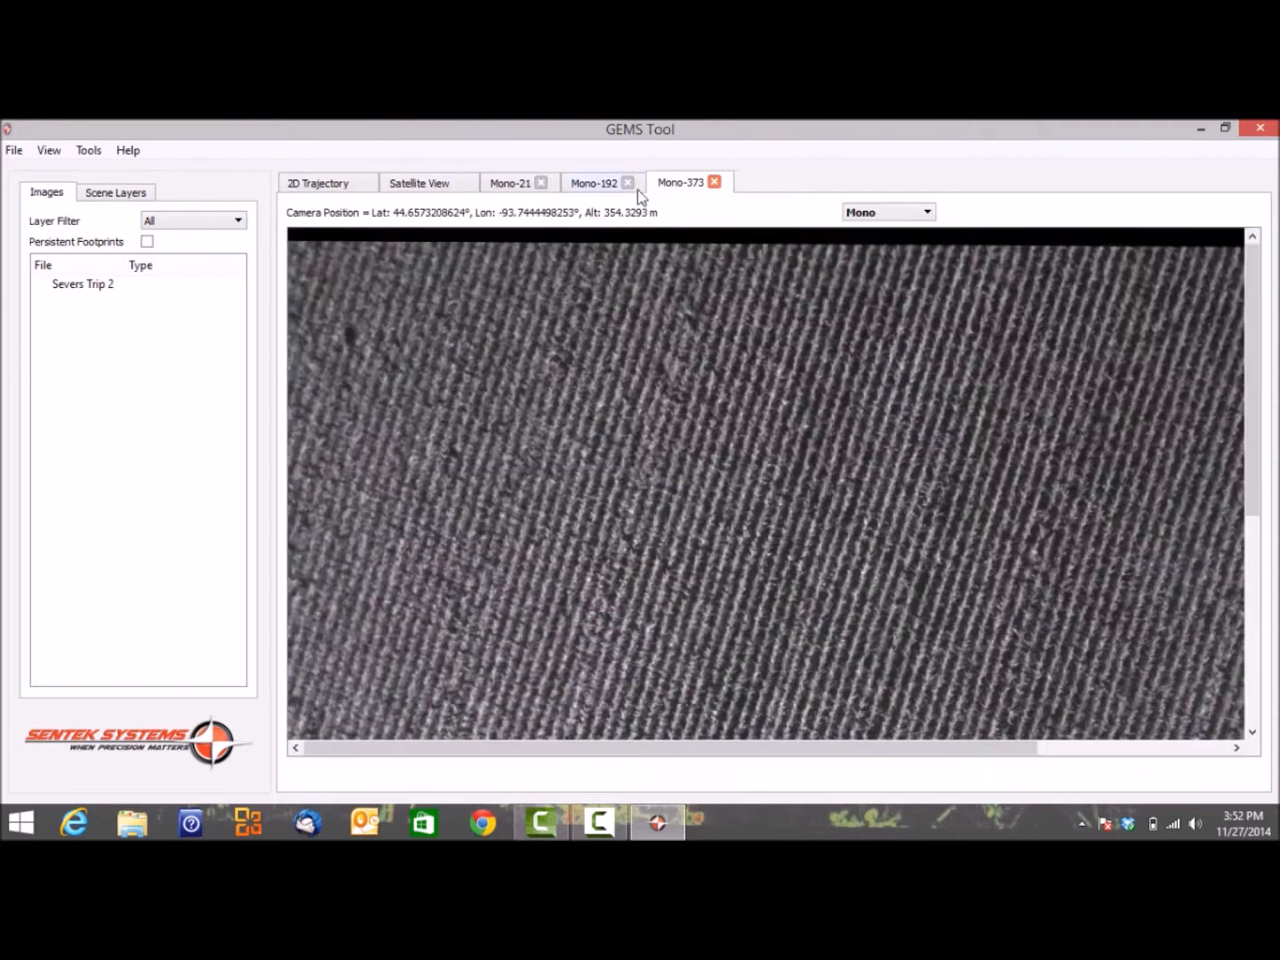
Step: Place three markers across the crop rows in image 373 and switch it to its RGB version
click(686, 389)
click(956, 488)
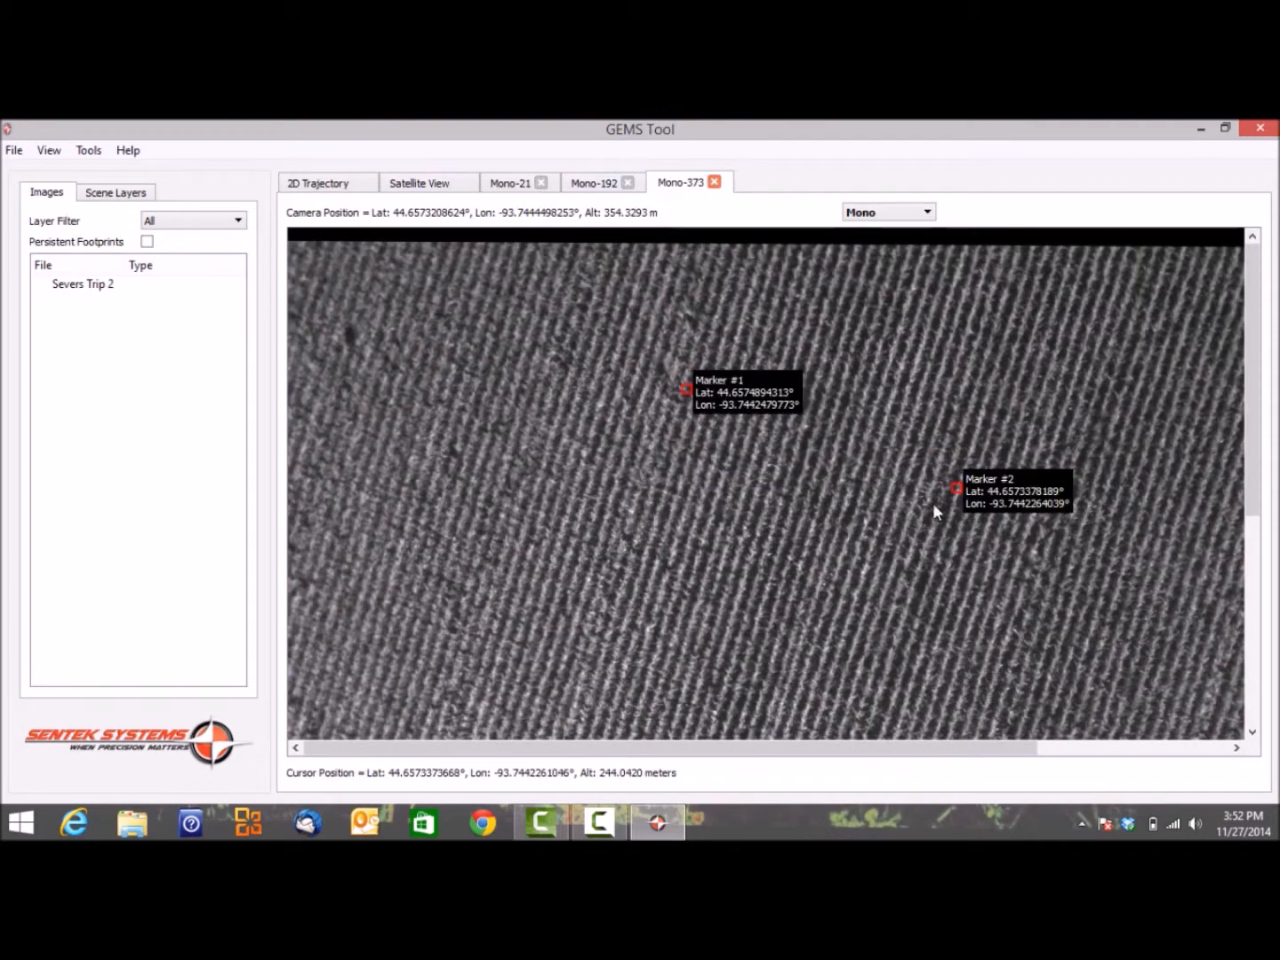
click(646, 550)
click(885, 212)
click(865, 228)
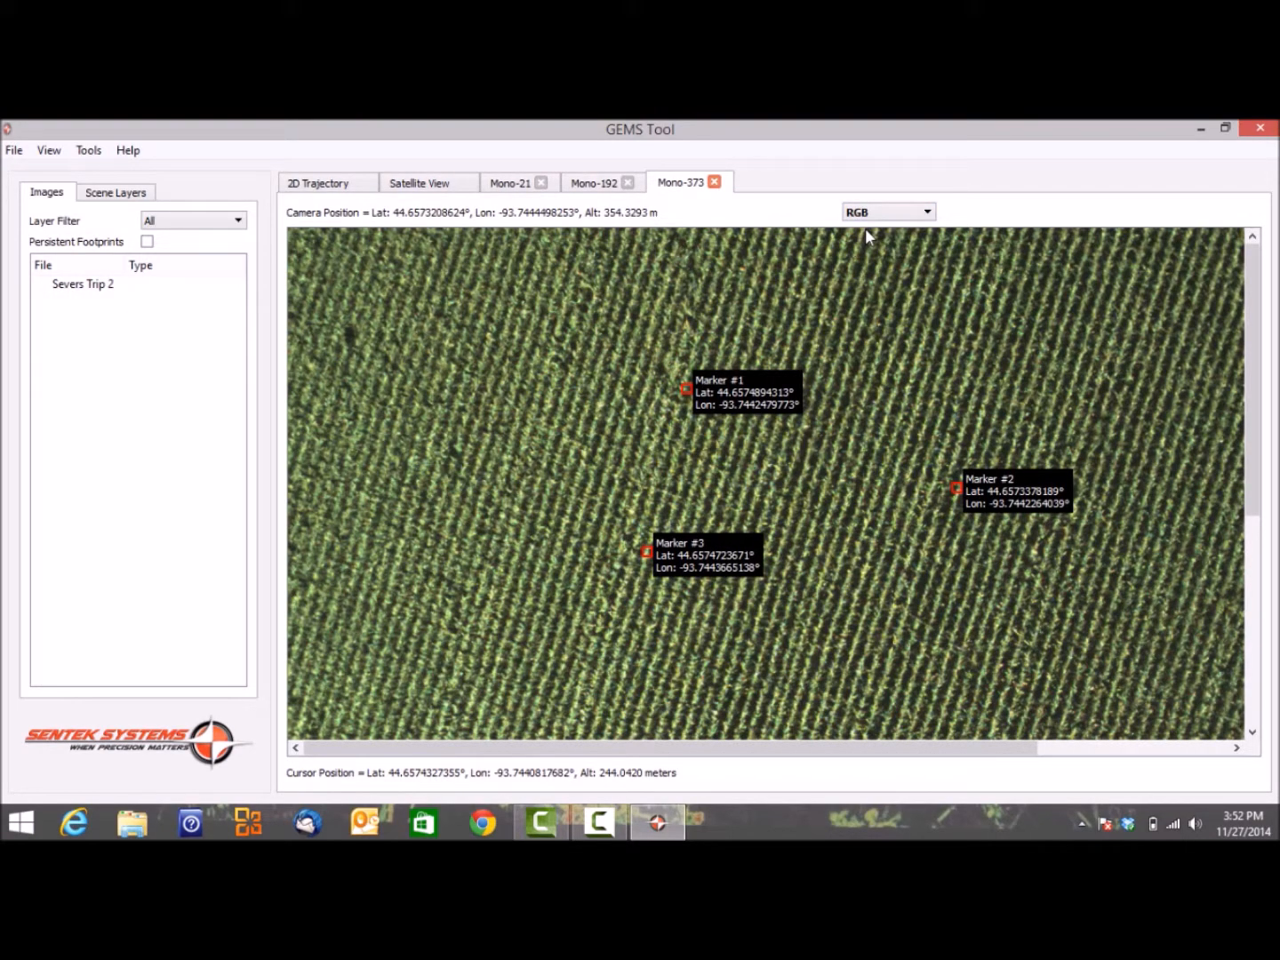
Step: Measure the distance along the crop rows to the west of the three markers in image 373 with the Measure Tool
click(92, 150)
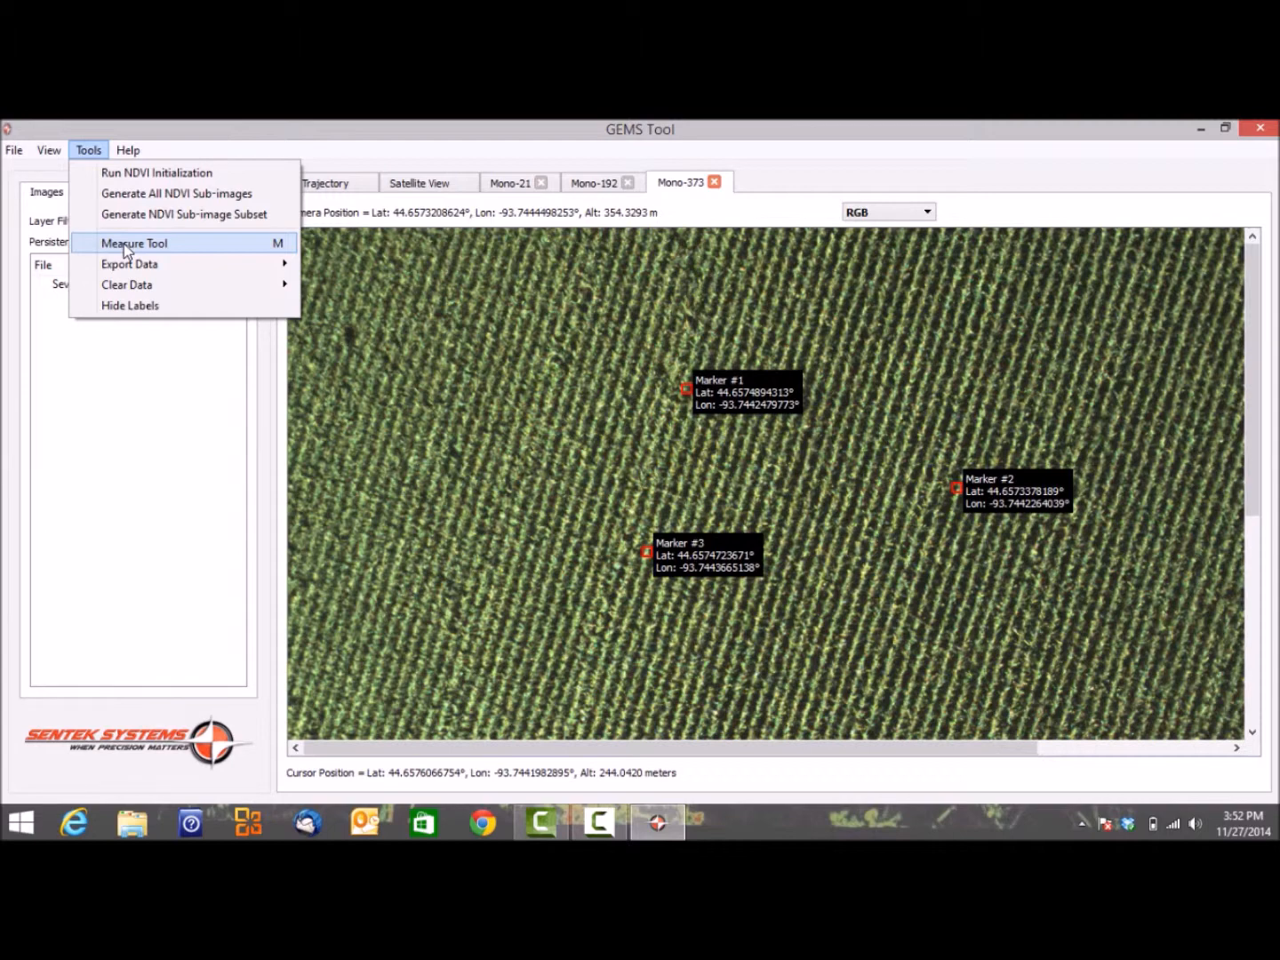
click(124, 244)
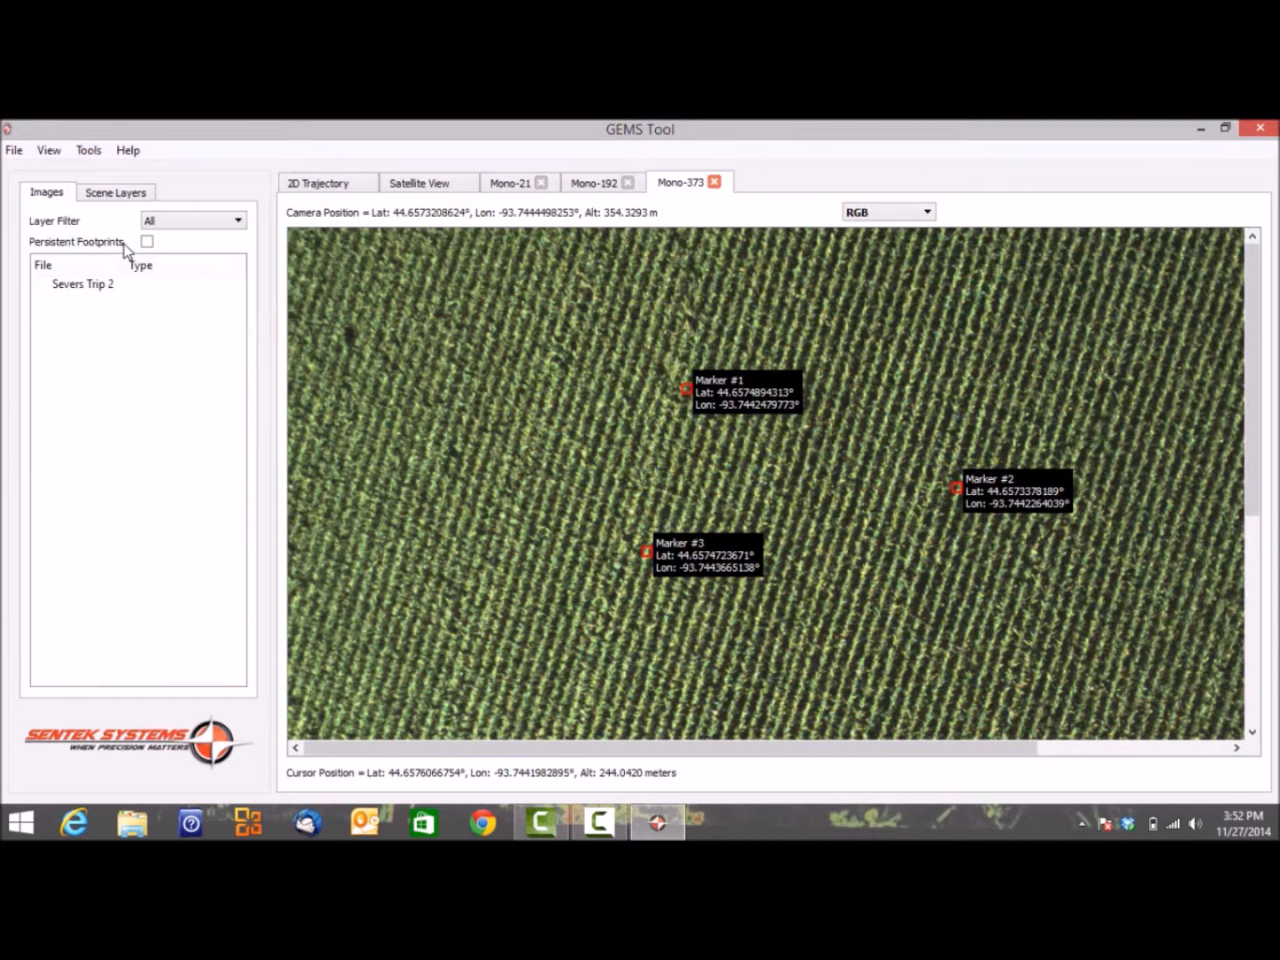
click(564, 283)
click(451, 656)
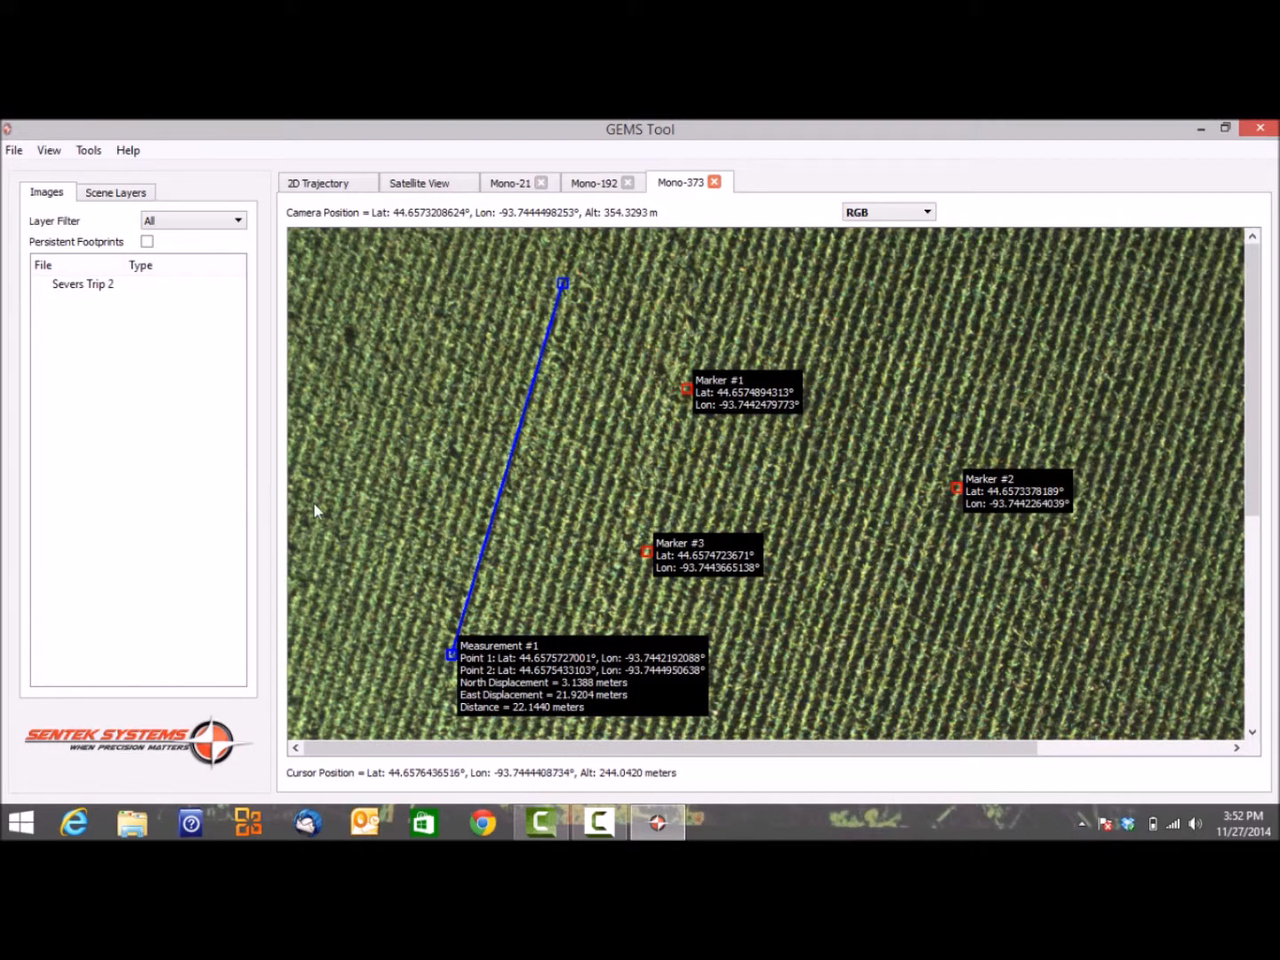
Step: Measure the diagonal distance between the upper dark band and the dark patch above the red area in NDVI image 21
click(511, 185)
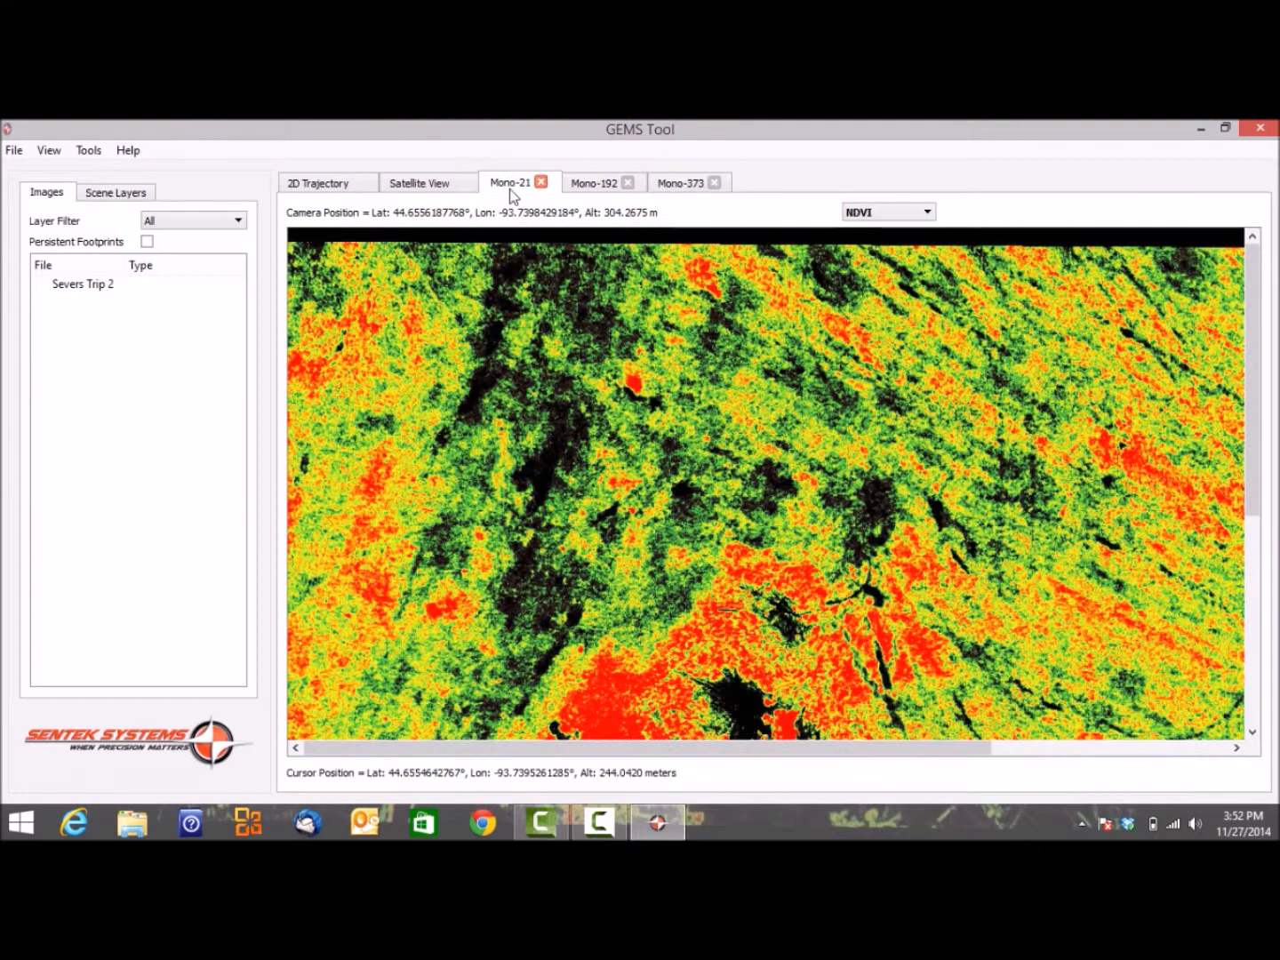
click(536, 336)
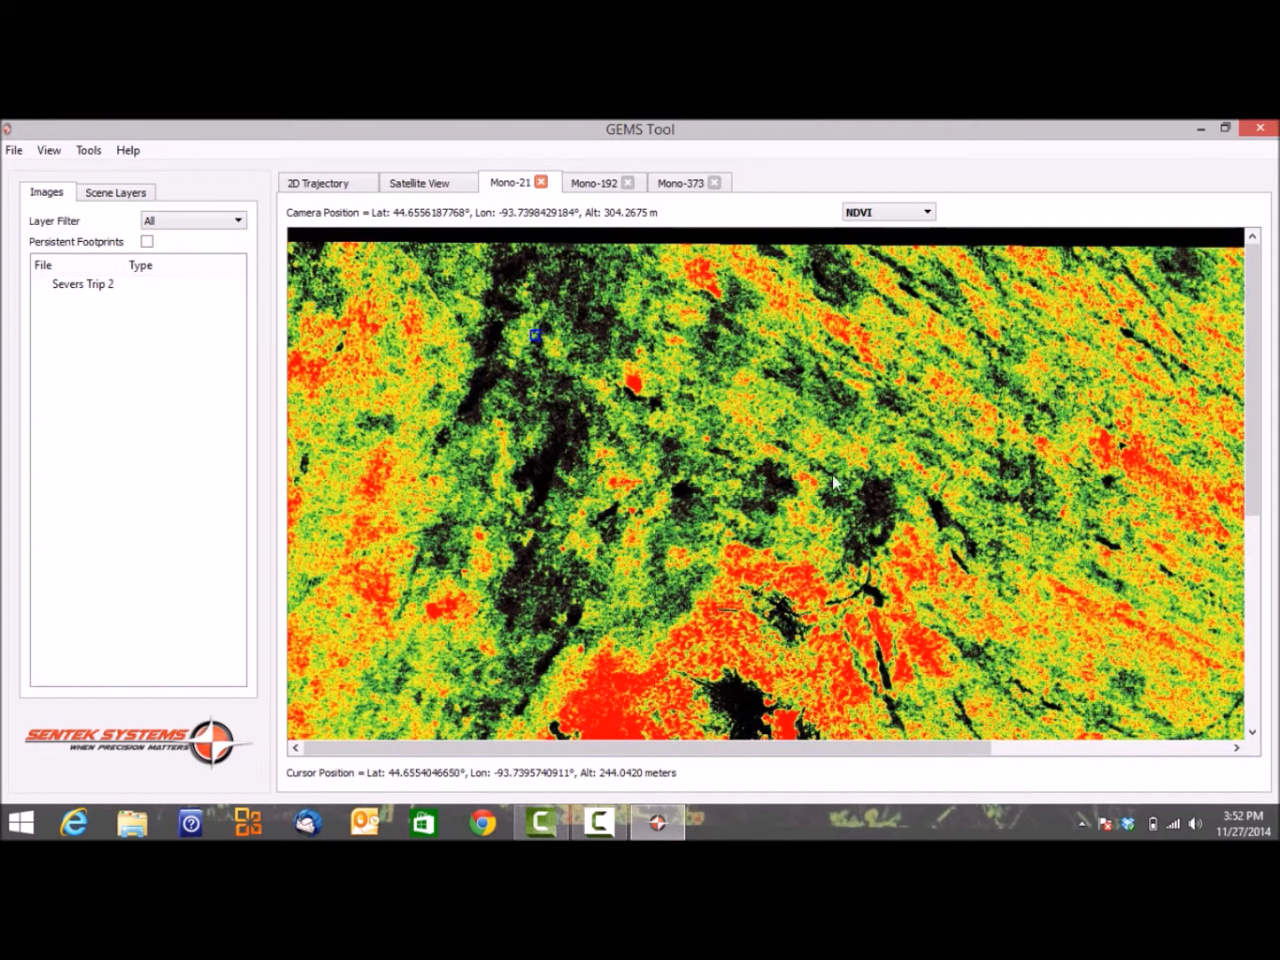
click(882, 515)
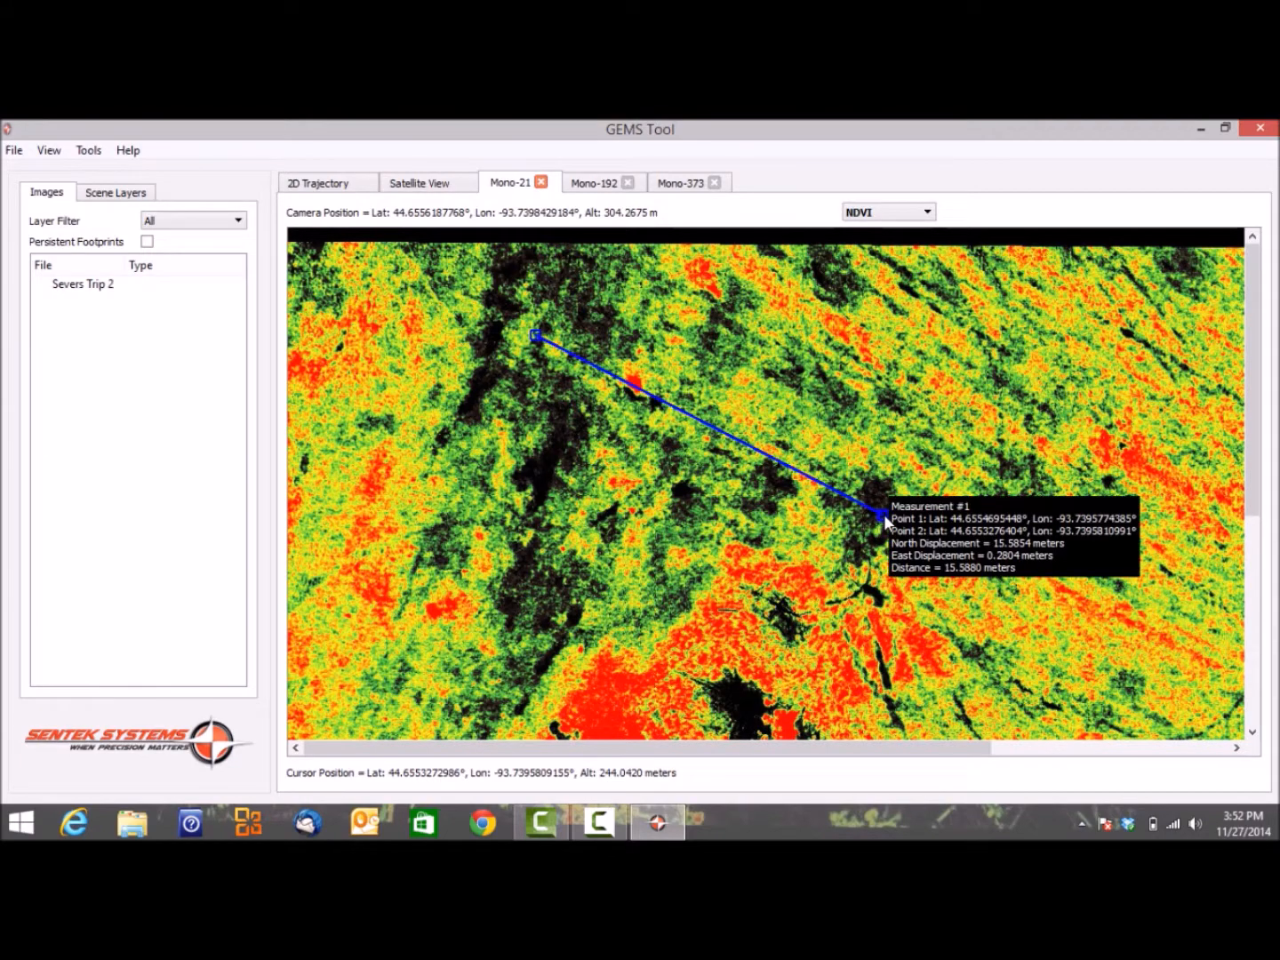
Step: Export the marker points to the Desktop as pointsofinterest2.csv
click(90, 150)
mouse_move(99, 265)
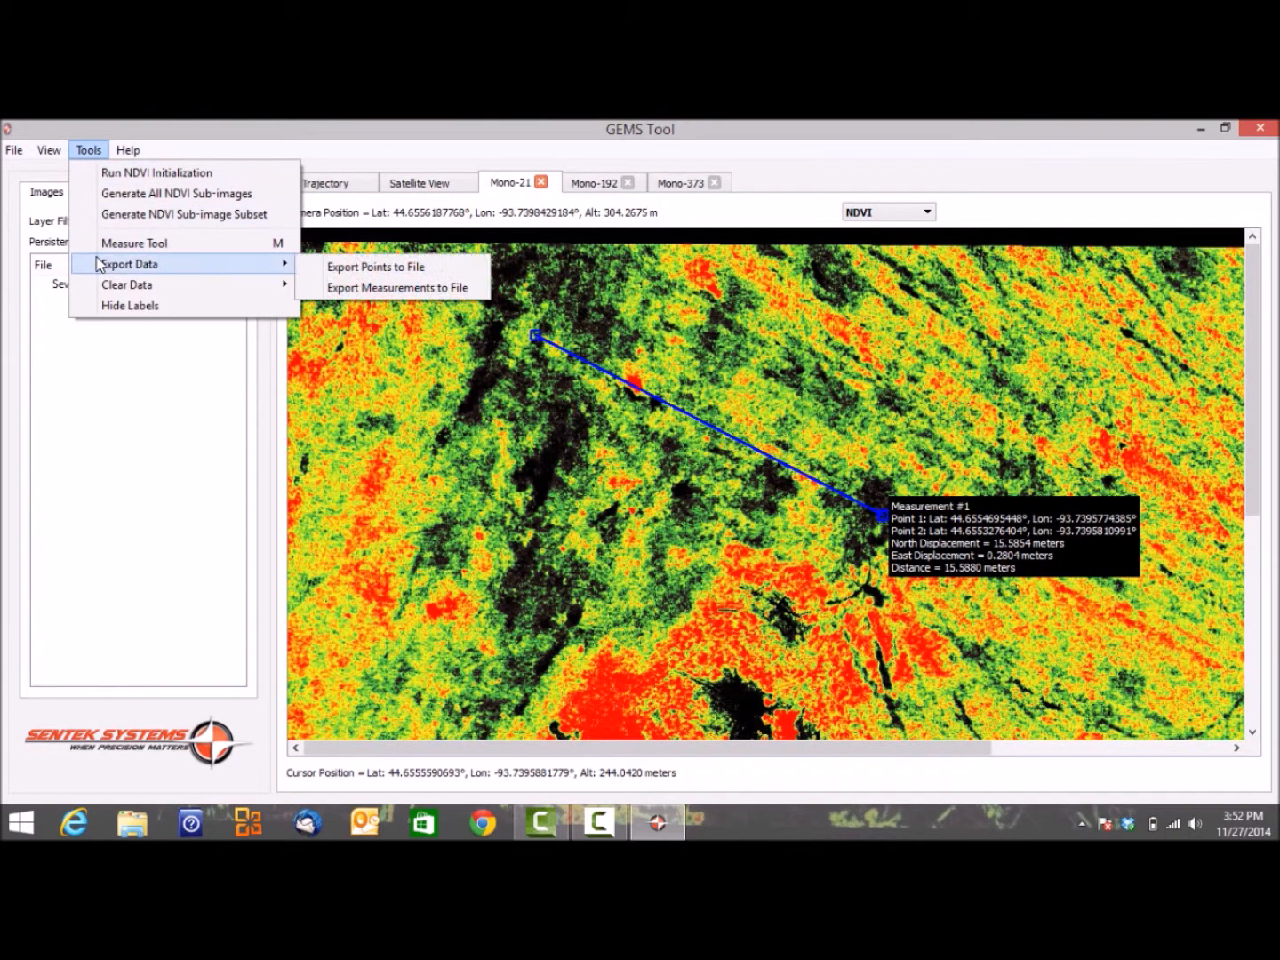
click(347, 268)
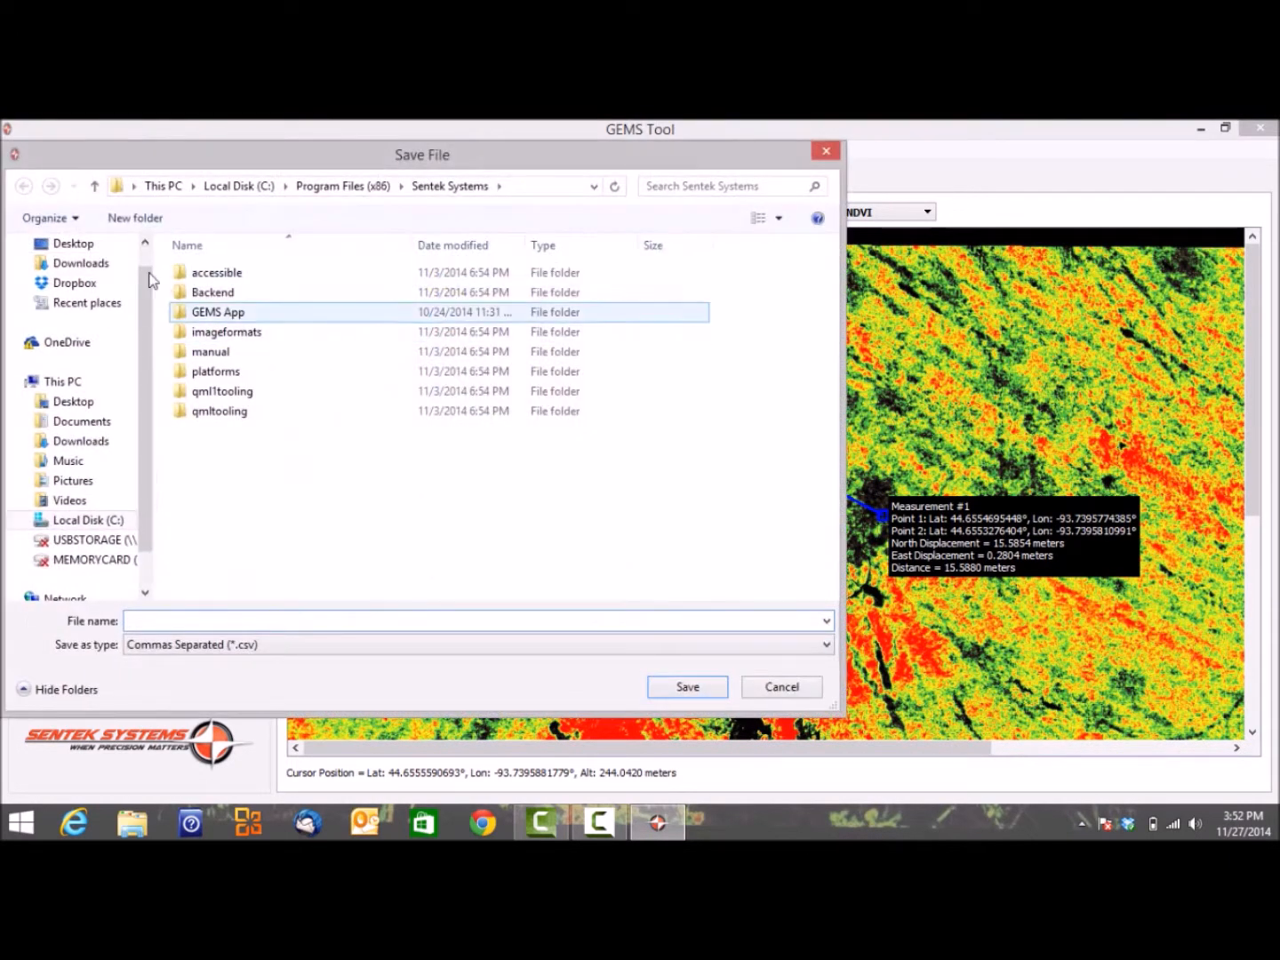
click(92, 245)
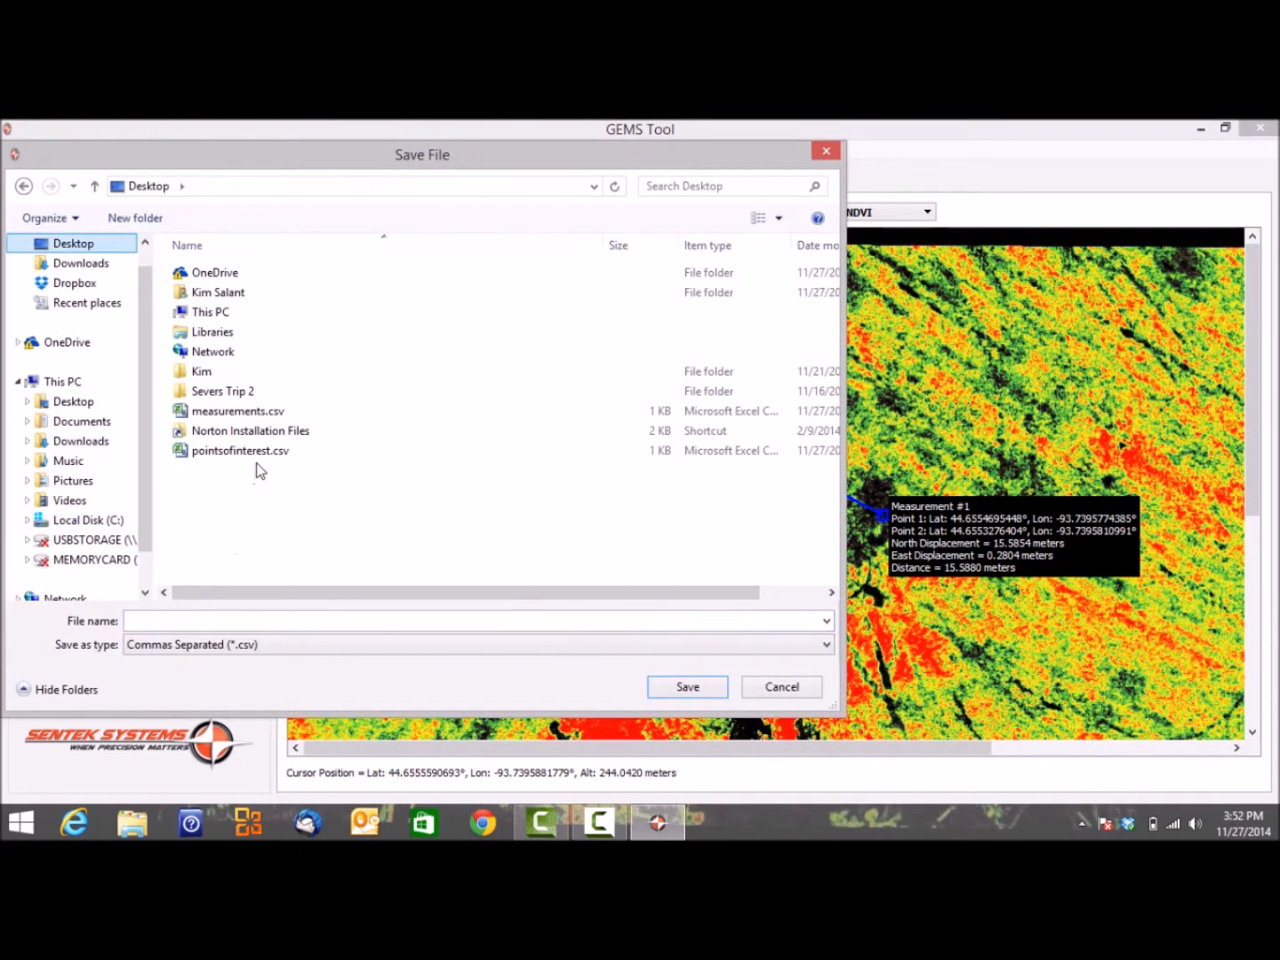
click(260, 453)
click(212, 621)
click(209, 621)
text(2)
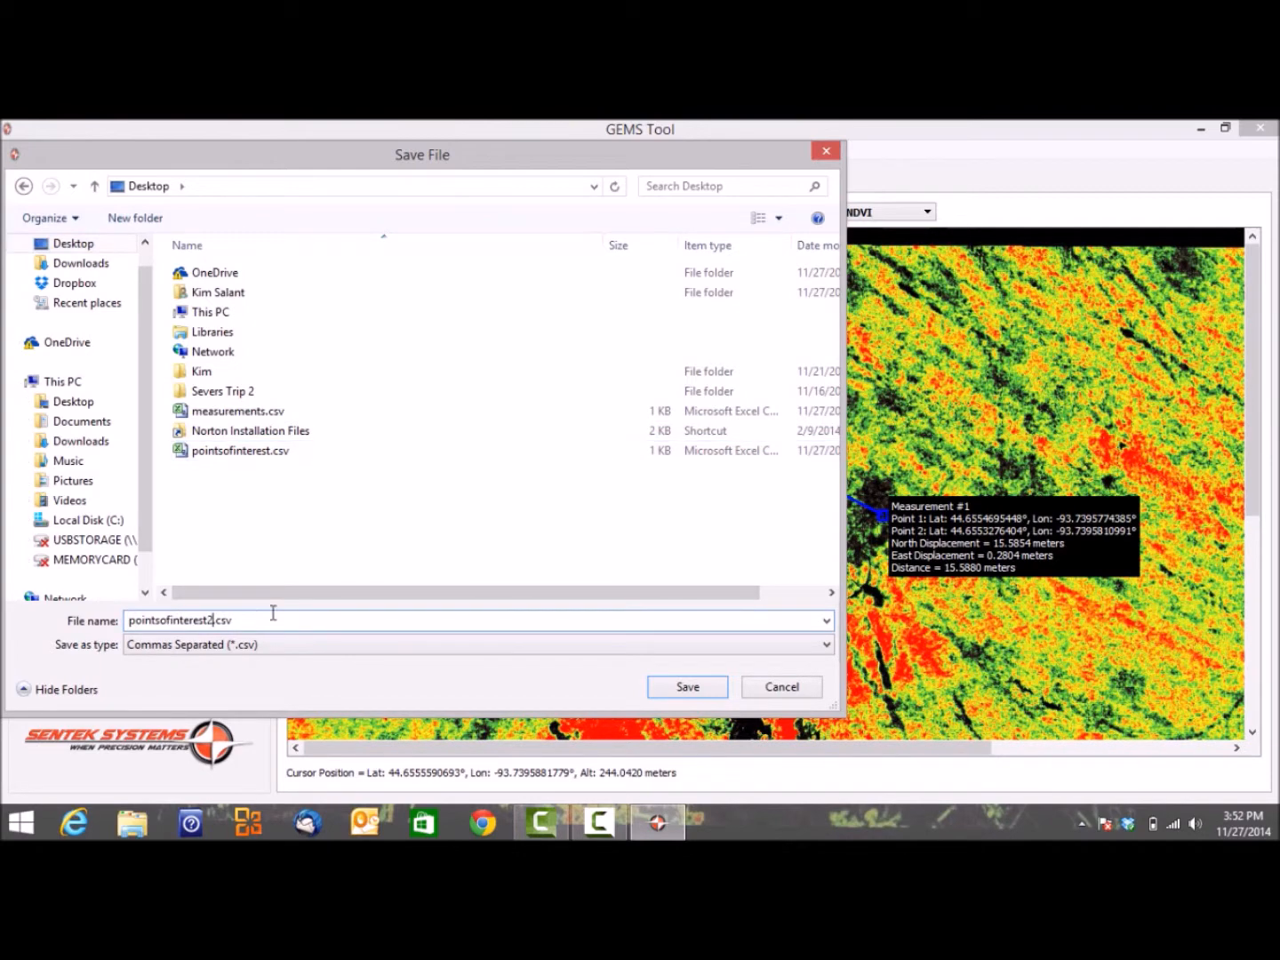
click(690, 688)
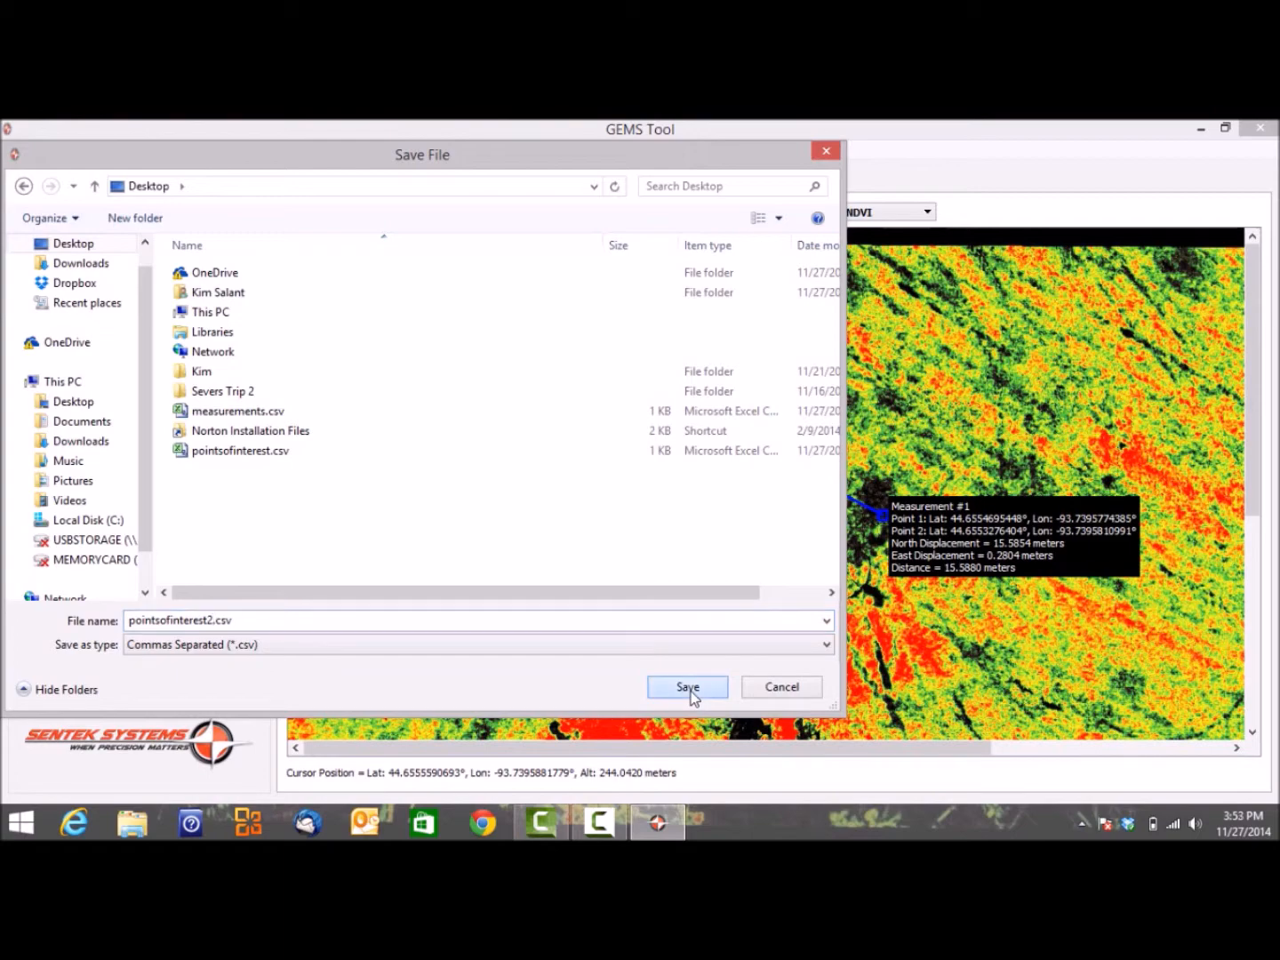
Step: Export the measurements to the Desktop as measurements2.csv
click(90, 154)
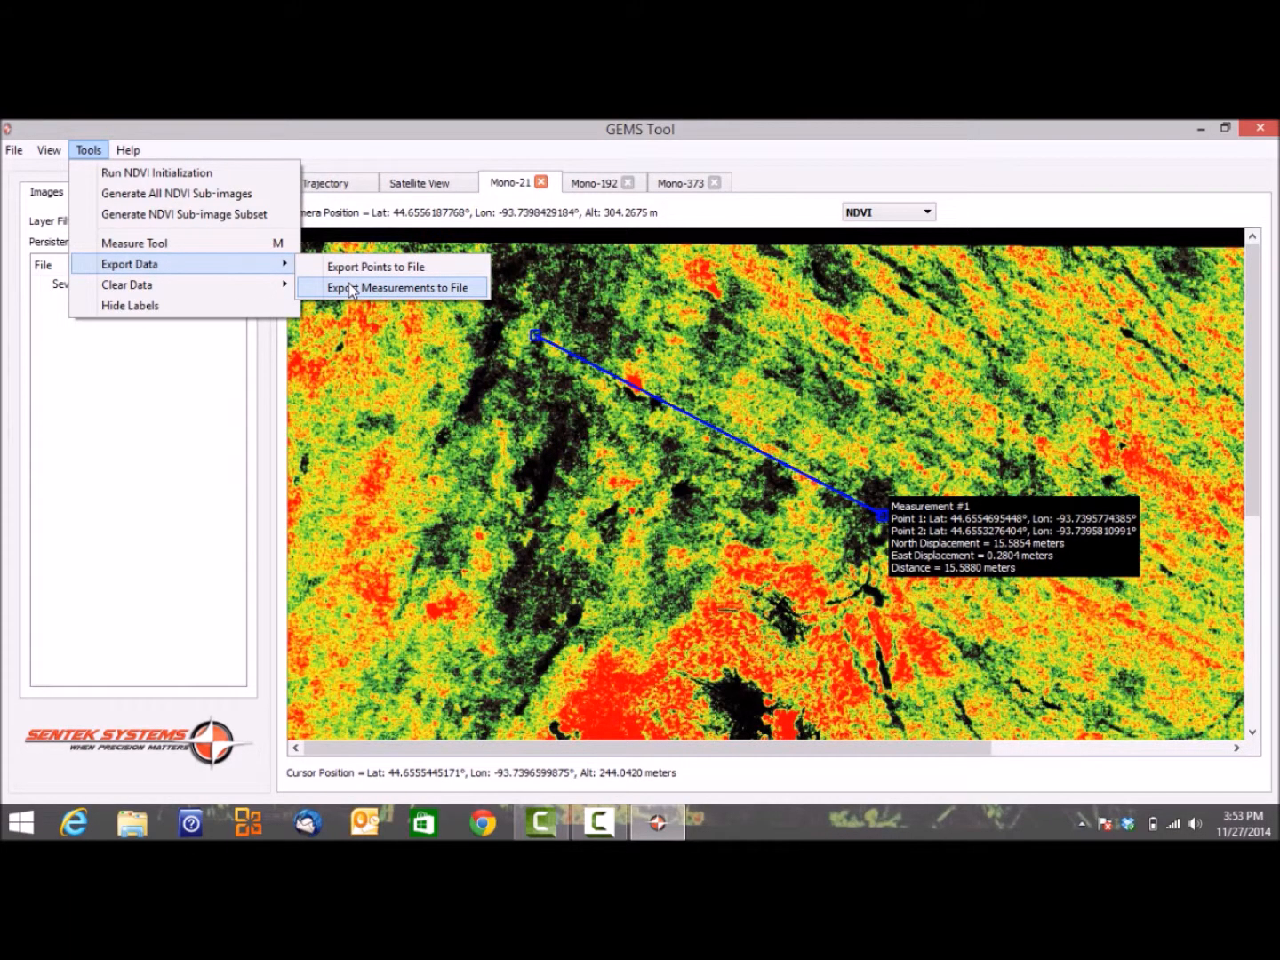
click(351, 288)
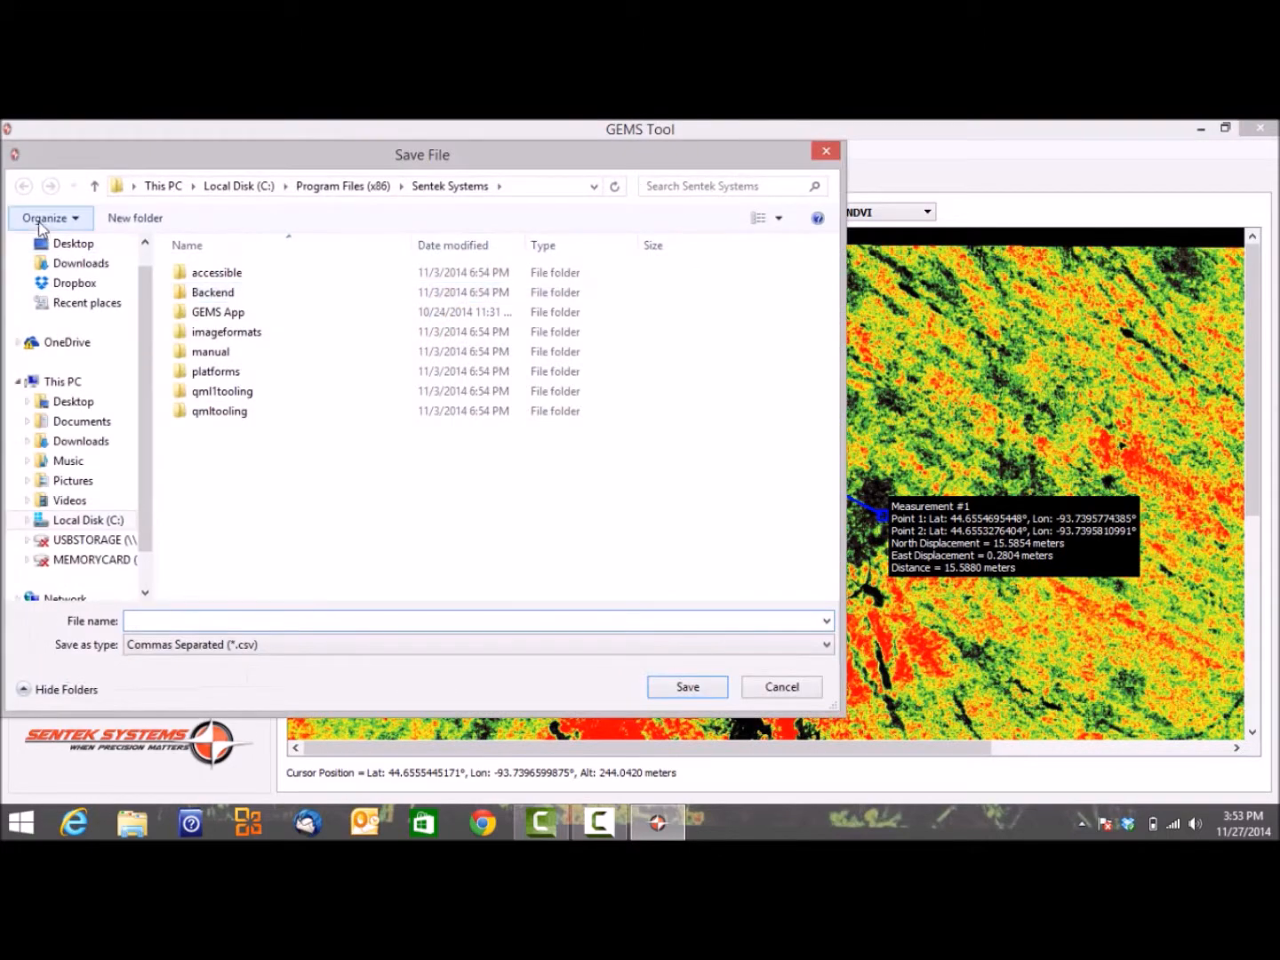
click(53, 244)
click(230, 414)
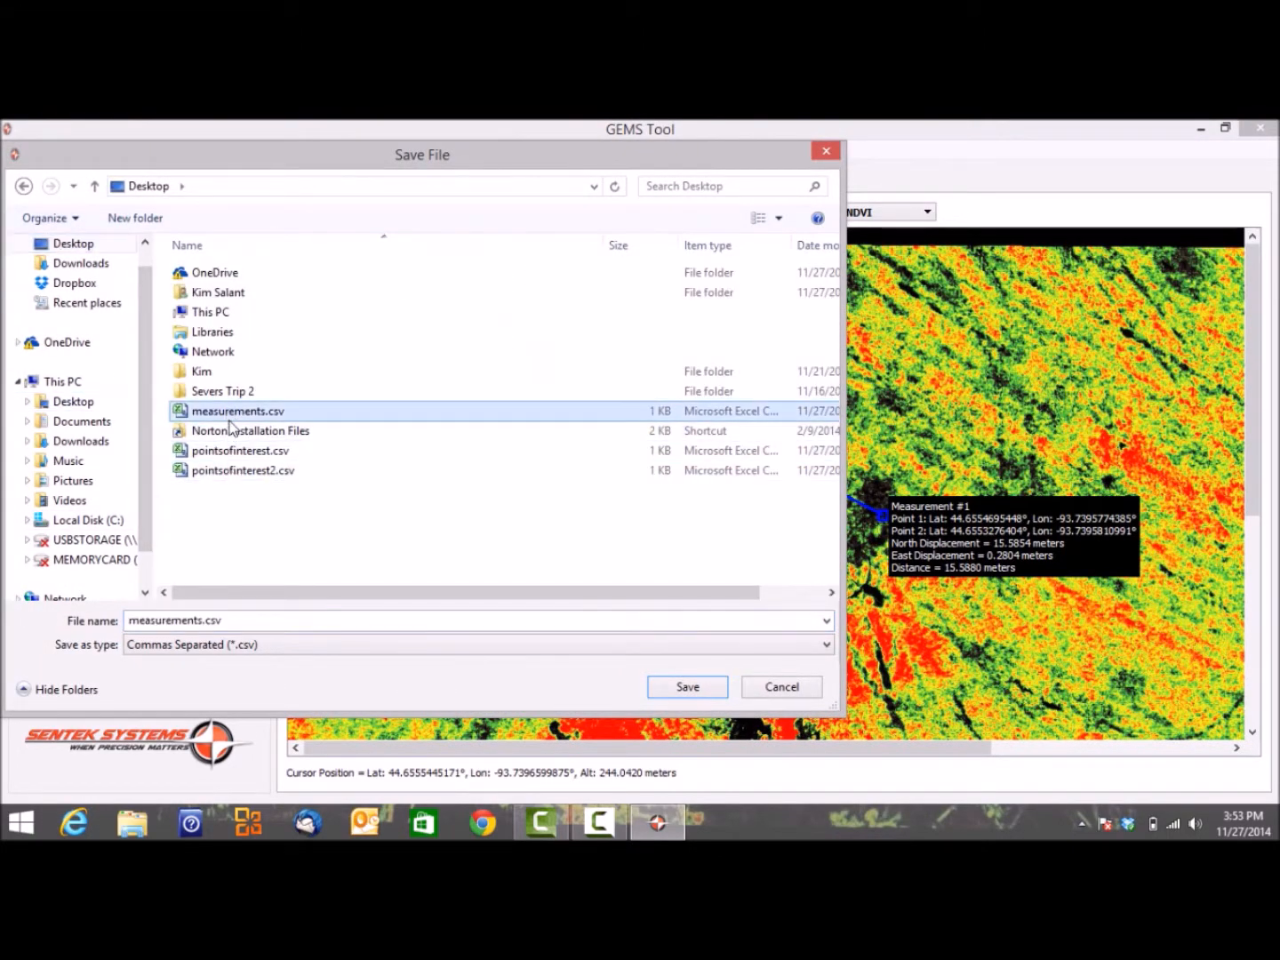
double_click(203, 620)
click(204, 620)
text(2)
click(690, 684)
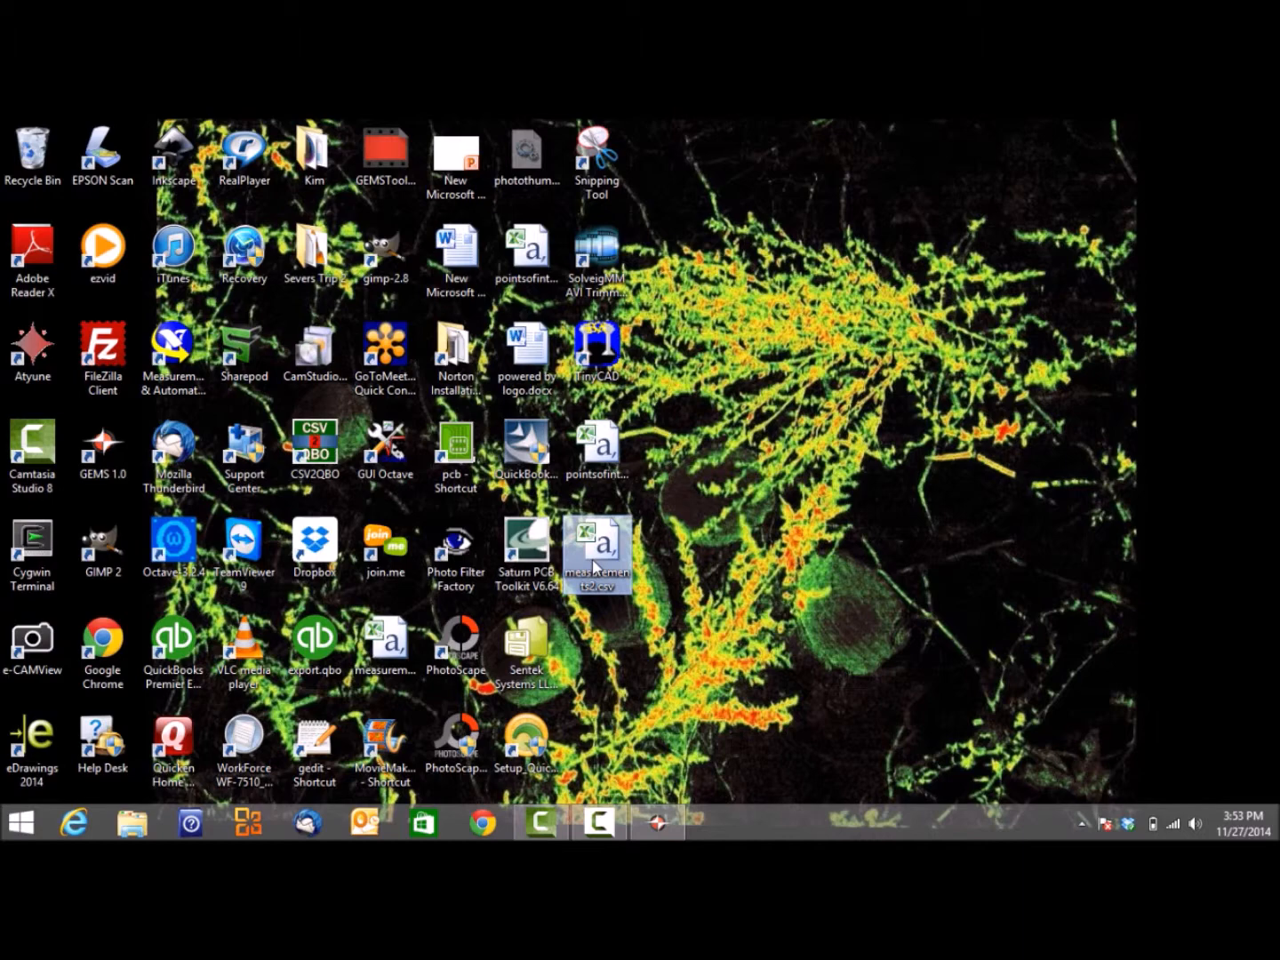
Step: Review measurements2.csv in Excel with the columns widened to fit their contents, closing it without saving
double_click(596, 568)
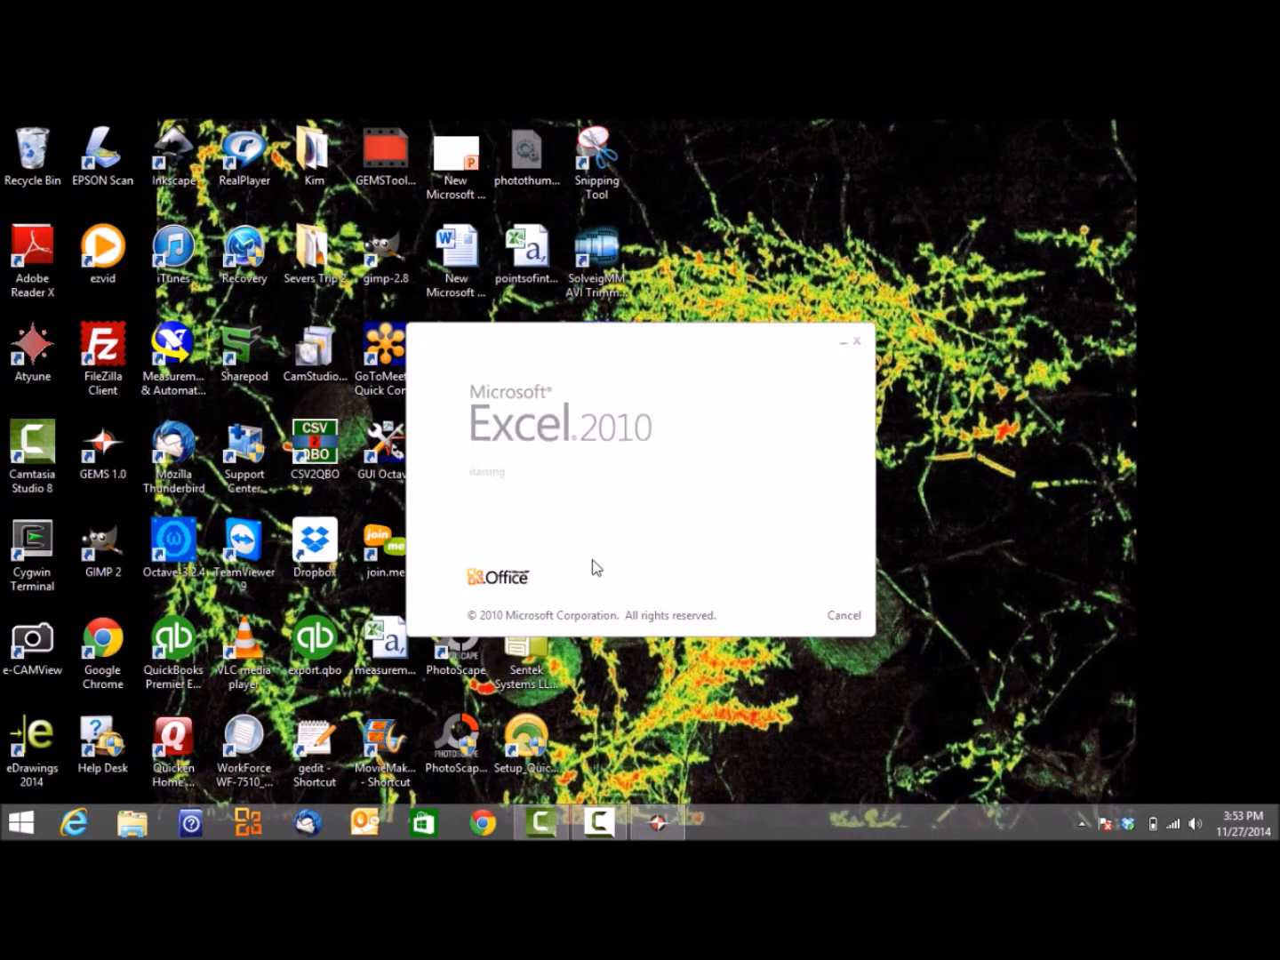
drag(82, 284, 96, 287)
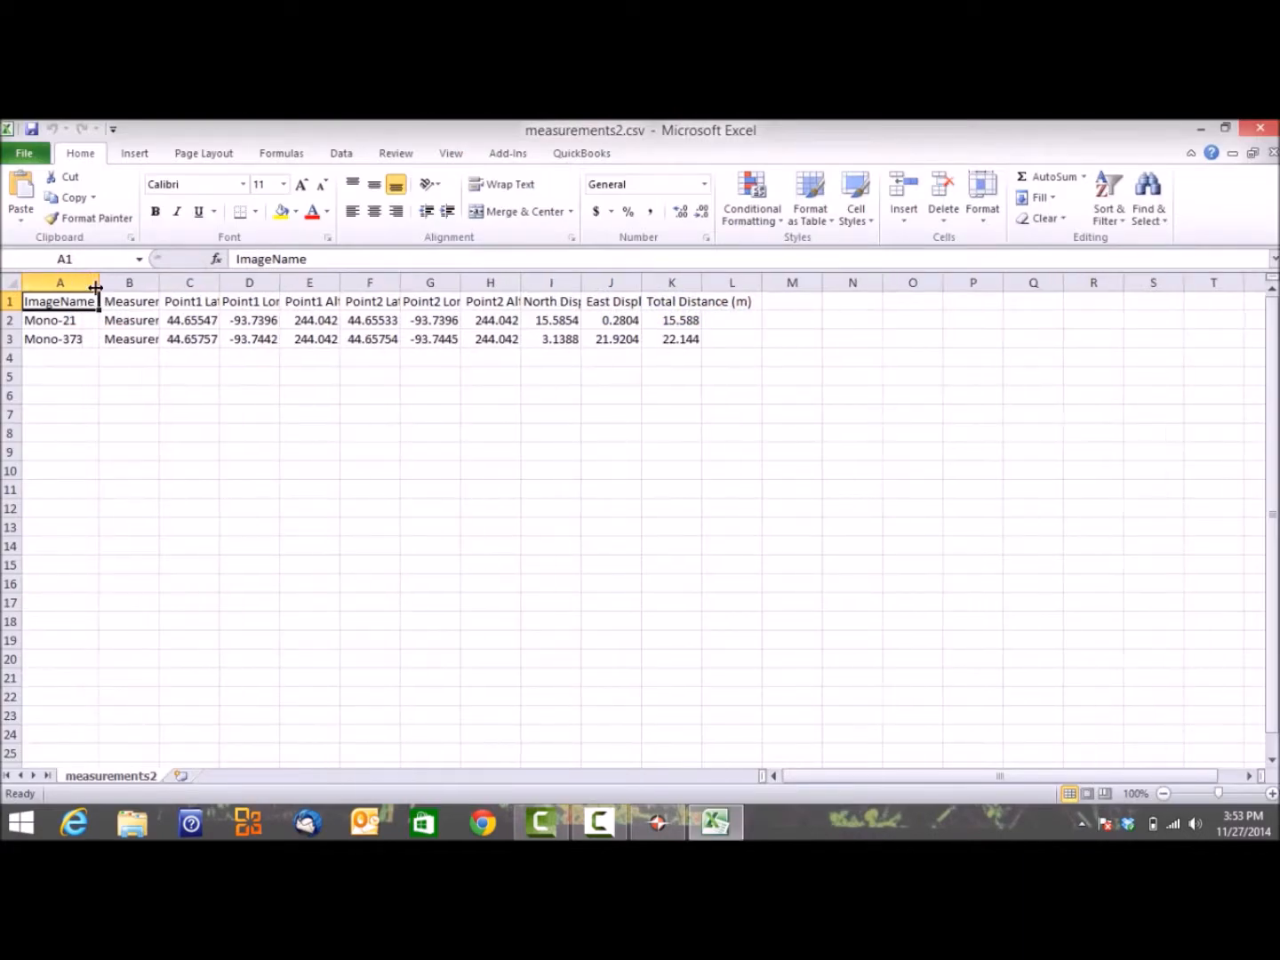
double_click(161, 285)
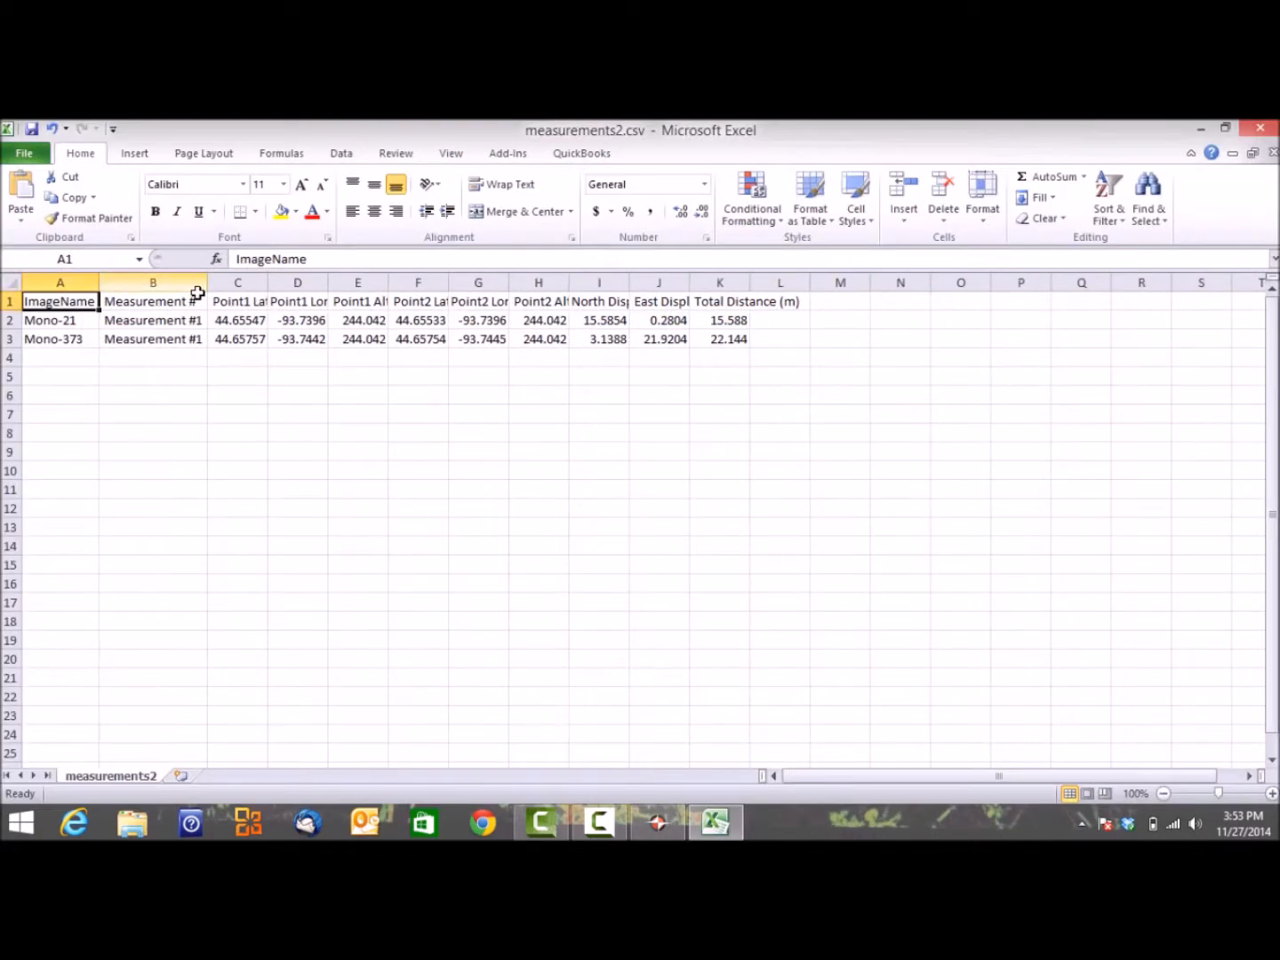
double_click(268, 283)
double_click(367, 283)
drag(472, 285, 502, 284)
double_click(562, 284)
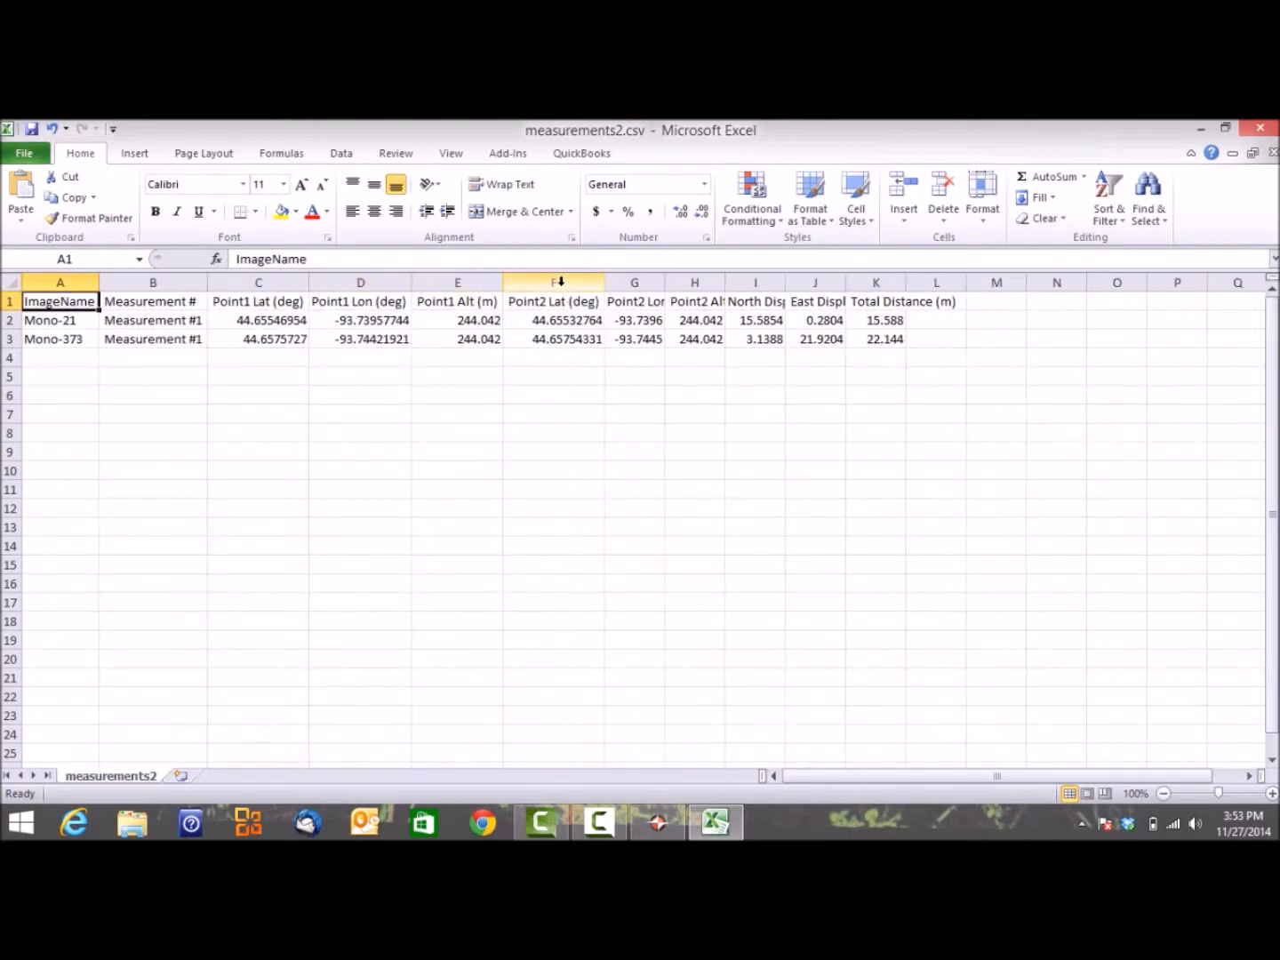
double_click(666, 282)
drag(766, 283, 797, 282)
double_click(858, 283)
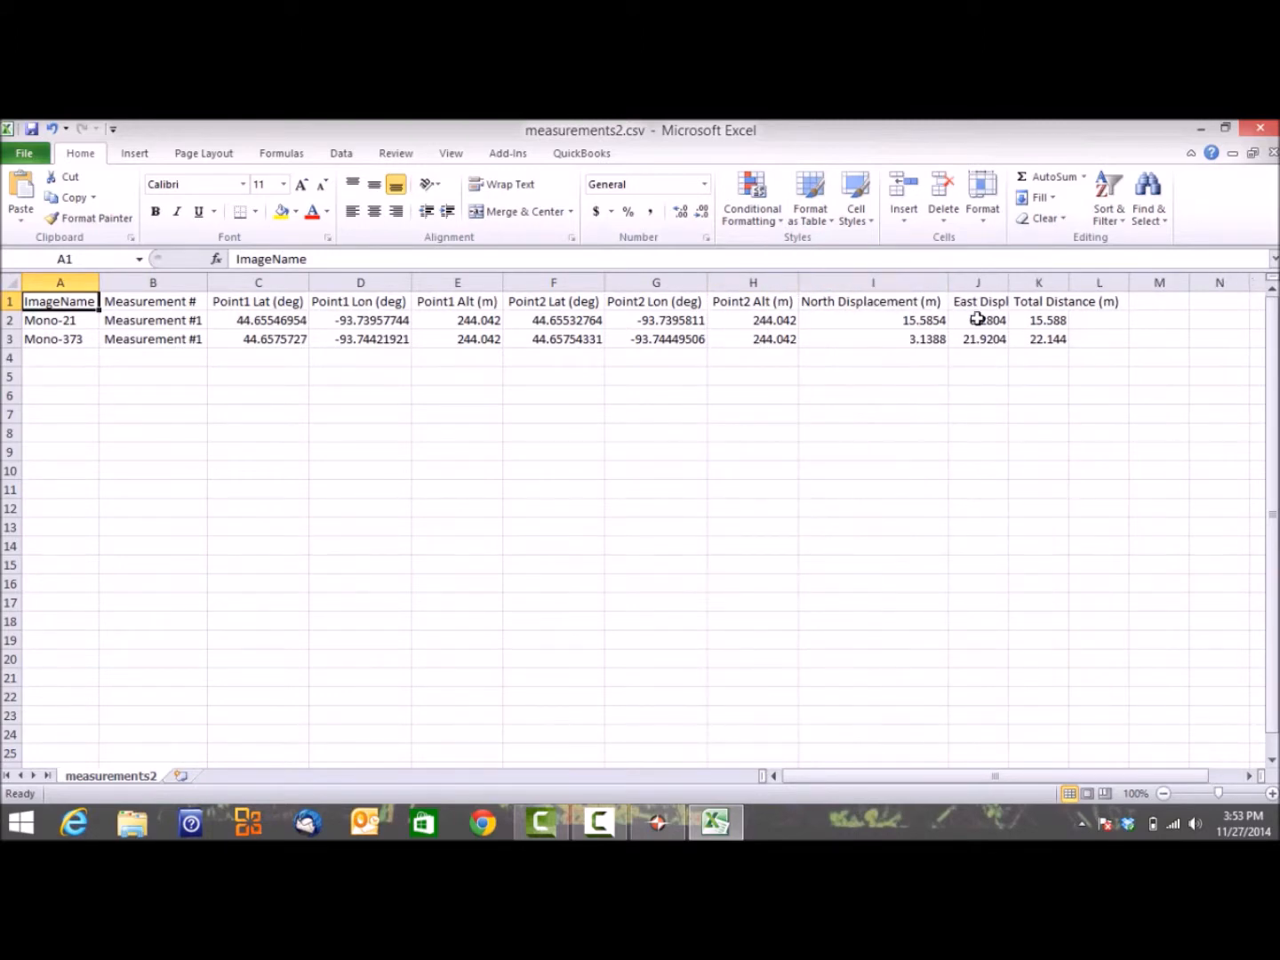
double_click(1008, 284)
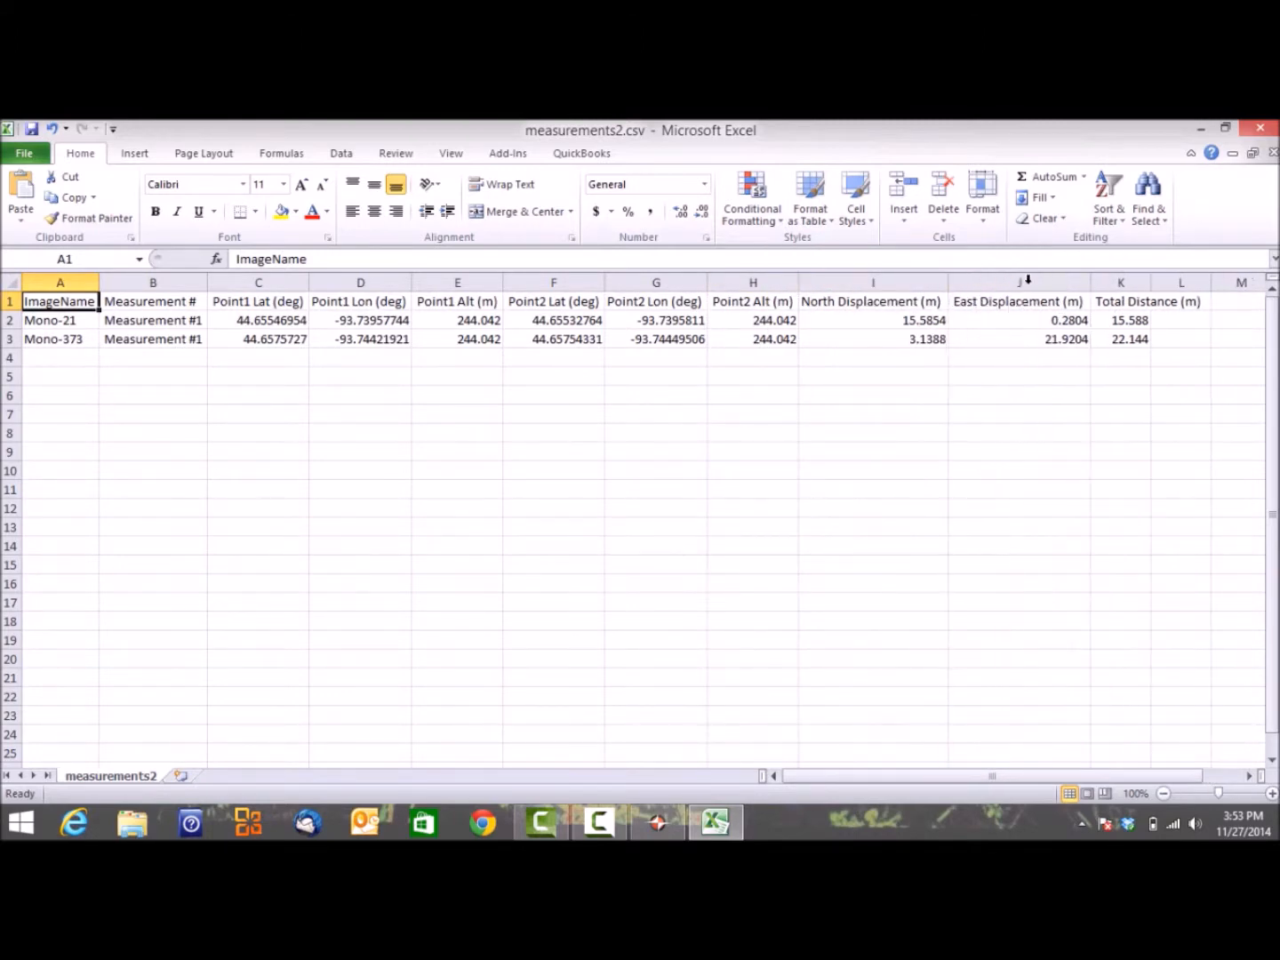
double_click(1149, 283)
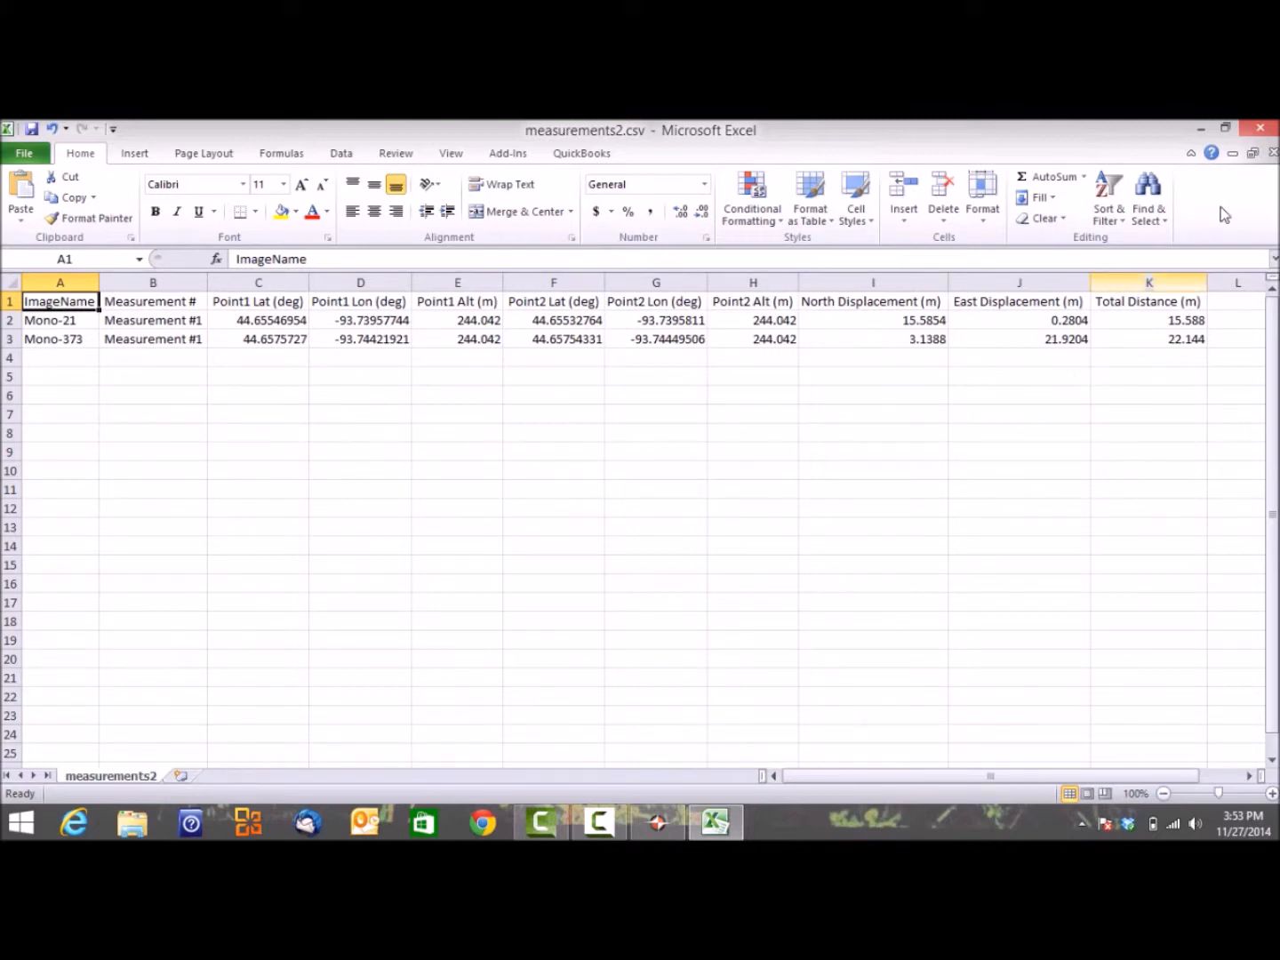
click(1260, 126)
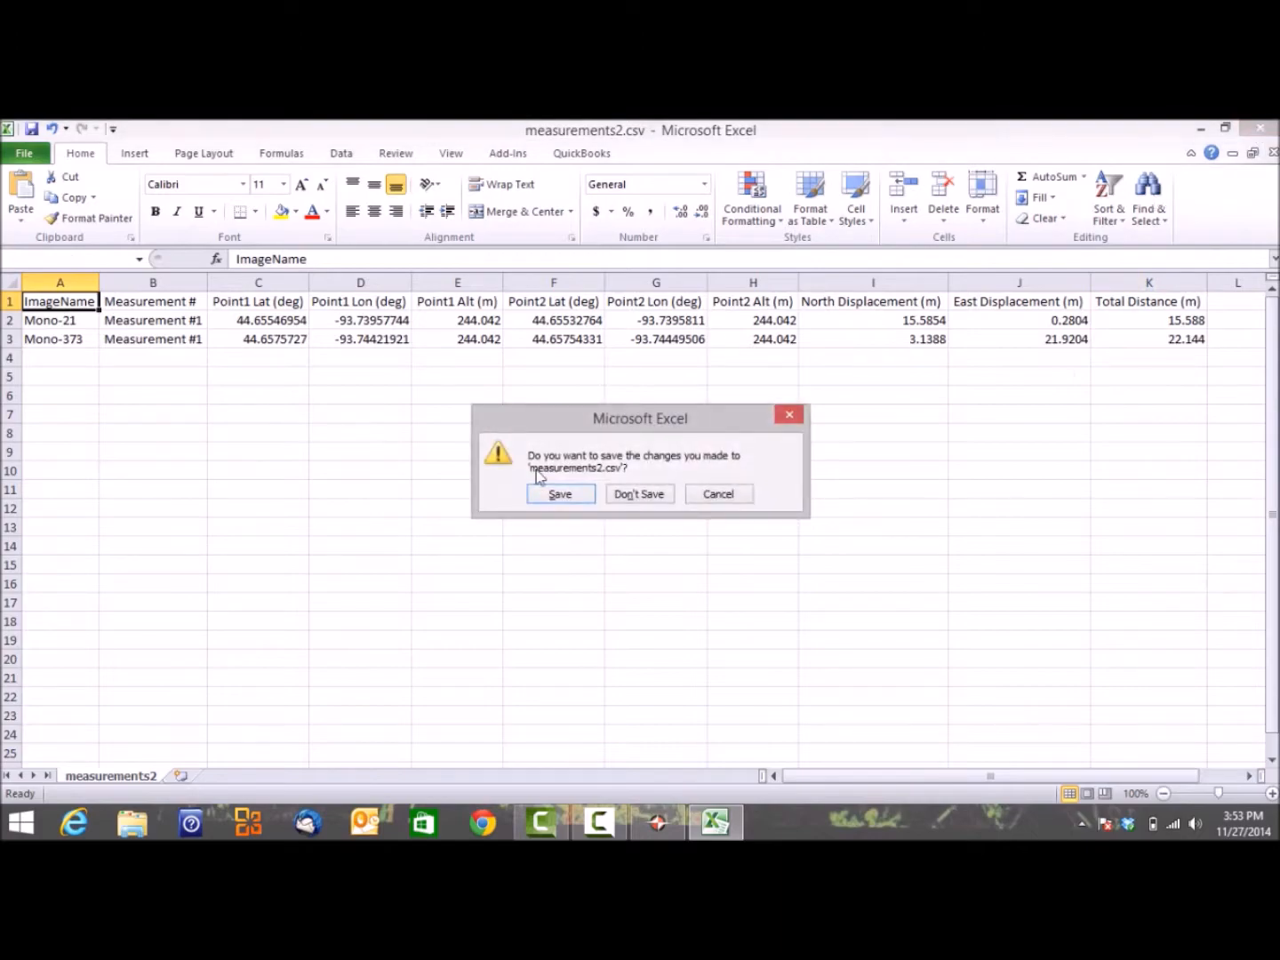
click(628, 495)
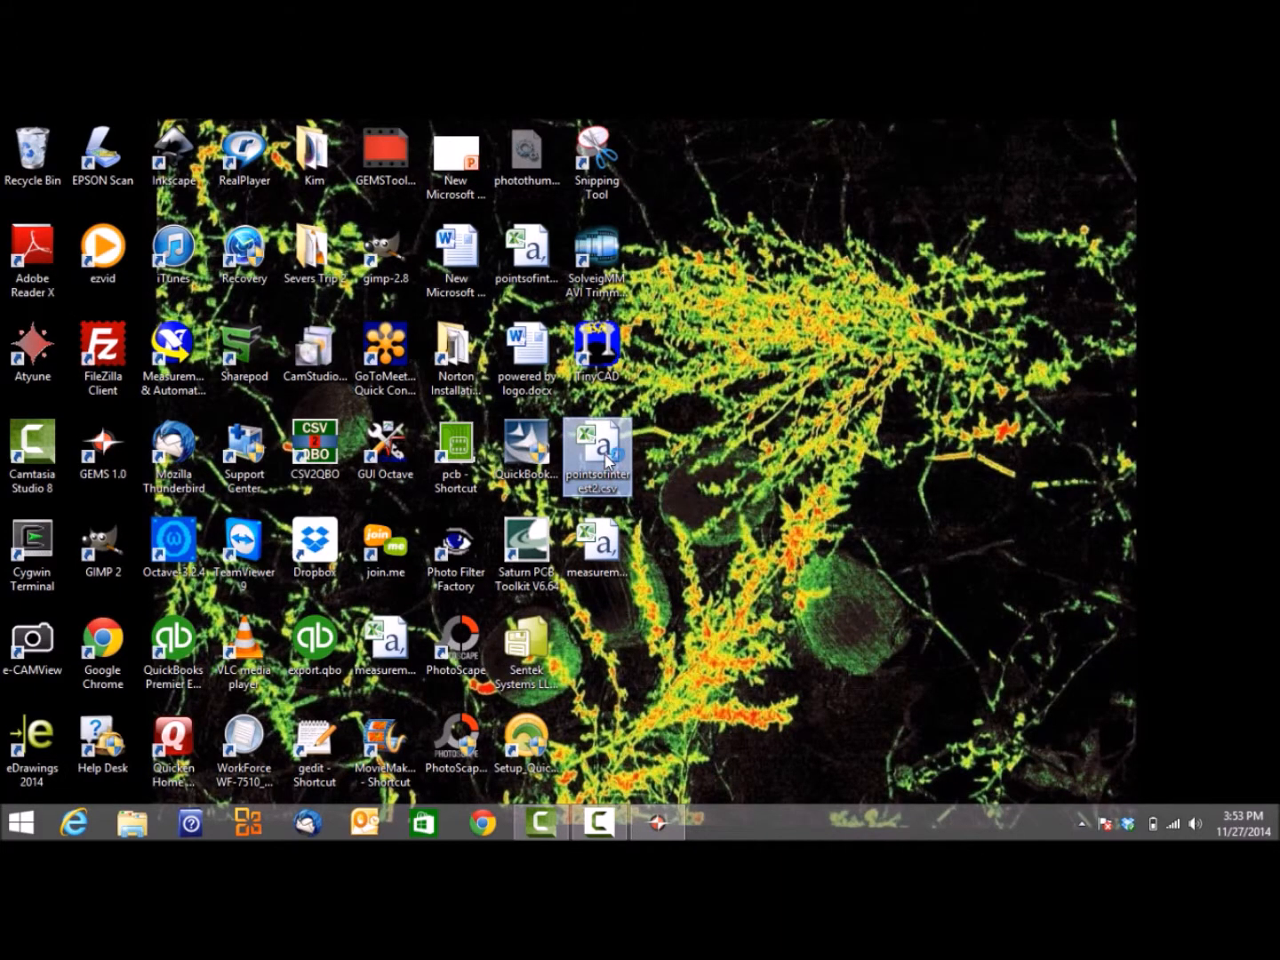
Step: Review pointsofinterest2.csv in Excel with the image name and marker columns fitted, closing it without saving
double_click(607, 461)
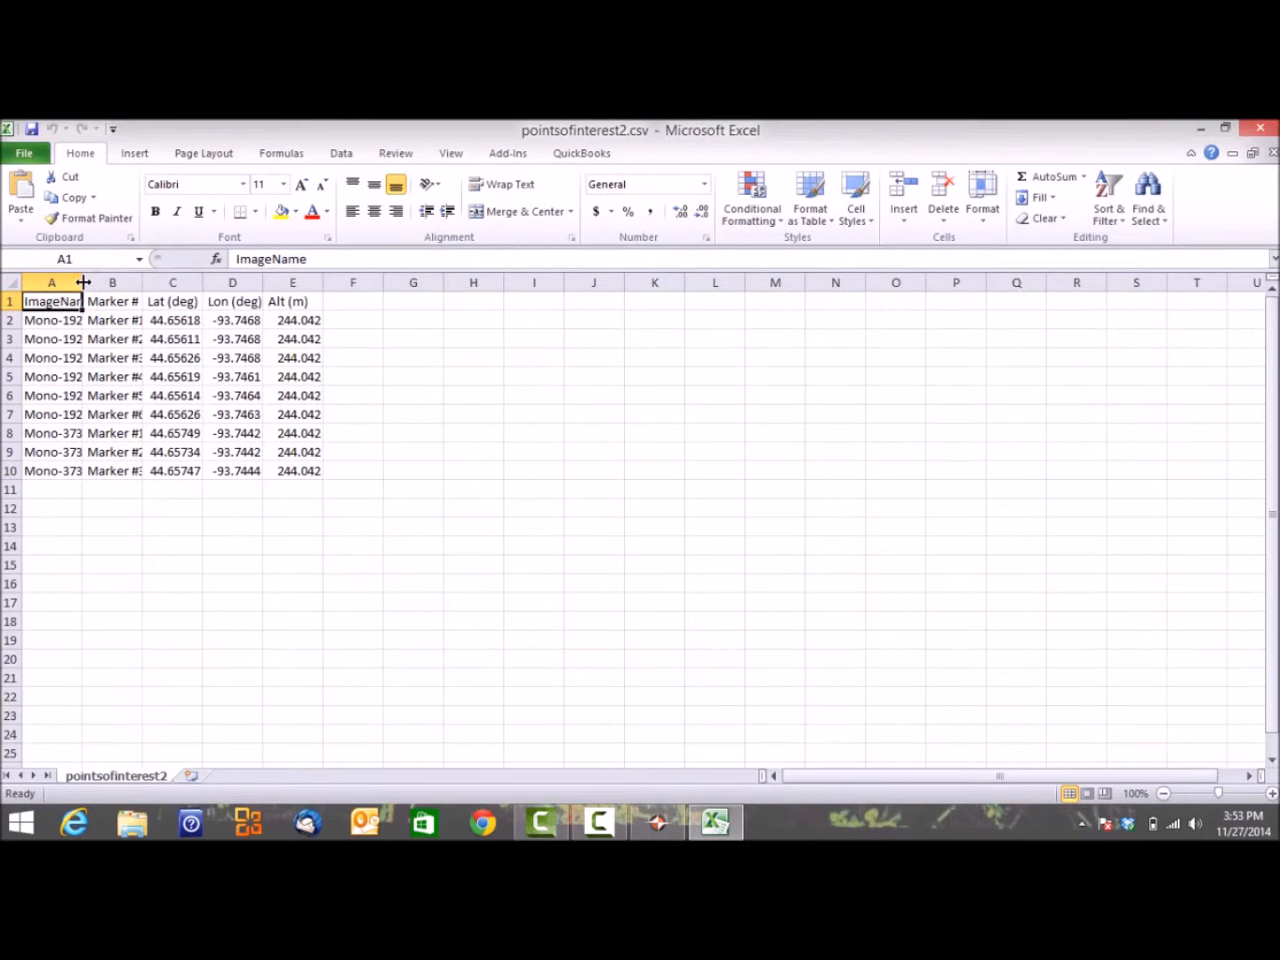
double_click(83, 283)
double_click(164, 283)
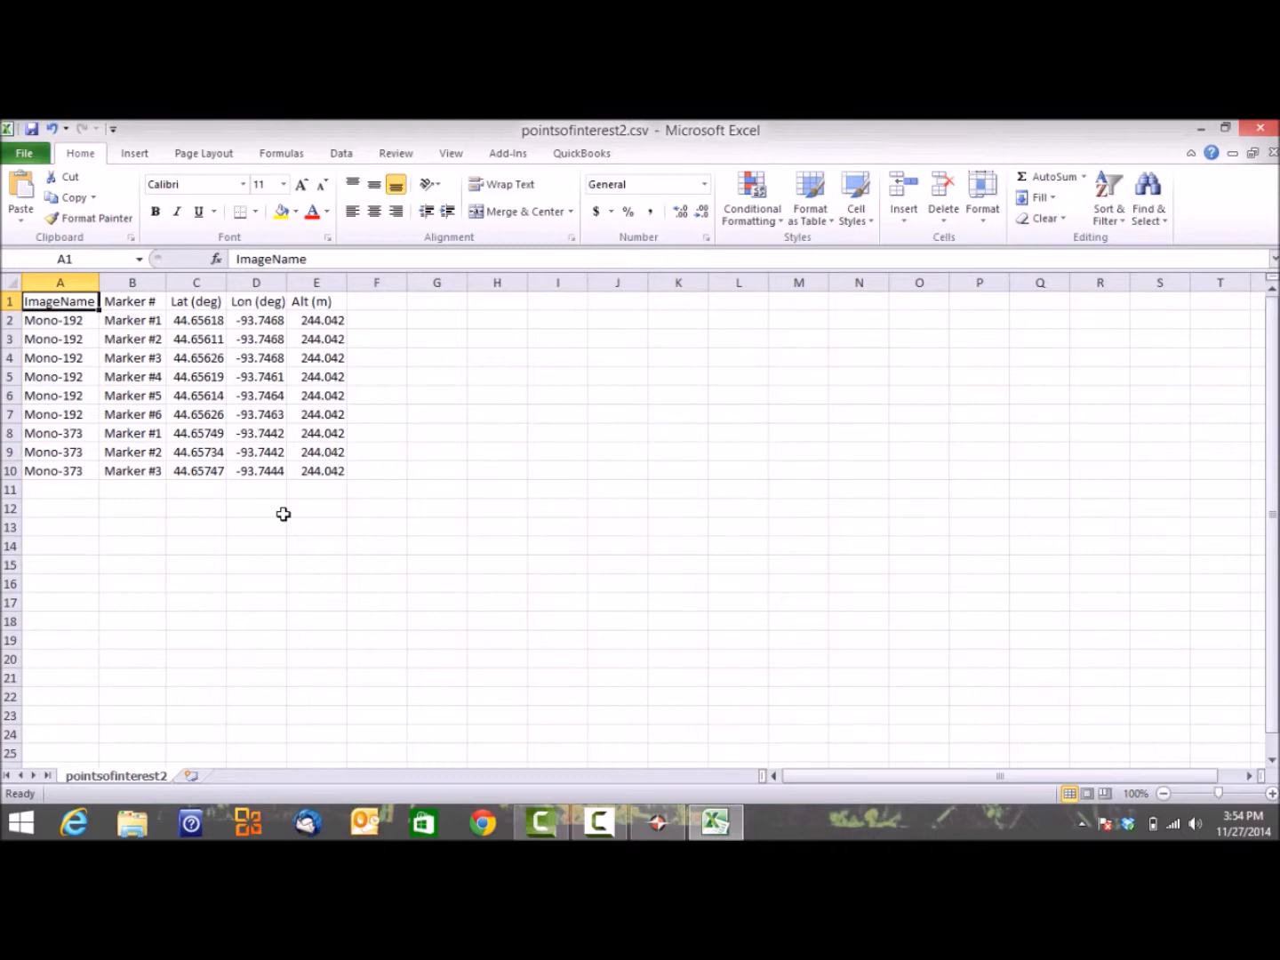
click(1260, 130)
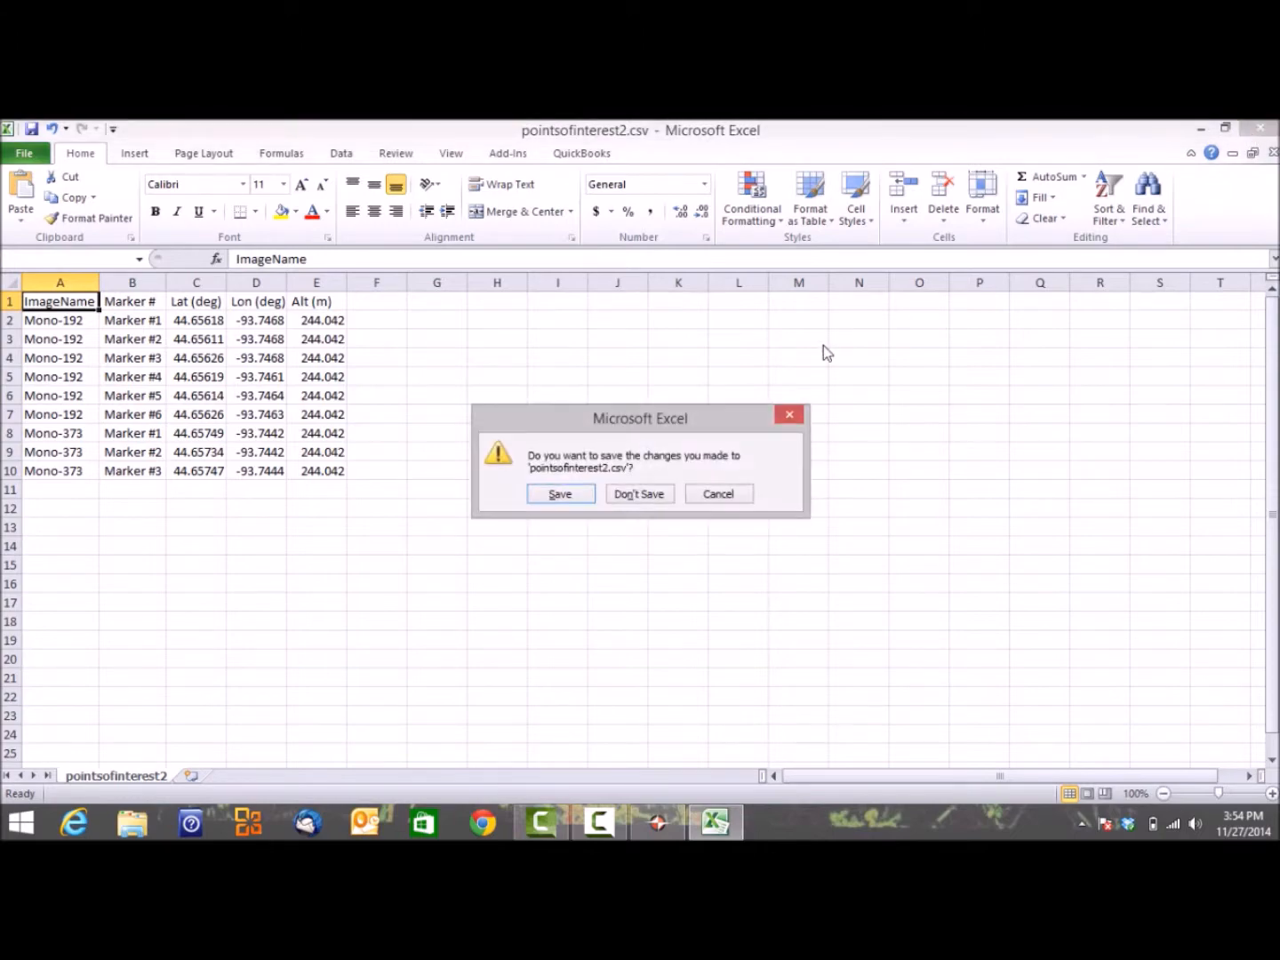
click(622, 502)
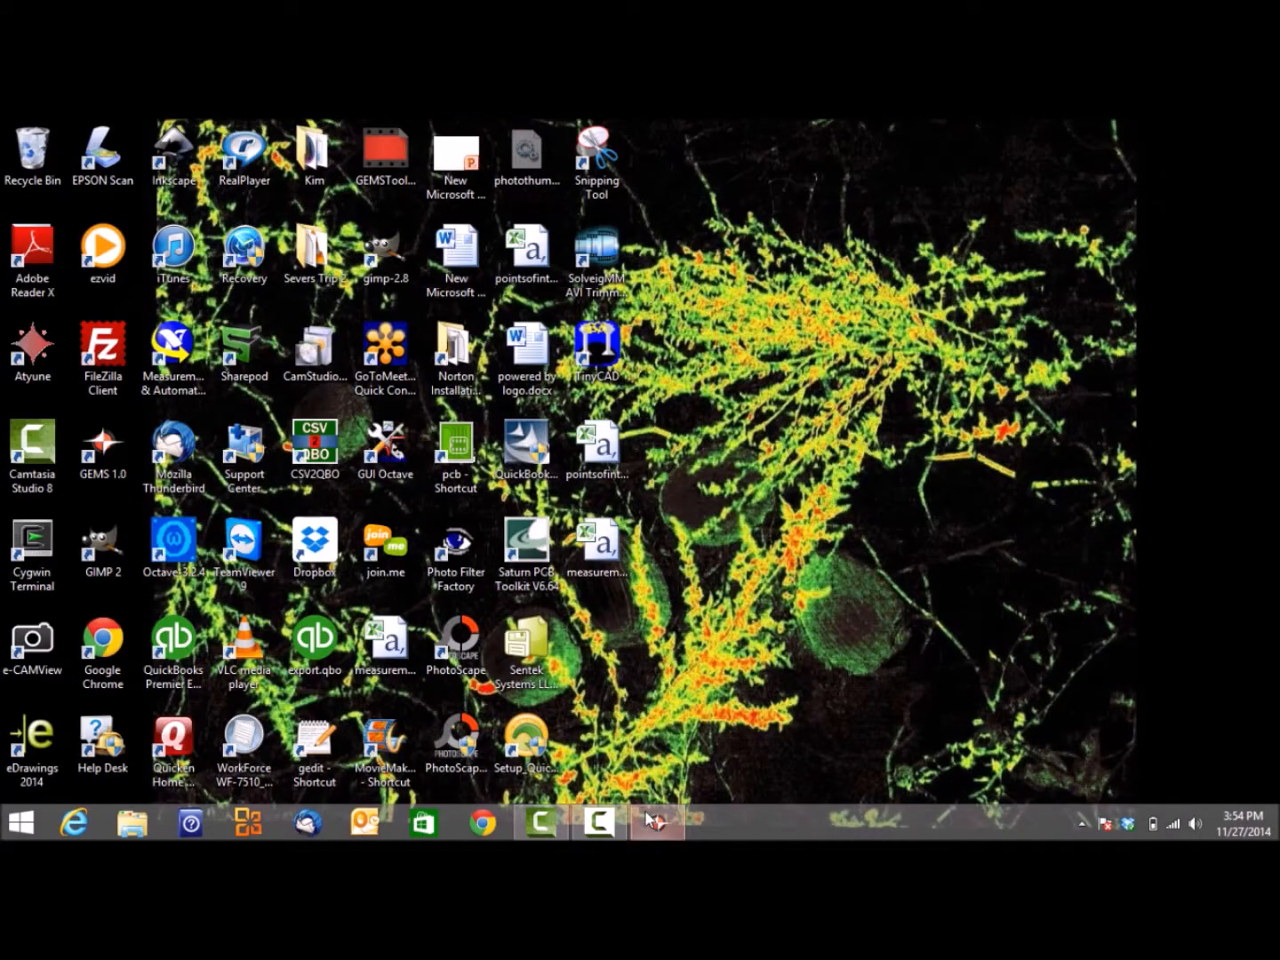
Step: Switch back to GEMS Tool and hide the data tabs beside the satellite view
click(652, 825)
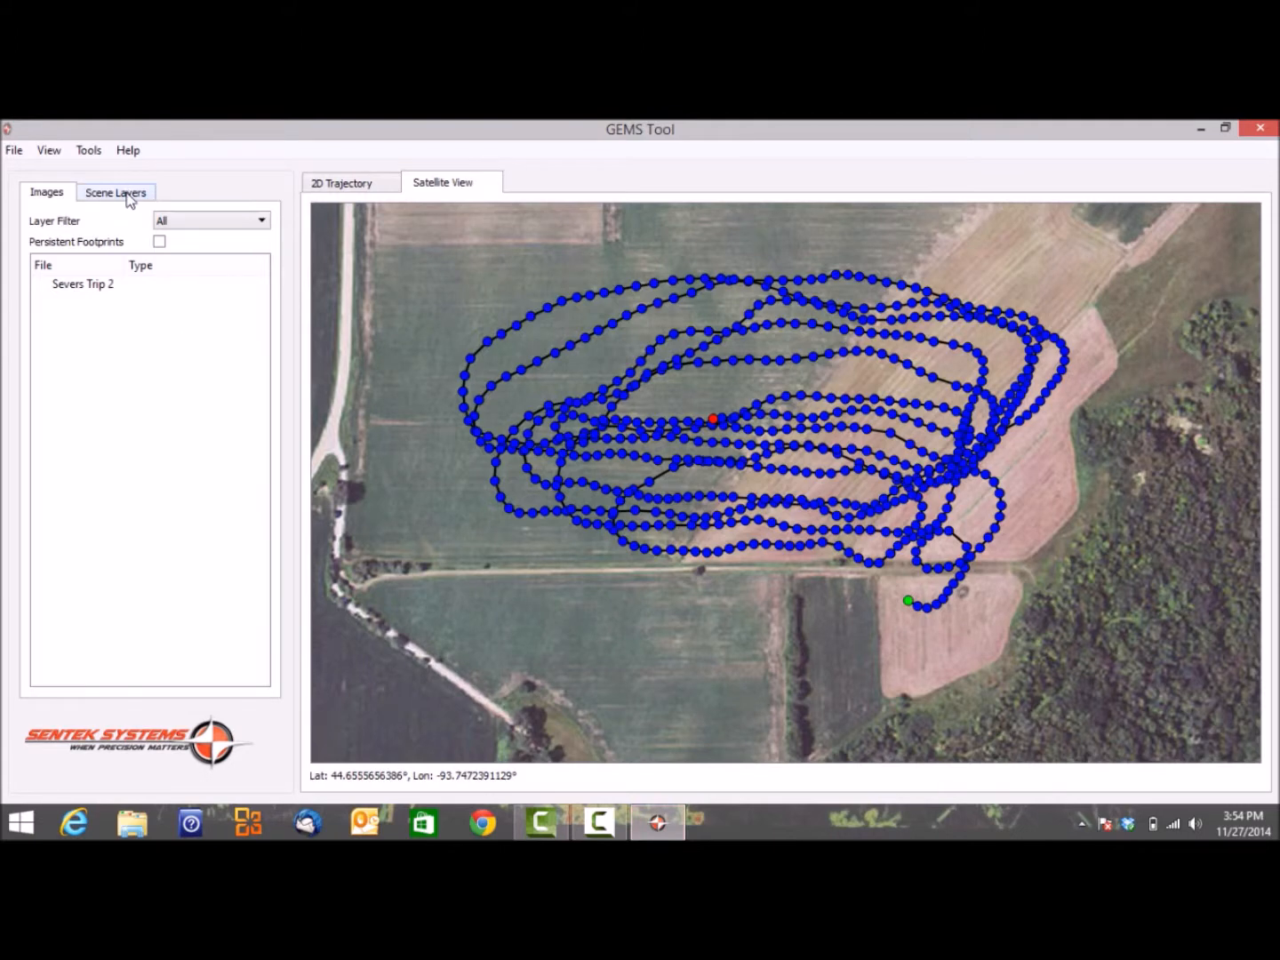
click(47, 151)
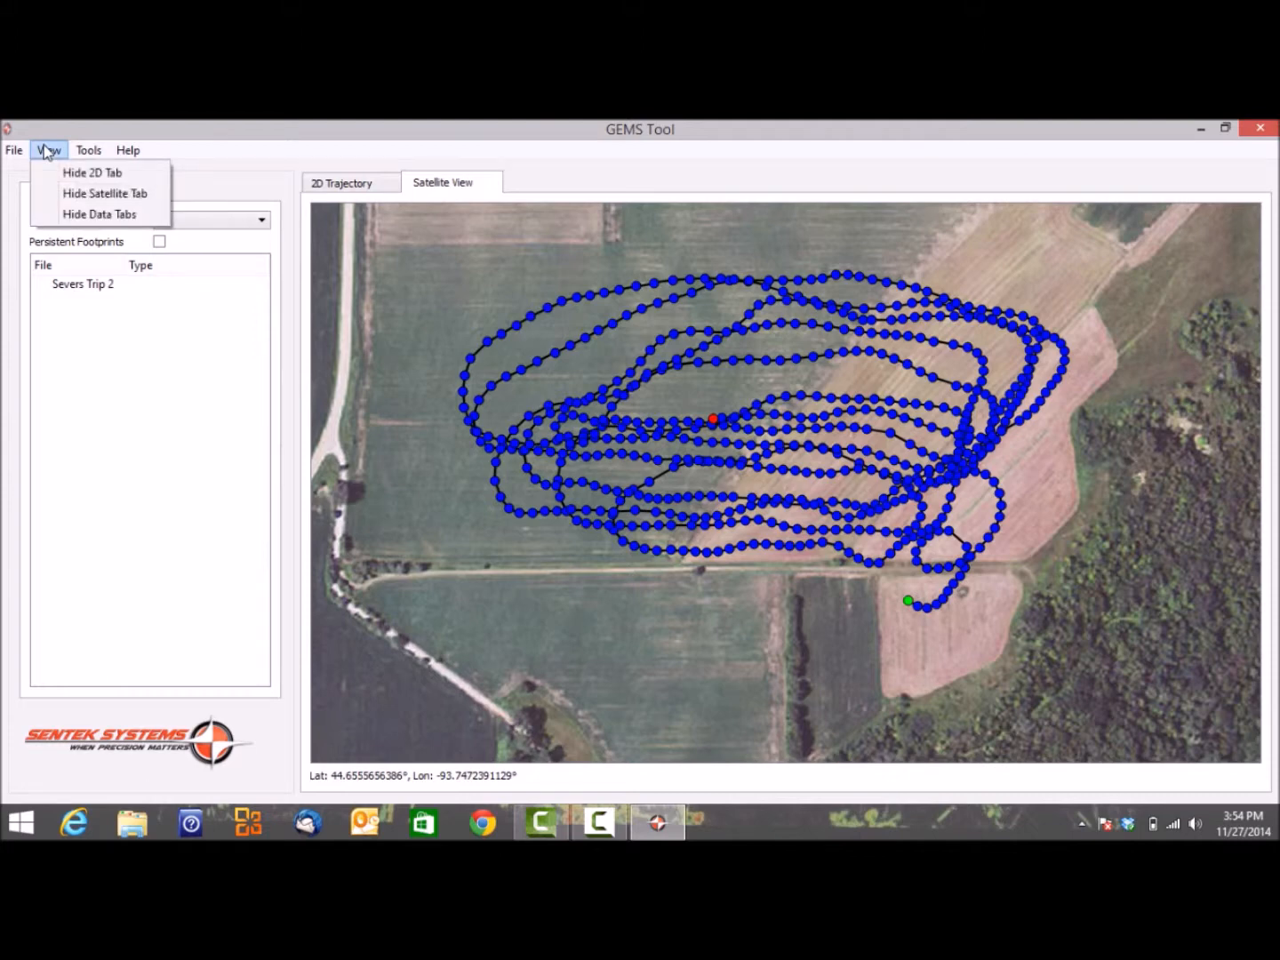
click(86, 216)
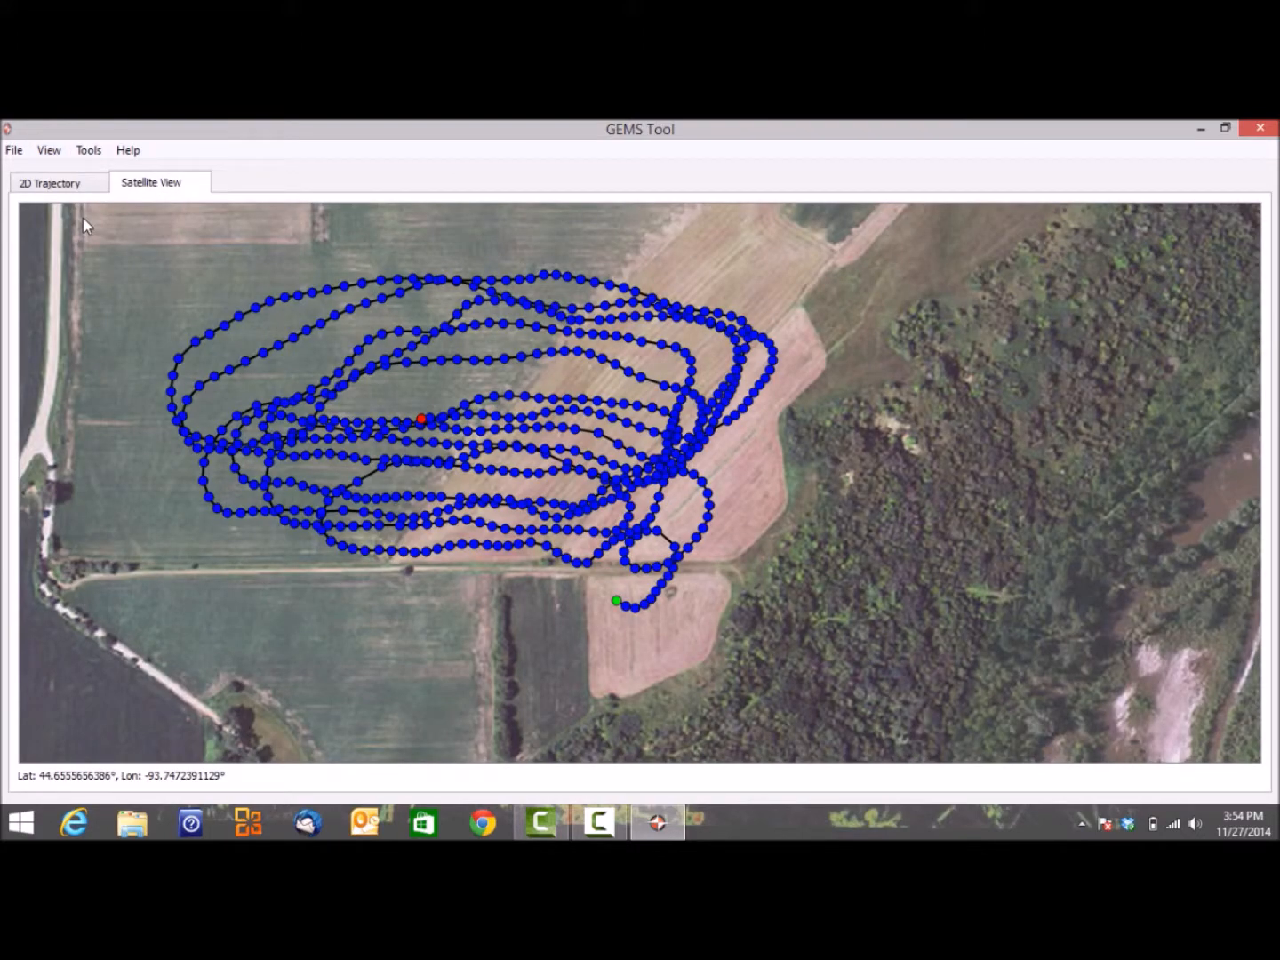
Step: Show the data tabs again and display the Images list
click(62, 150)
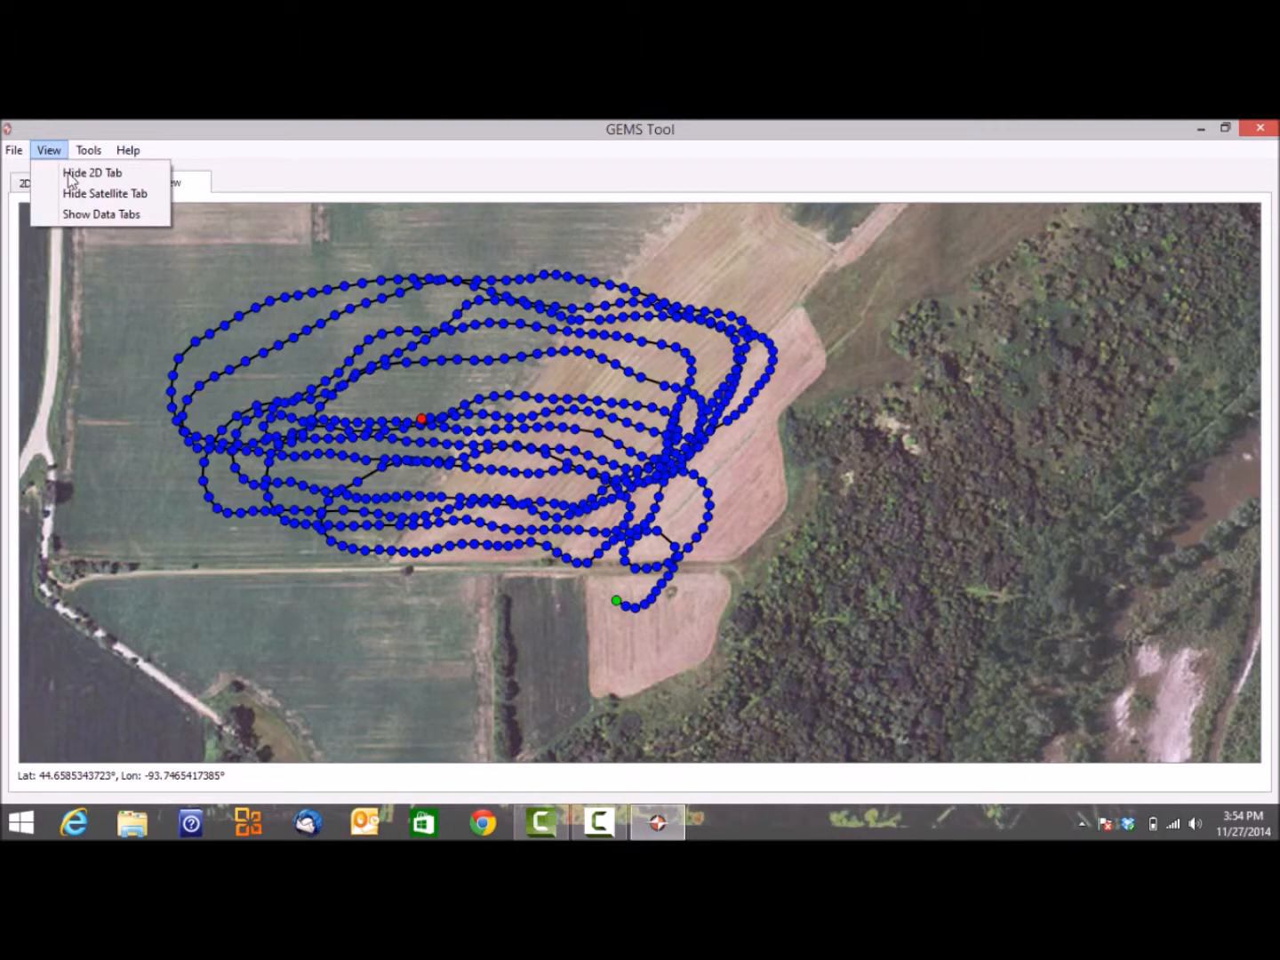
click(76, 217)
click(89, 197)
click(65, 196)
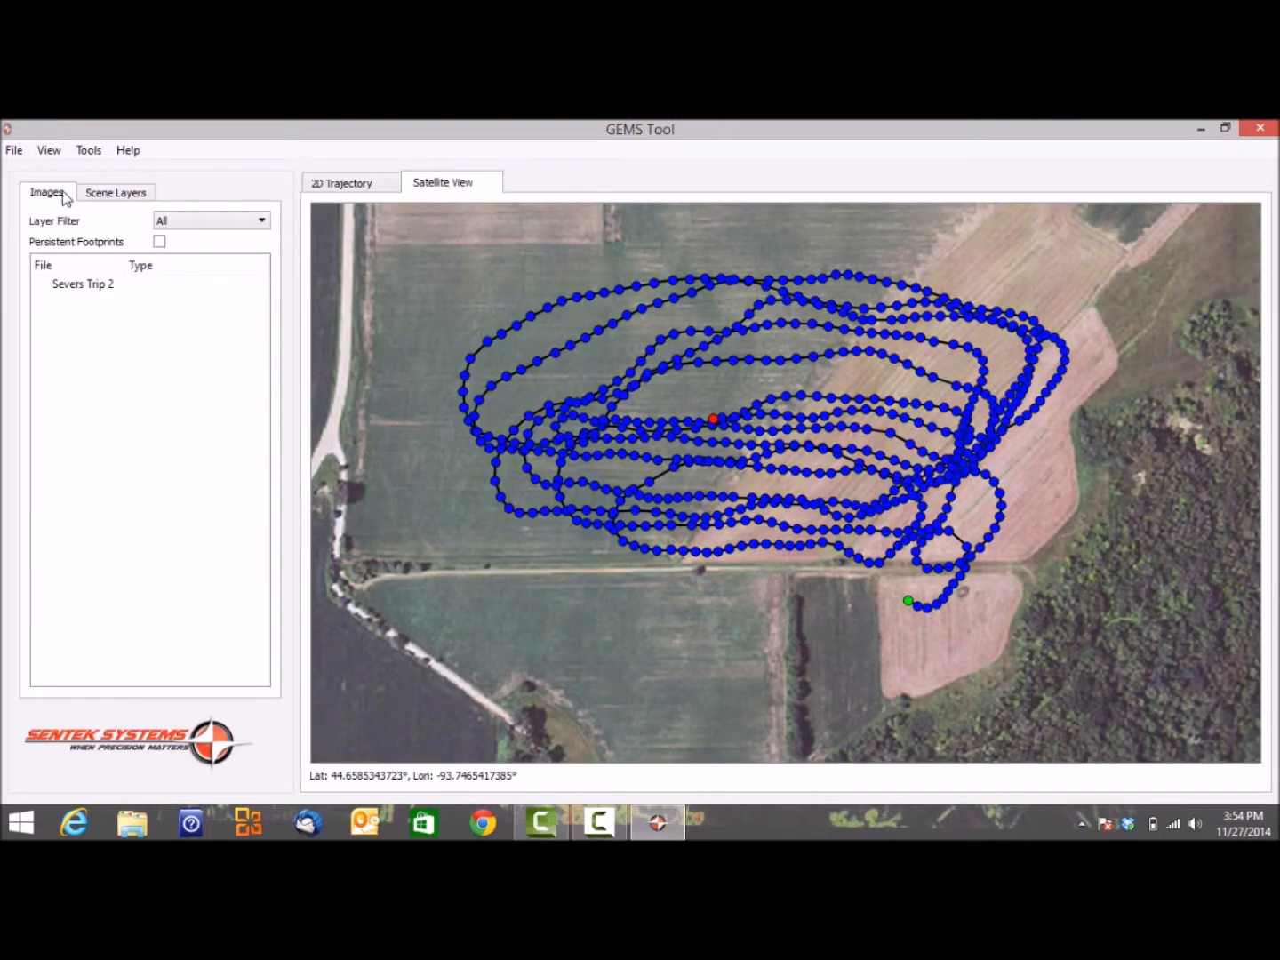
Step: Open the Software User Manual from the program's help and review its table of contents, closing the document when done
click(128, 151)
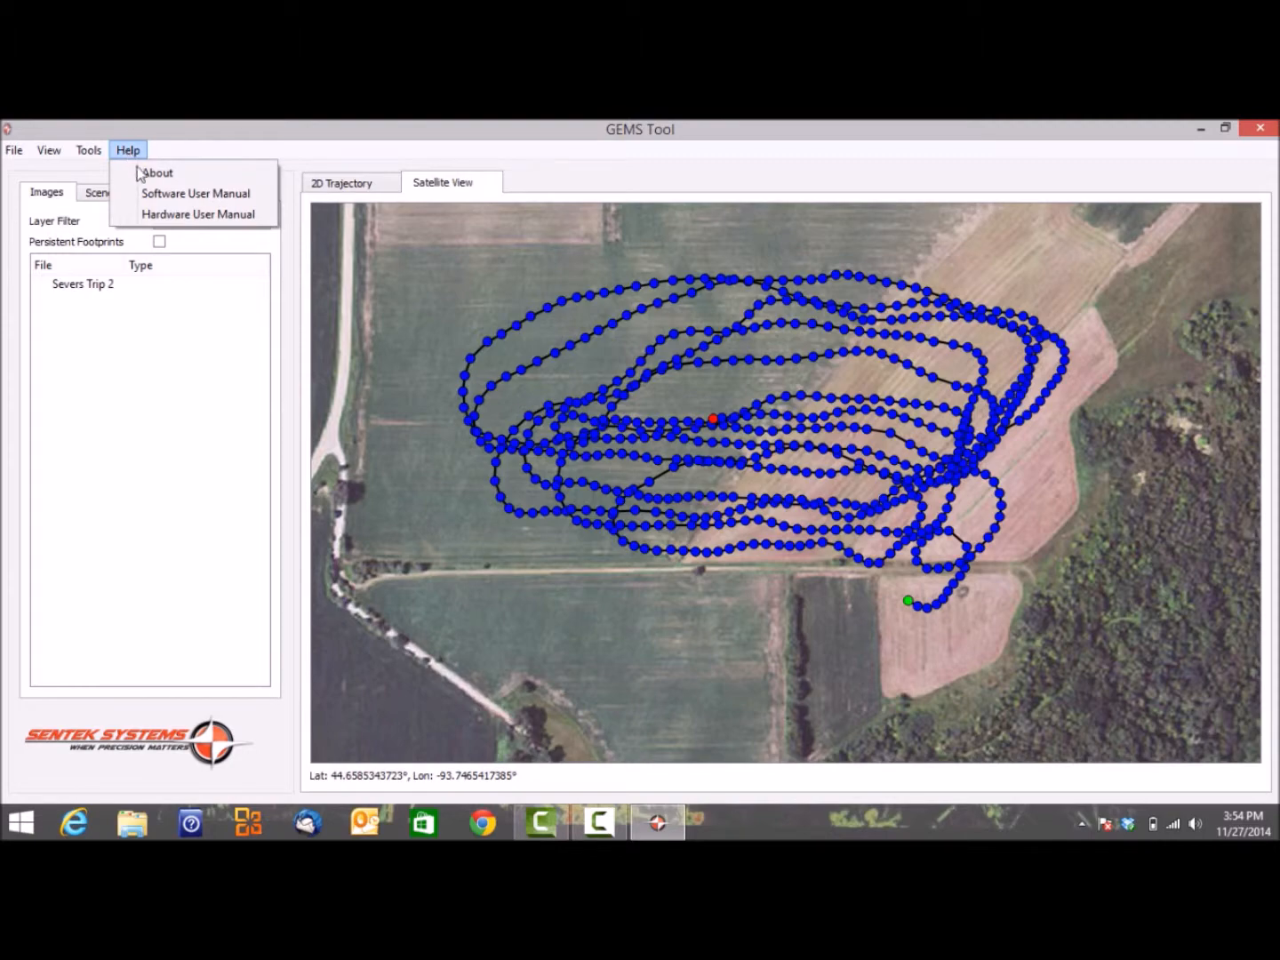
click(155, 196)
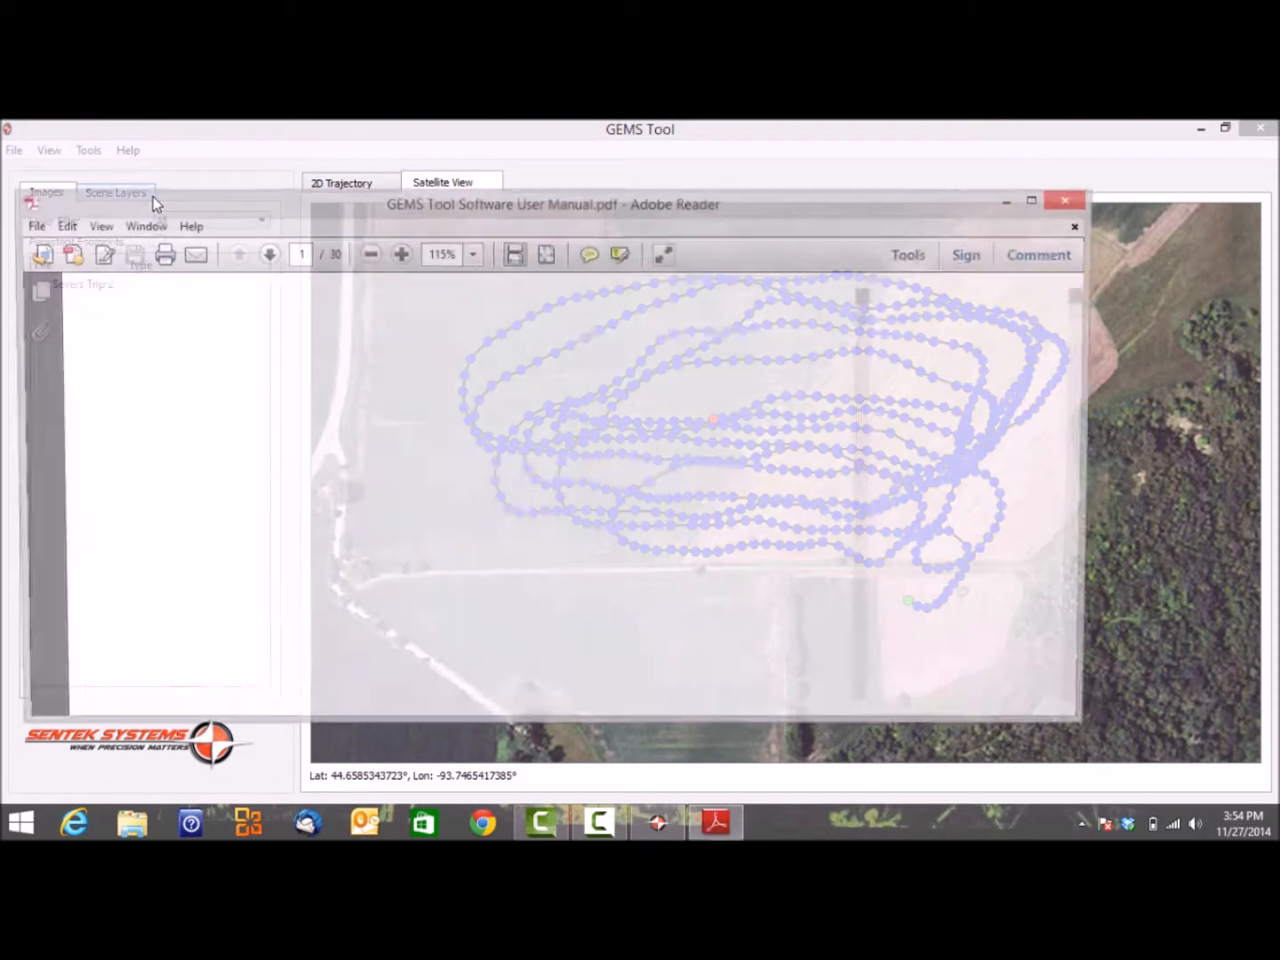
scroll(541, 520, down, 1)
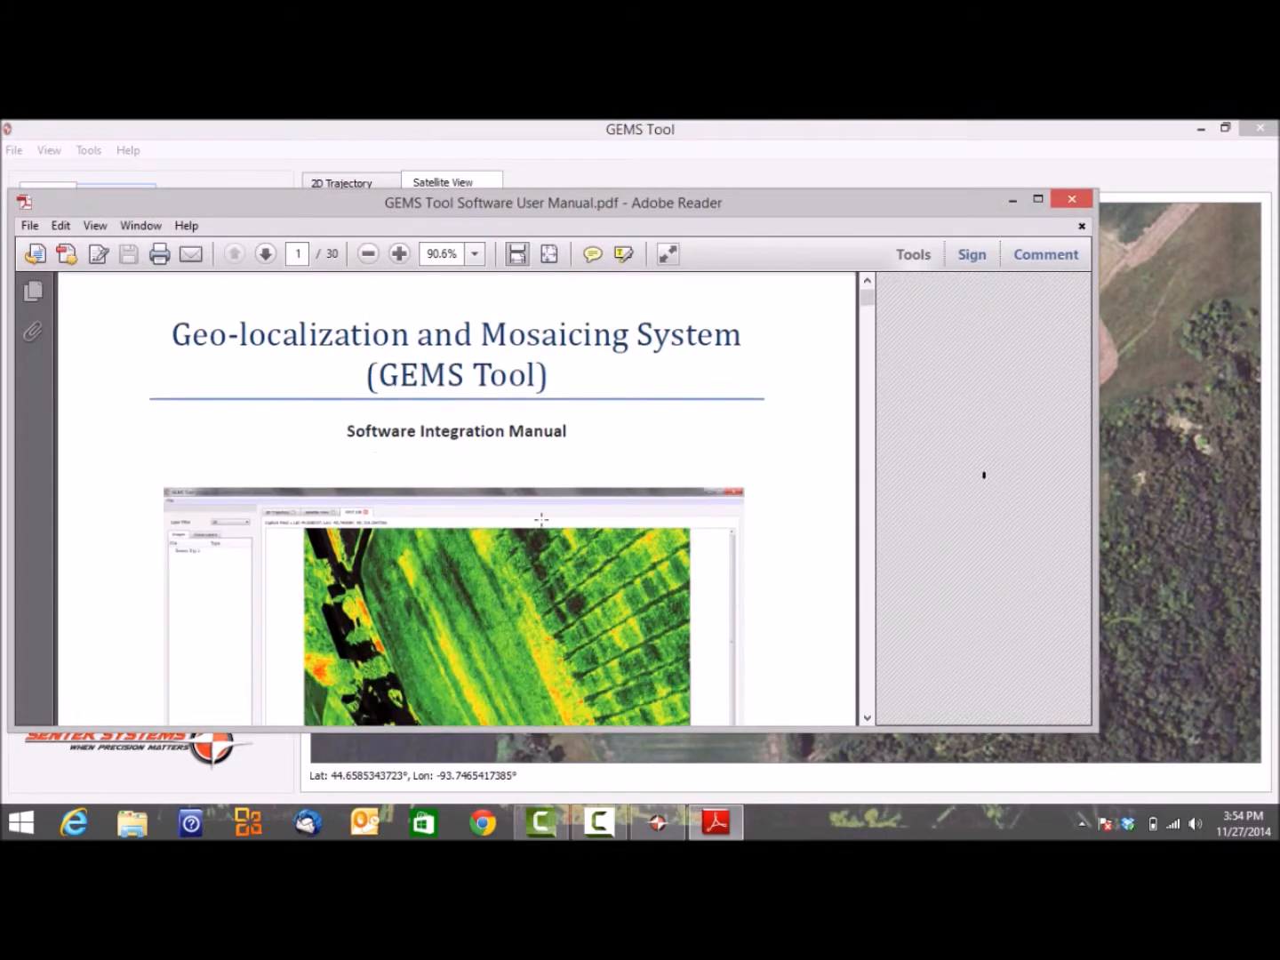
scroll(569, 504, down, 10)
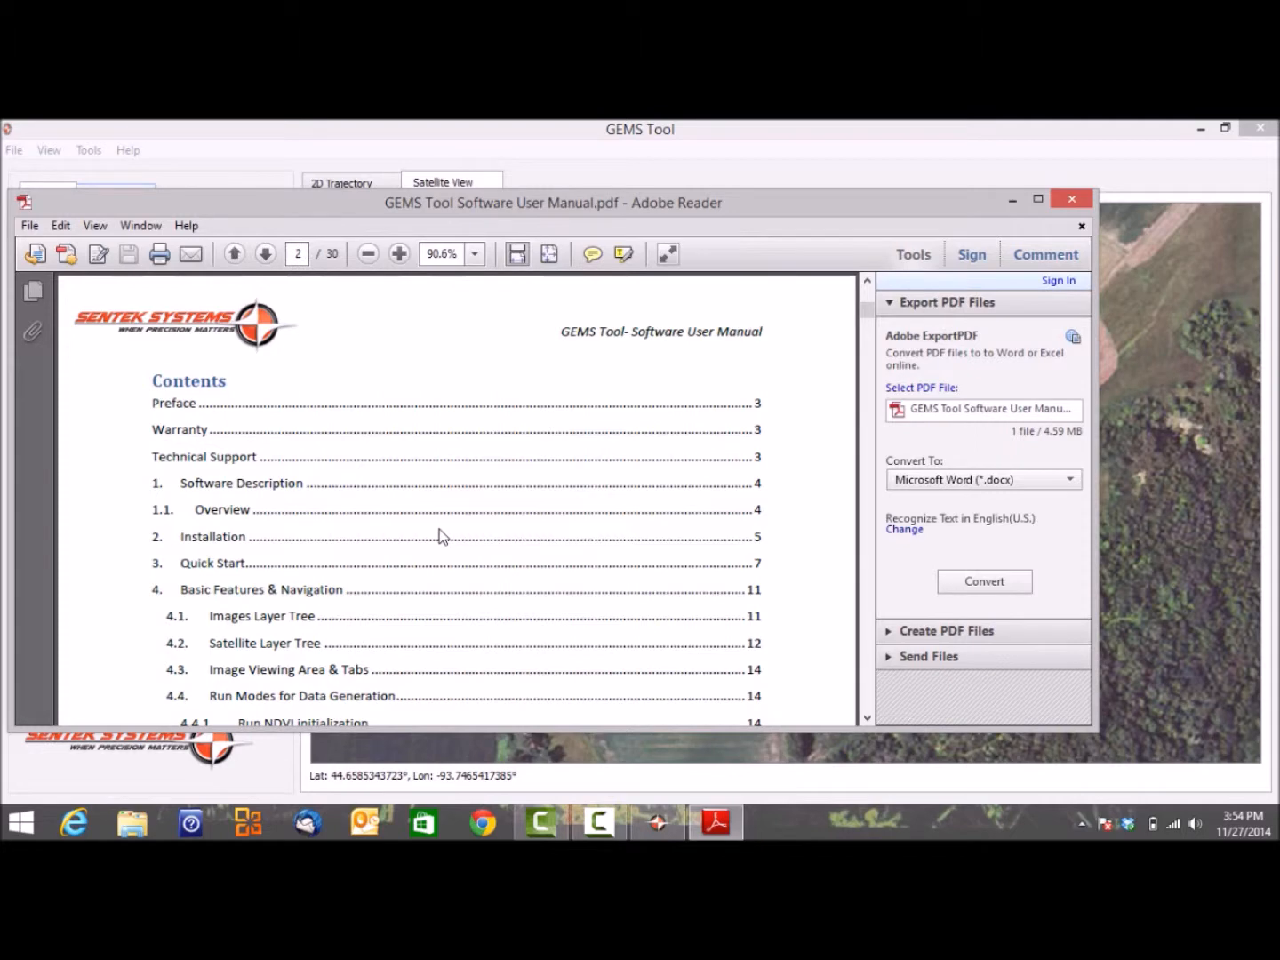
scroll(438, 537, down, 3)
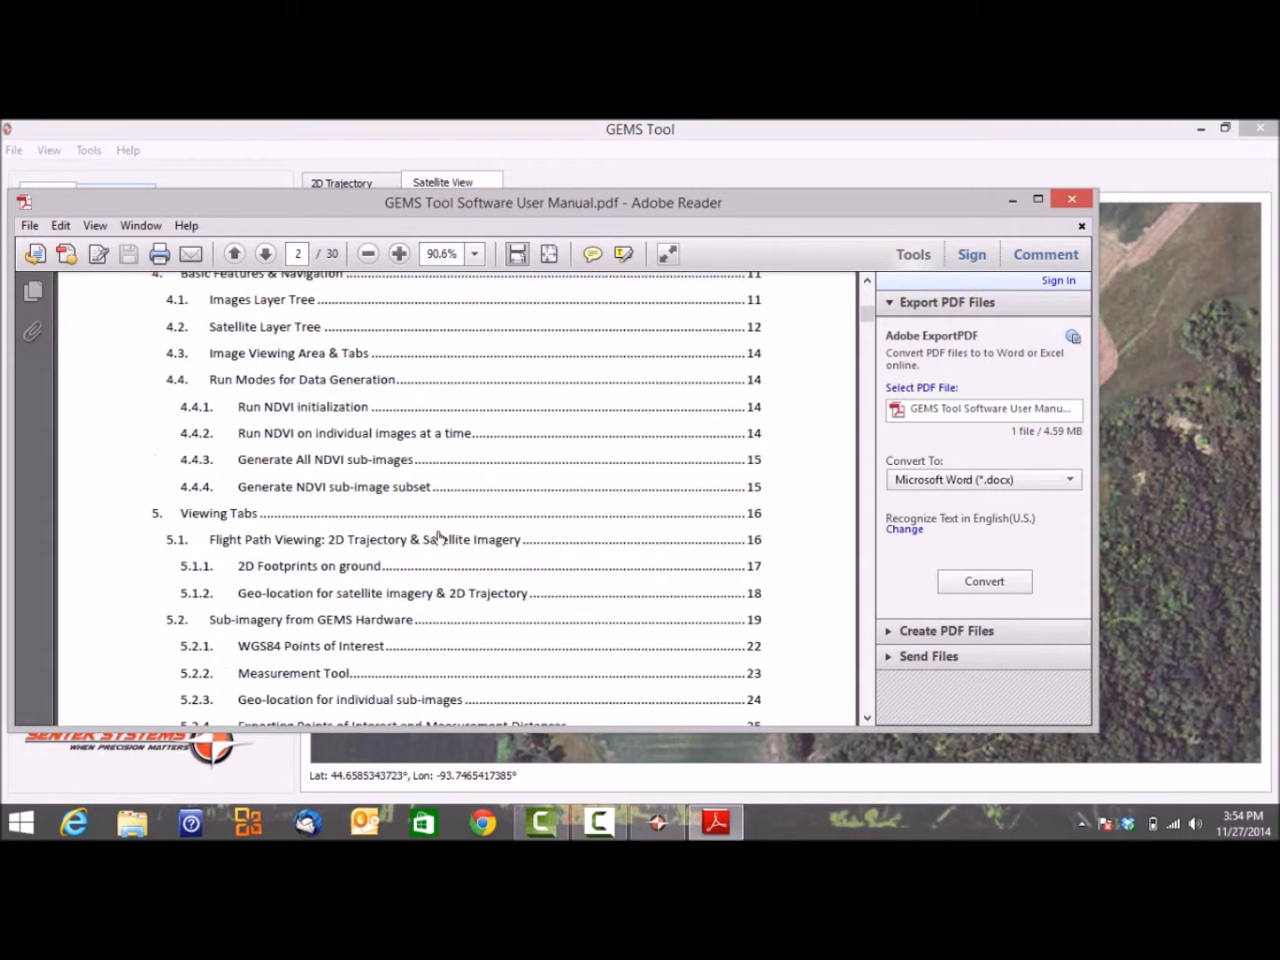
click(1066, 204)
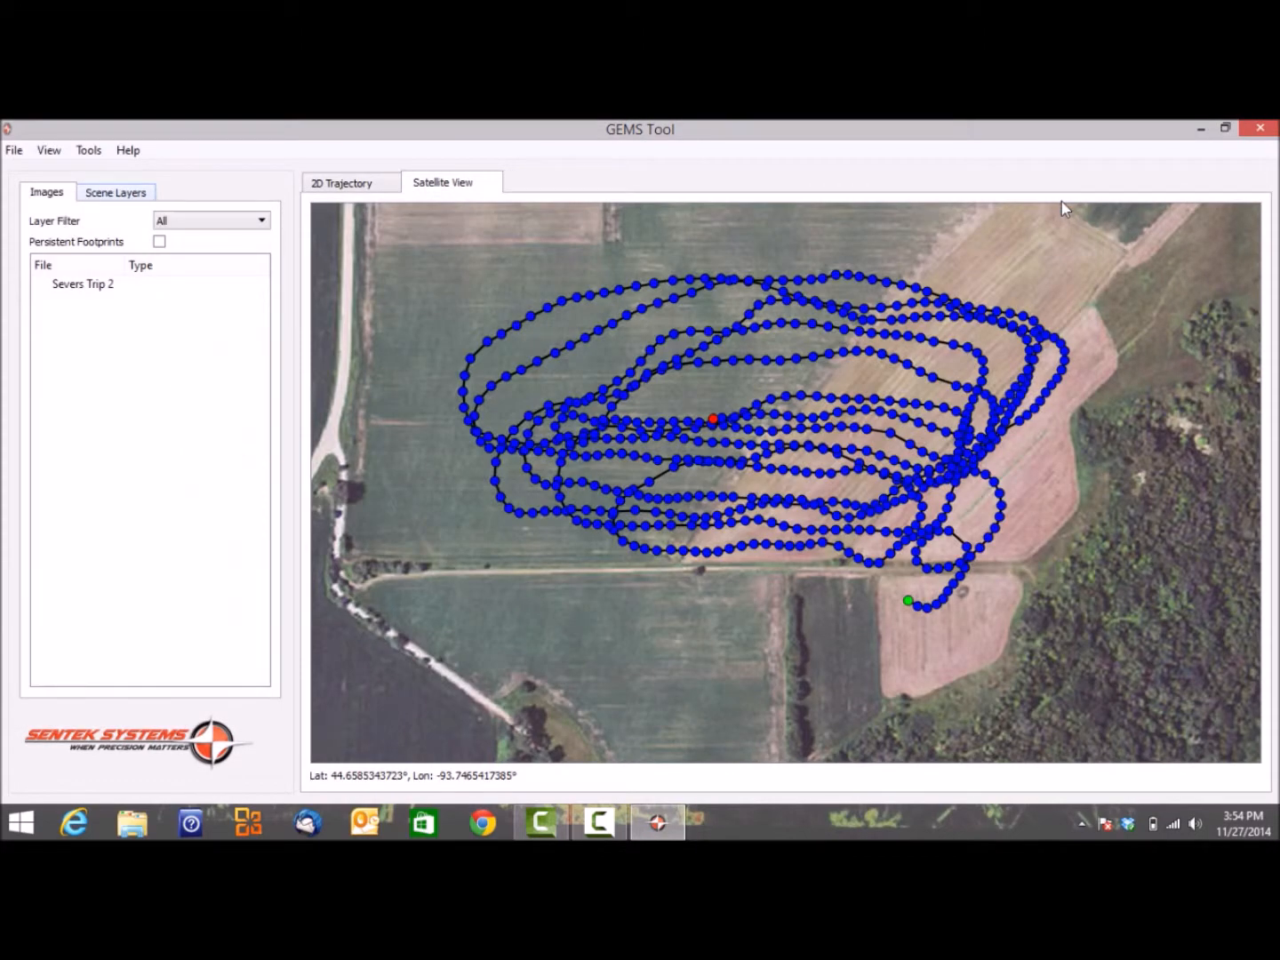
Step: Exit GEMS Tool and return to the desktop
click(1268, 127)
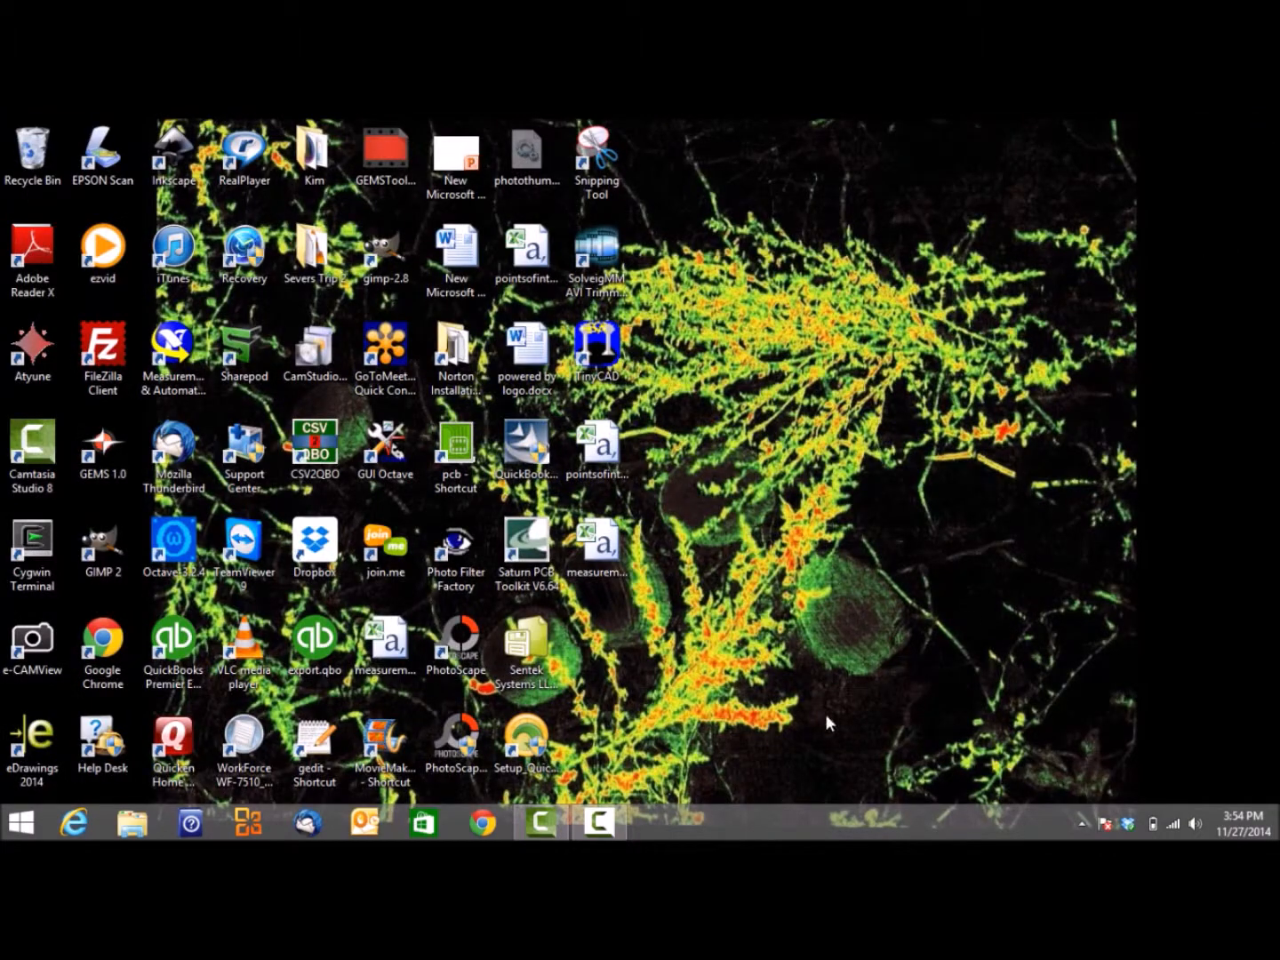